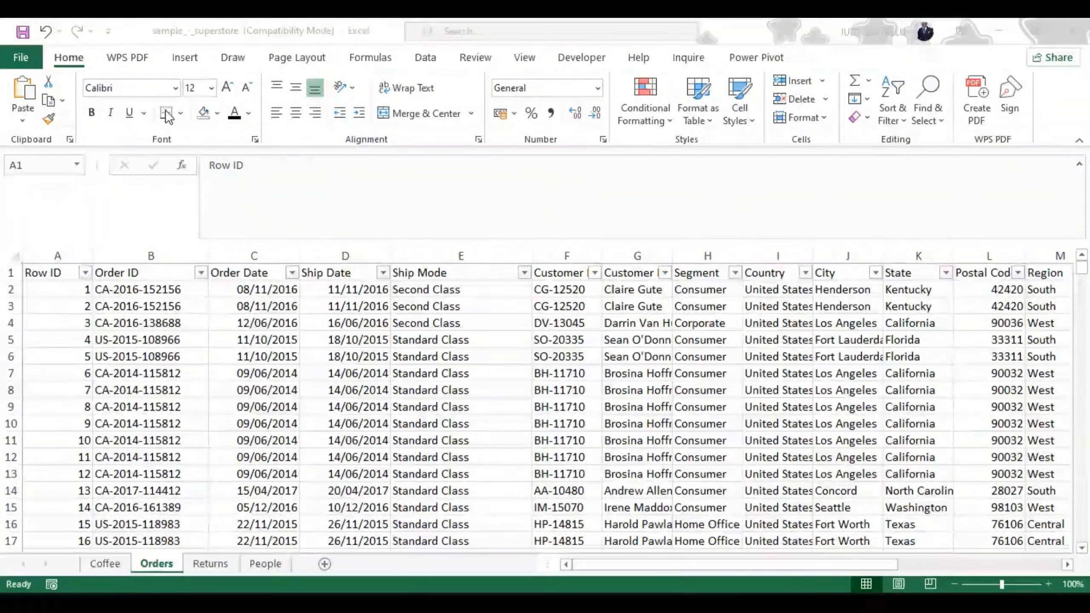
# Step: Turn off the filter on the Orders sheet's header row
pyautogui.click(179, 114)
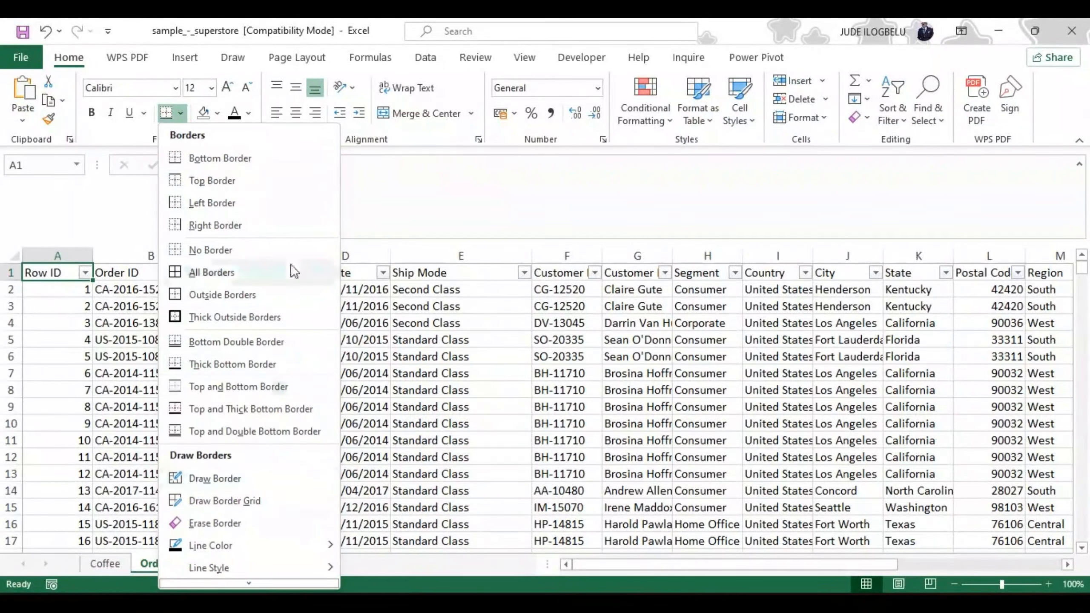
pyautogui.click(392, 198)
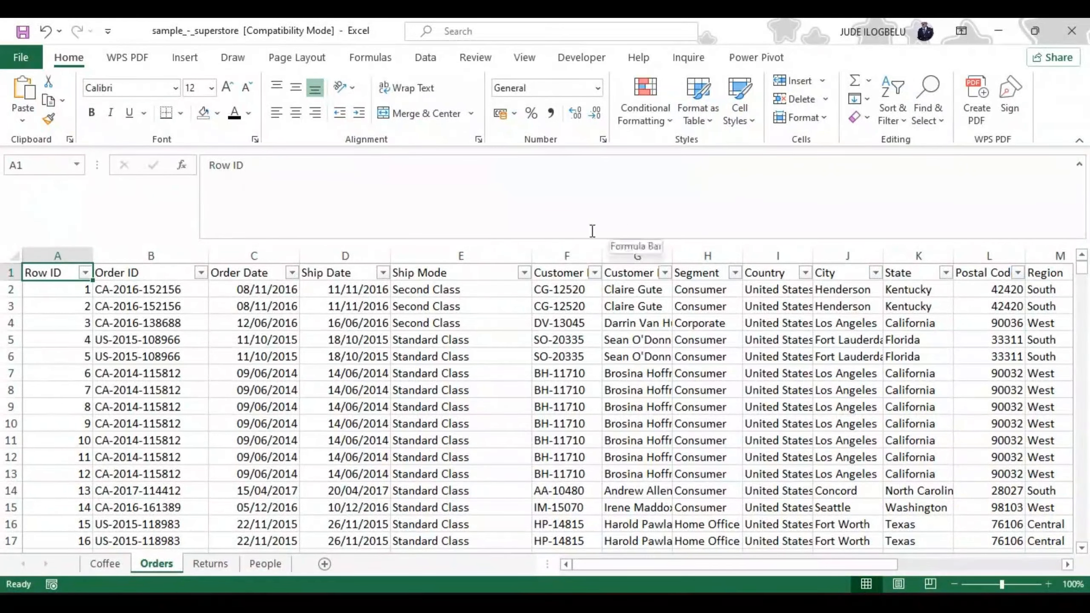
pyautogui.click(893, 92)
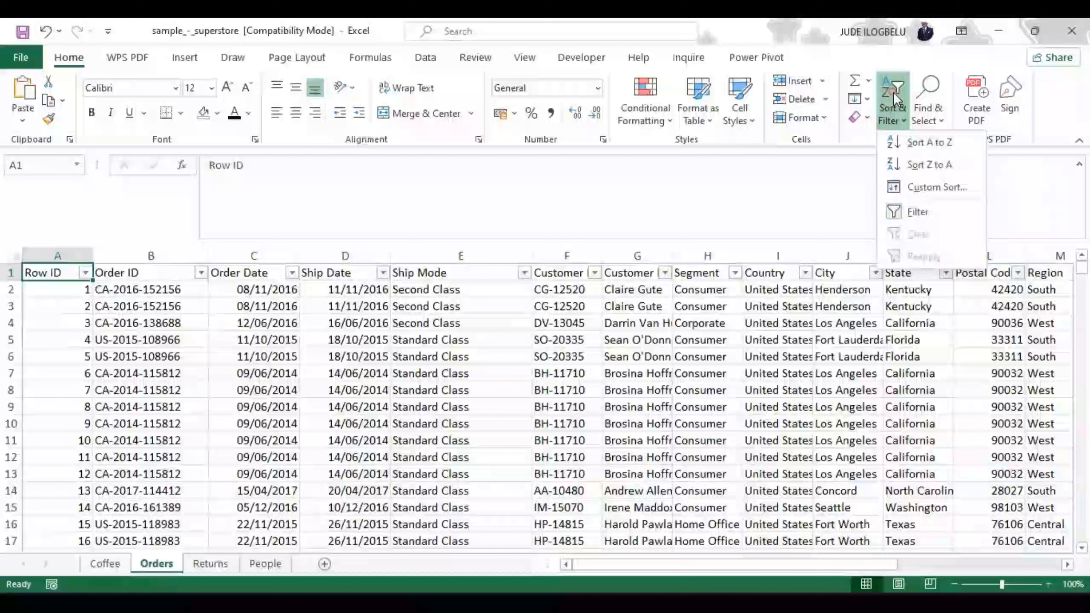
pyautogui.click(913, 212)
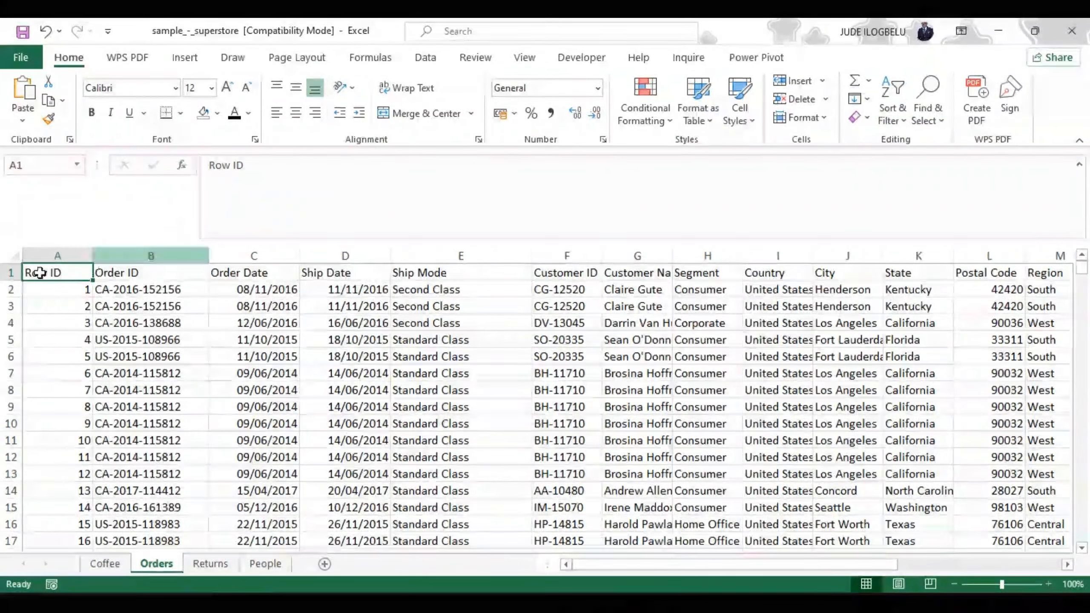
# Step: Select the entire Orders sheet and apply a bottom border to it
pyautogui.click(16, 254)
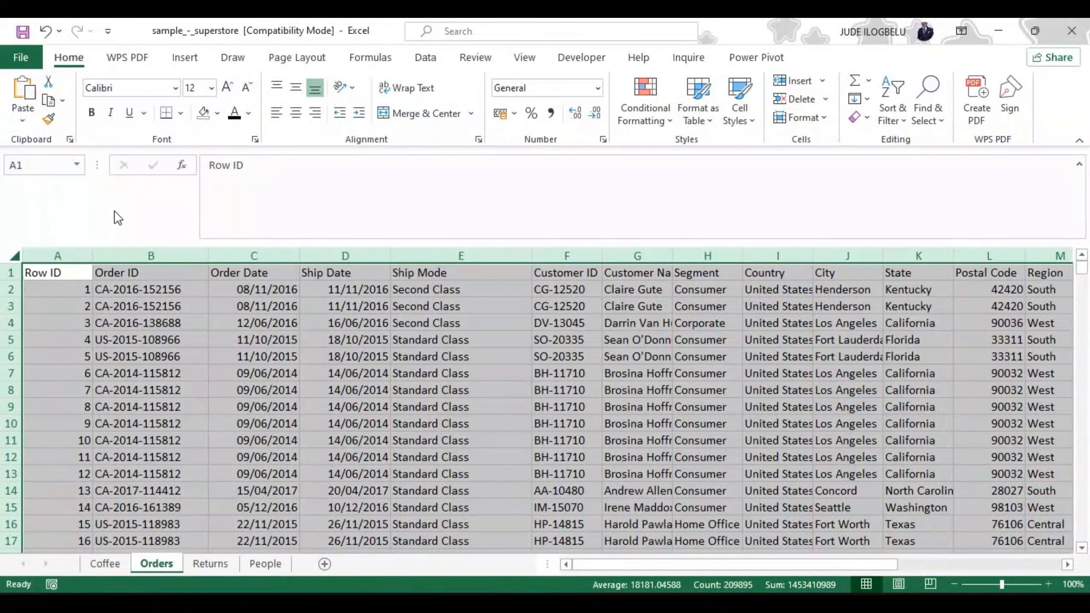
pyautogui.click(181, 114)
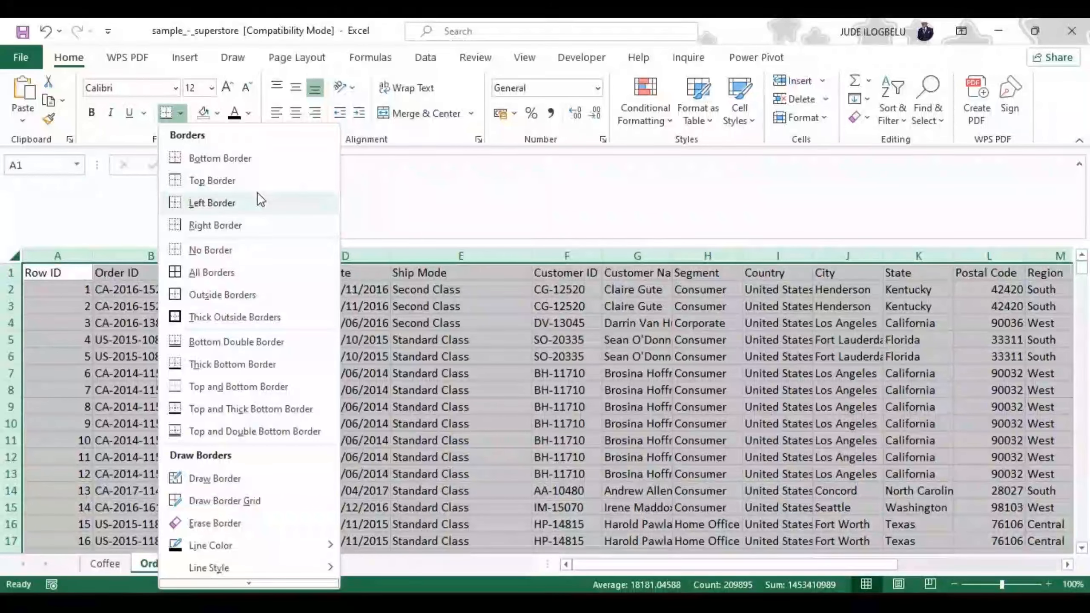
pyautogui.click(202, 163)
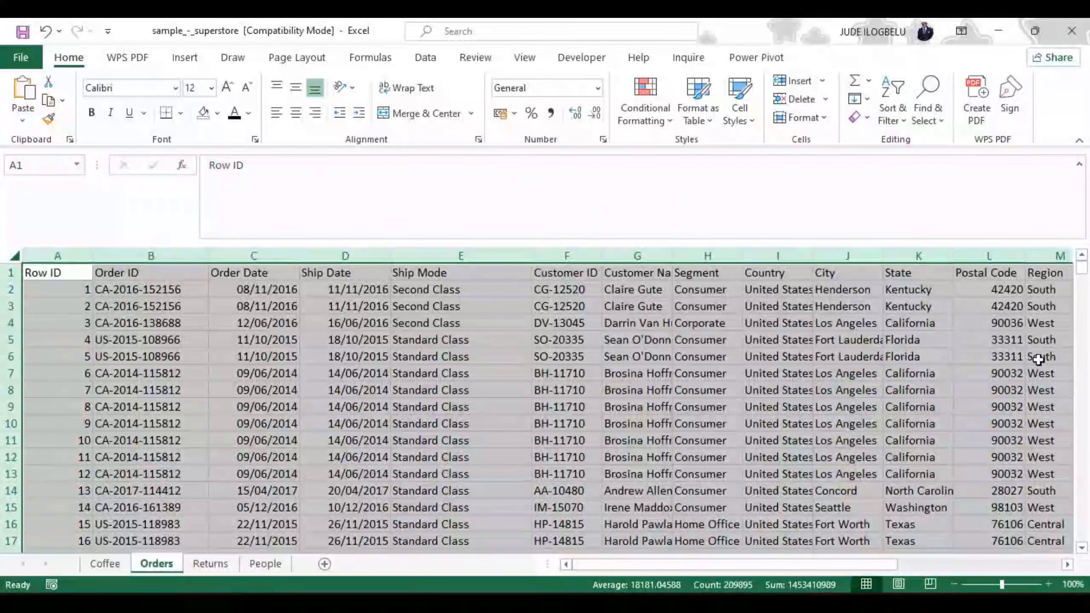
pyautogui.moveTo(1081, 267); pyautogui.dragTo(1081, 534)
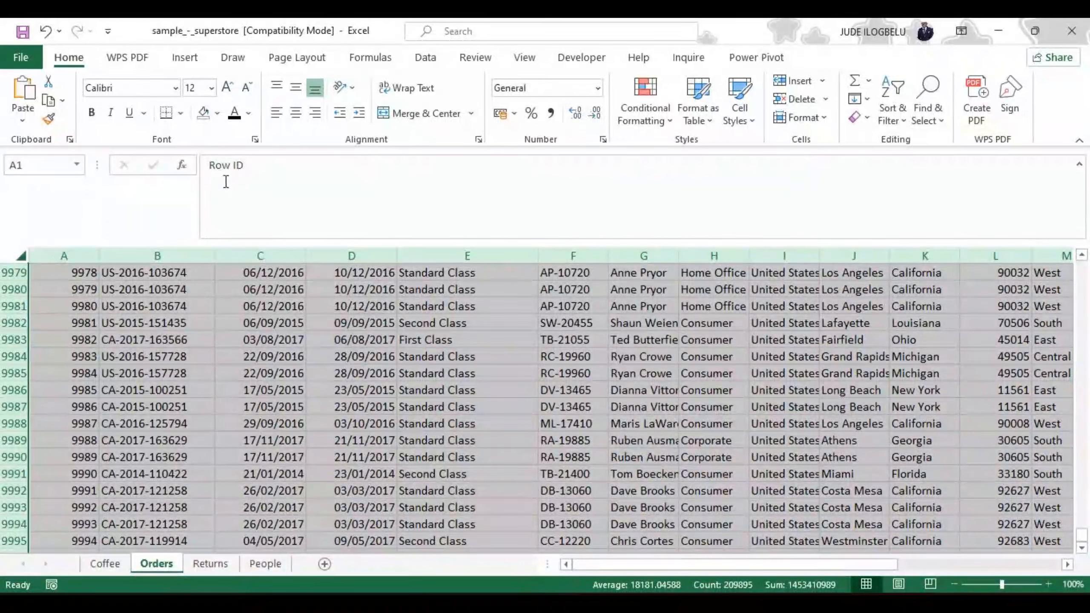
pyautogui.click(53, 274)
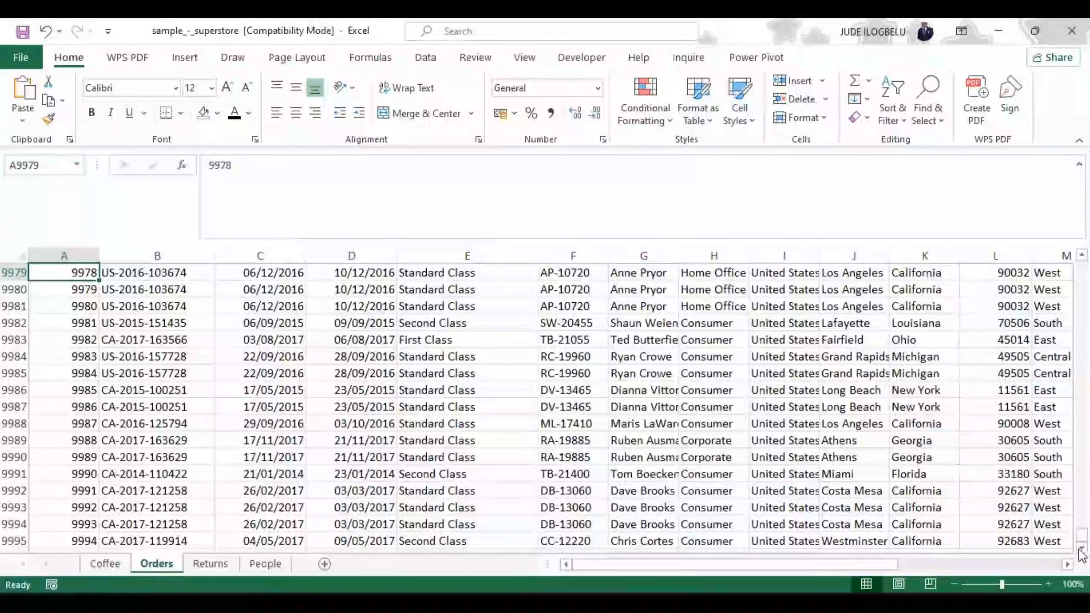
pyautogui.moveTo(1084, 542); pyautogui.dragTo(1086, 241)
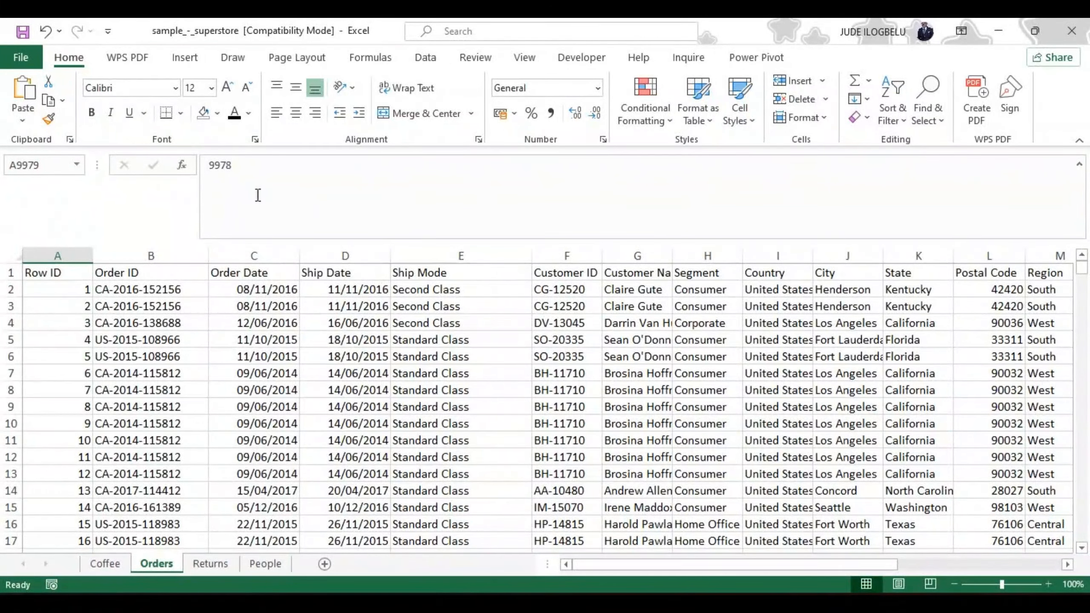
pyautogui.click(180, 113)
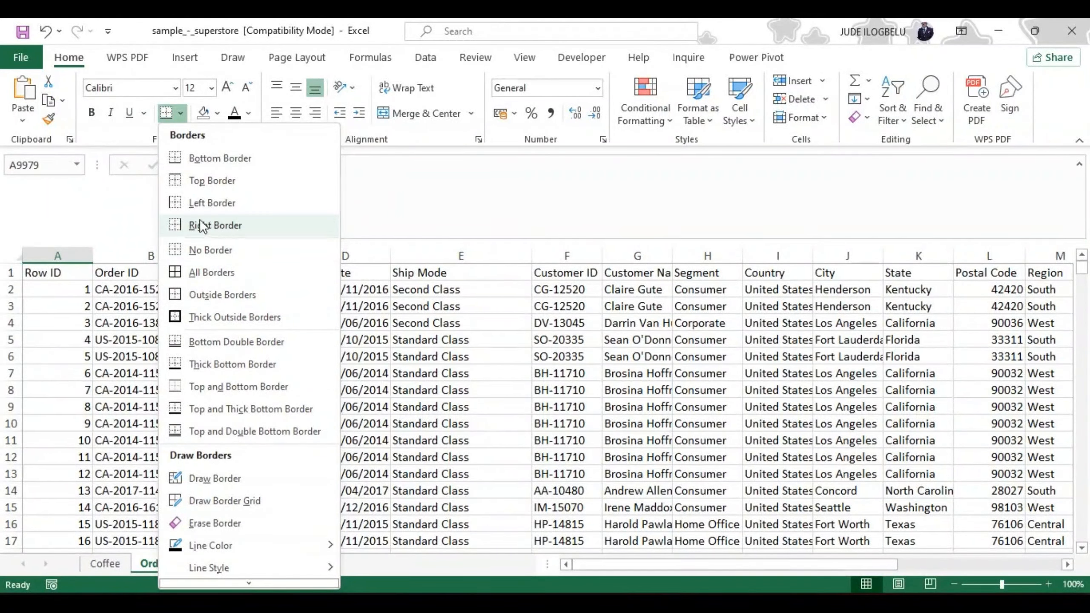
pyautogui.click(121, 220)
pyautogui.click(76, 290)
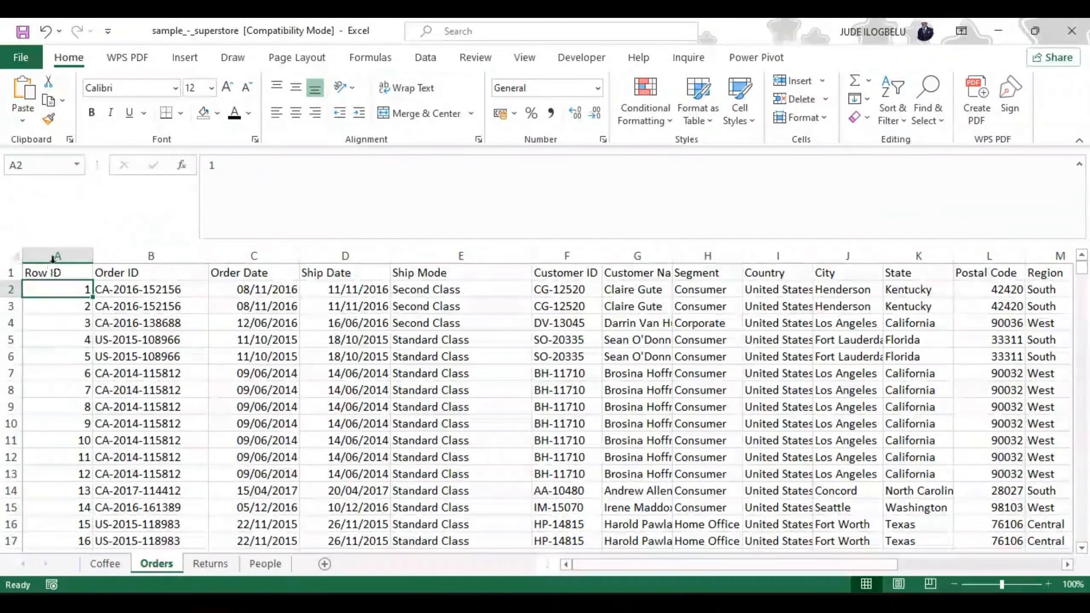
# Step: Reapply the bottom border to the entire Orders sheet and check the data down to its last rows
pyautogui.click(15, 256)
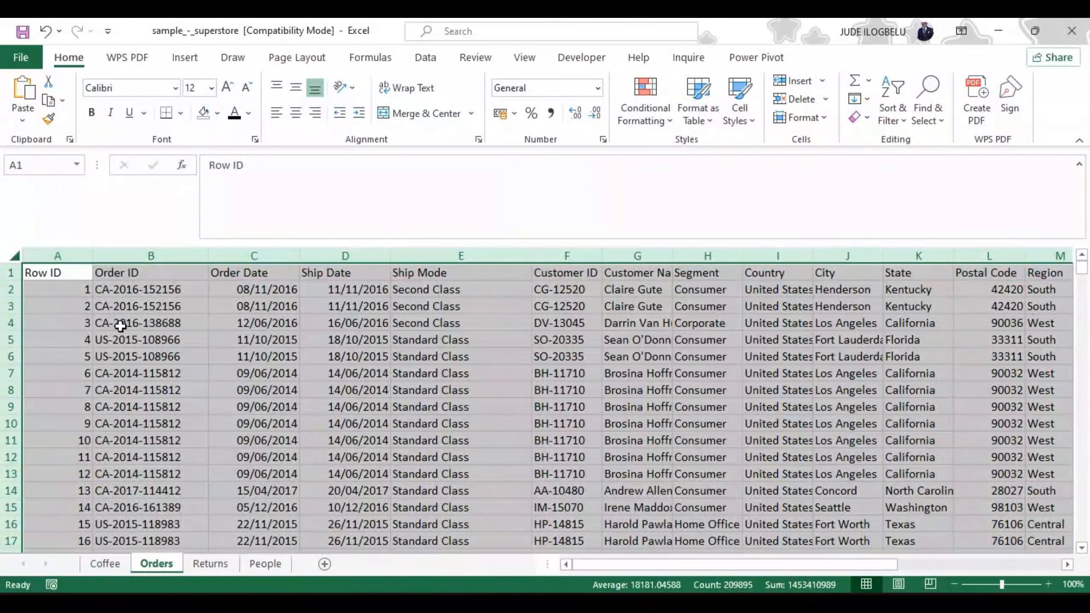
pyautogui.click(168, 112)
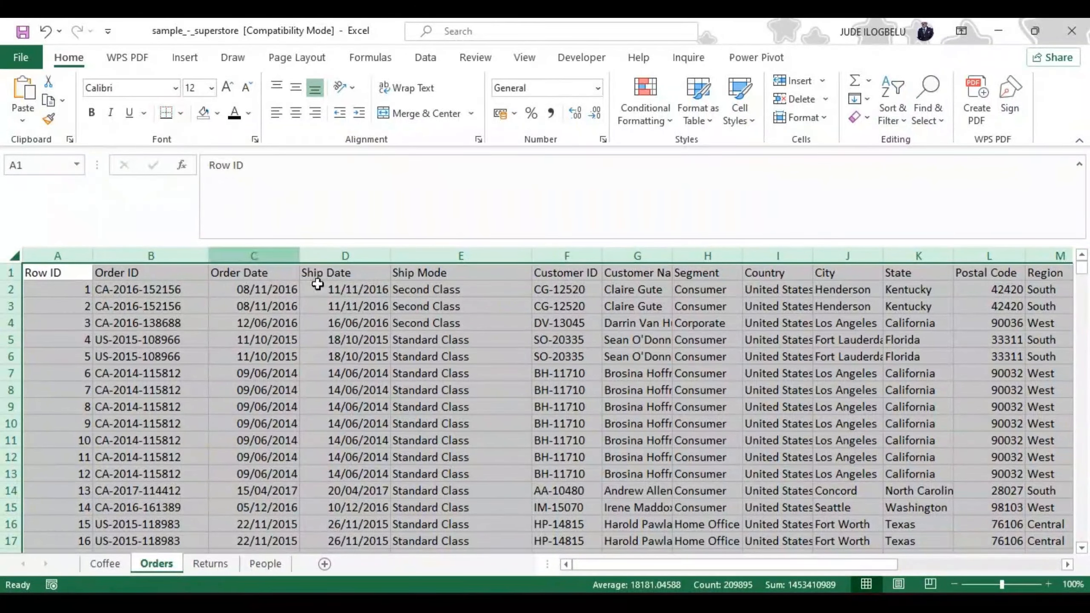
pyautogui.moveTo(1084, 277); pyautogui.dragTo(1085, 566)
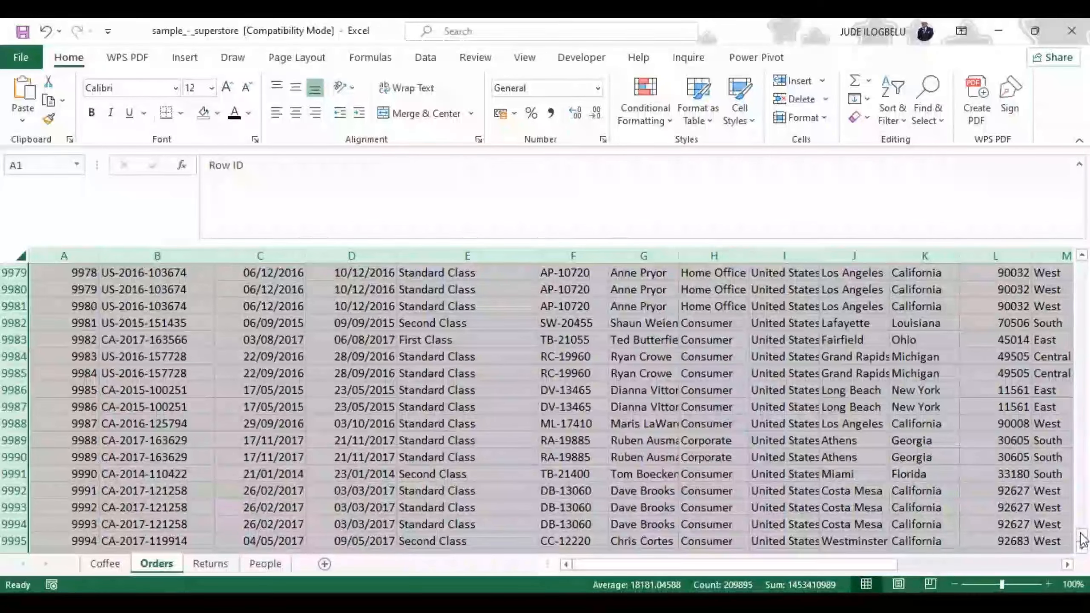
pyautogui.moveTo(1078, 540); pyautogui.dragTo(1076, 263)
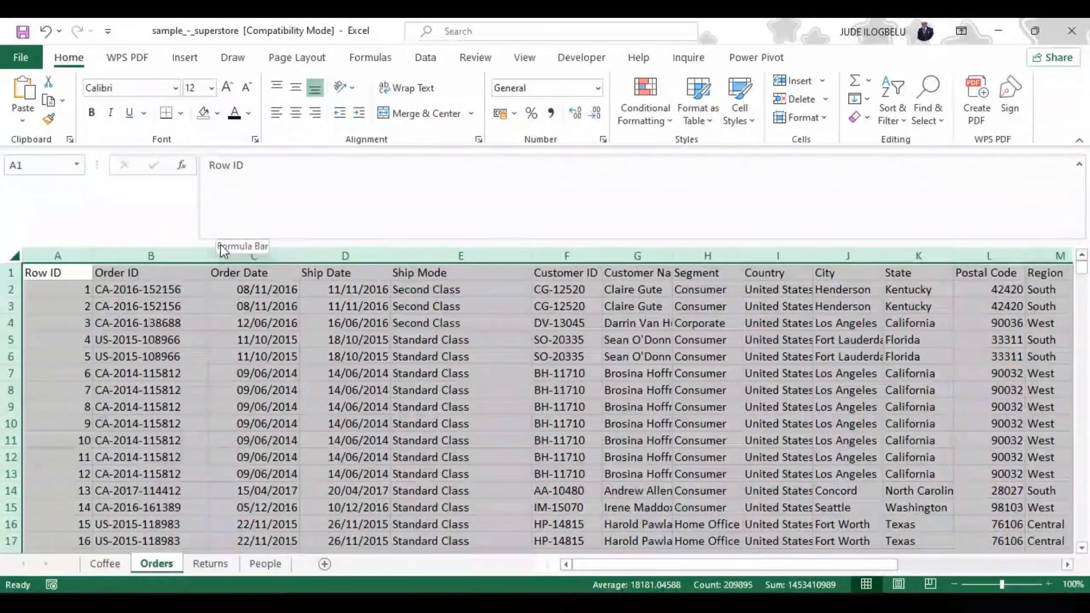
# Step: Apply a top border to the whole Row ID column
pyautogui.click(68, 252)
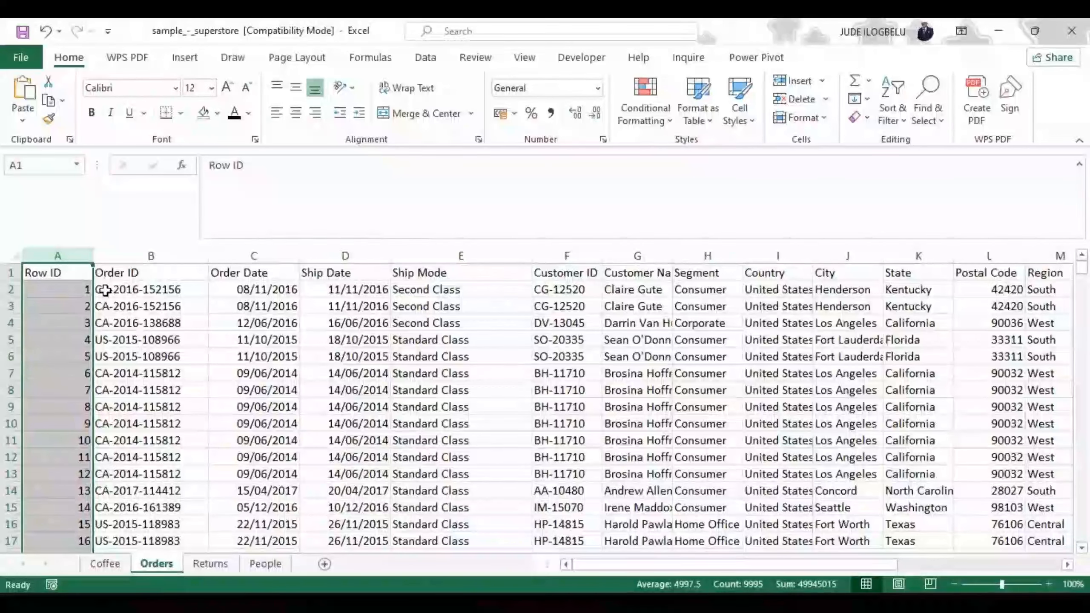
pyautogui.click(180, 113)
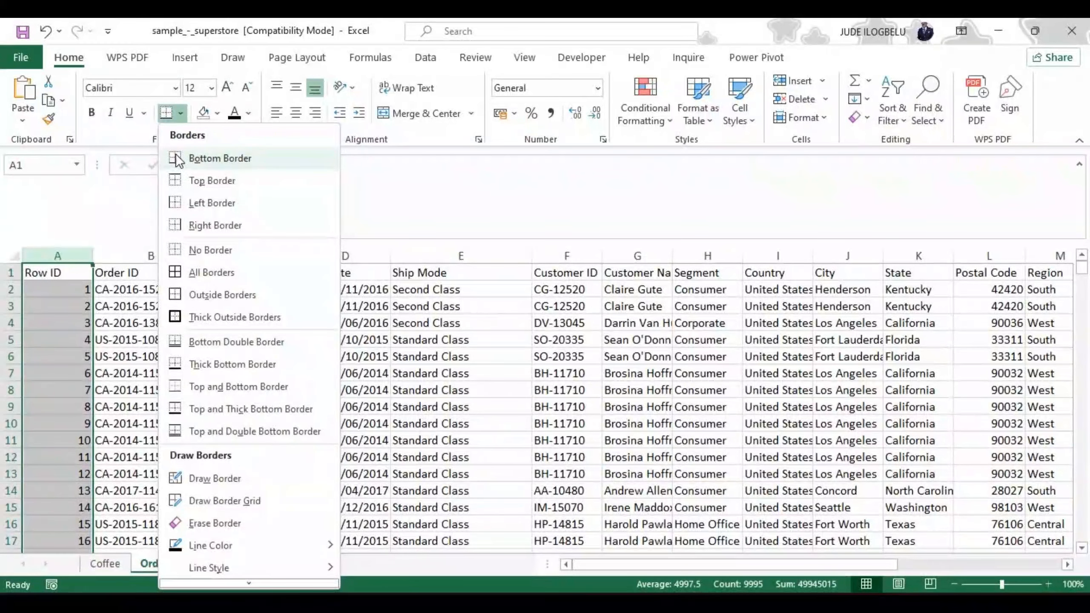
pyautogui.click(177, 181)
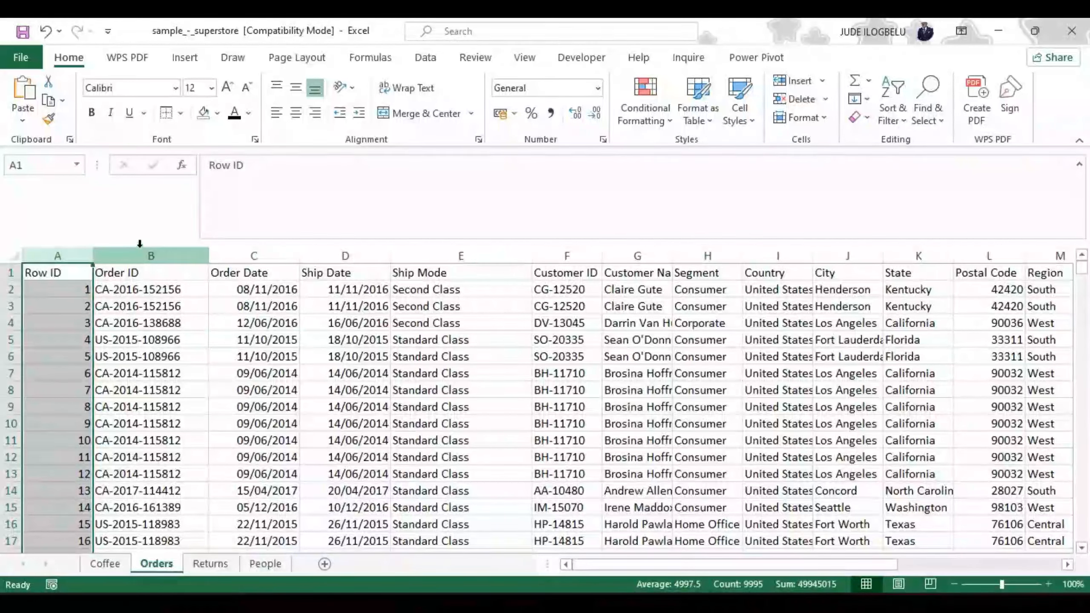
pyautogui.click(75, 295)
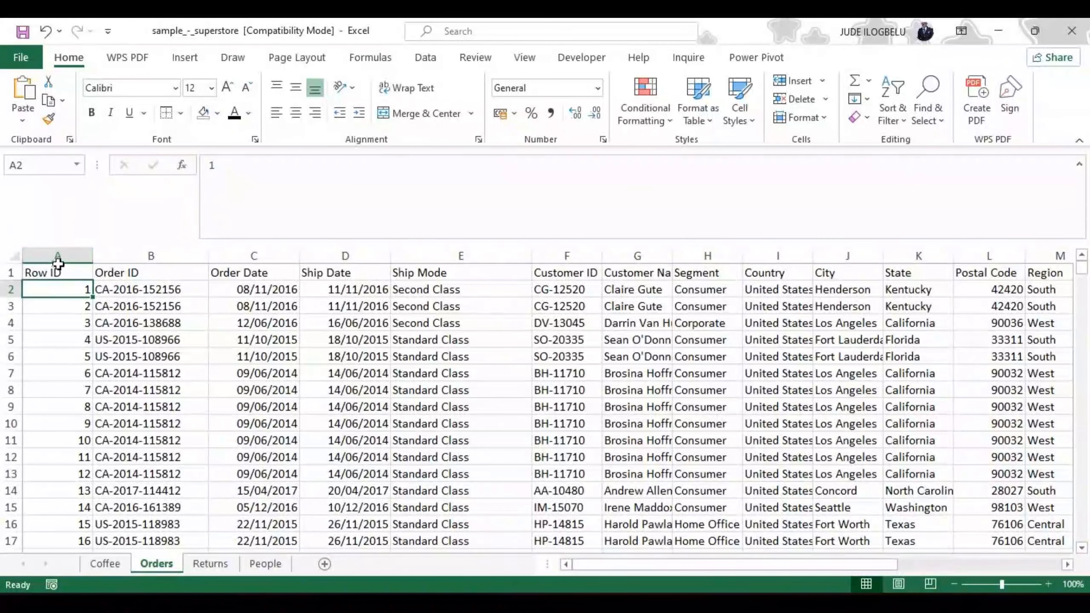
# Step: Apply a left border to the whole Row ID column, and deselect the column to inspect it
pyautogui.click(69, 253)
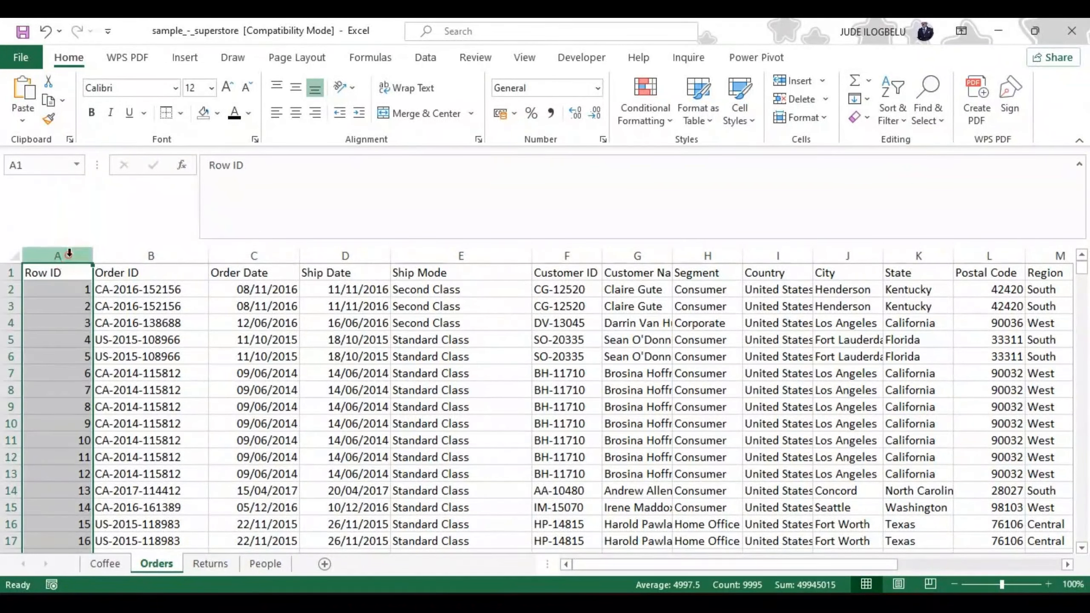
pyautogui.click(179, 112)
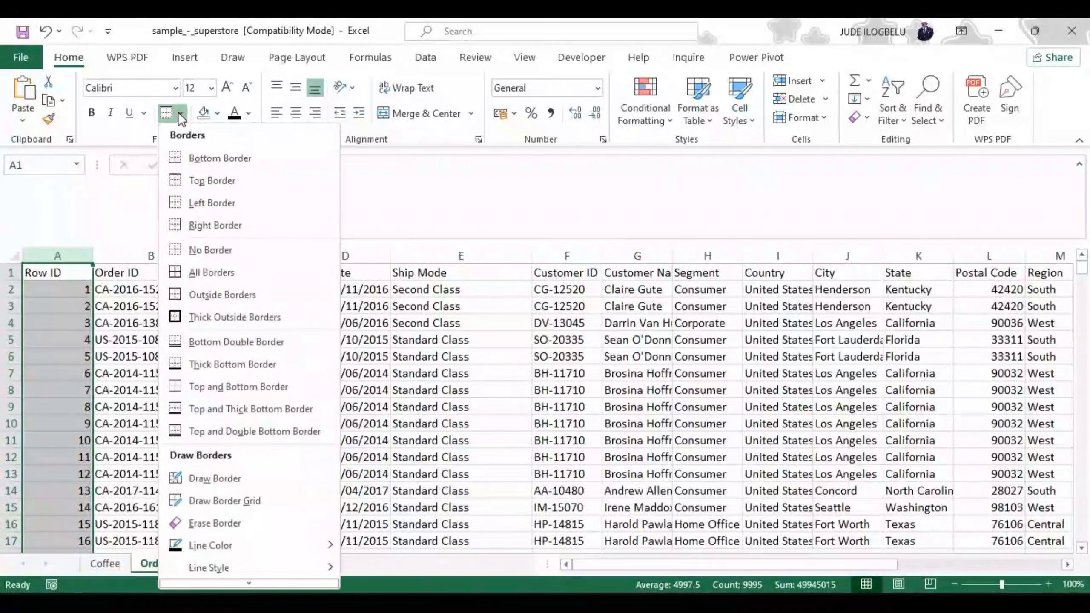
pyautogui.click(206, 202)
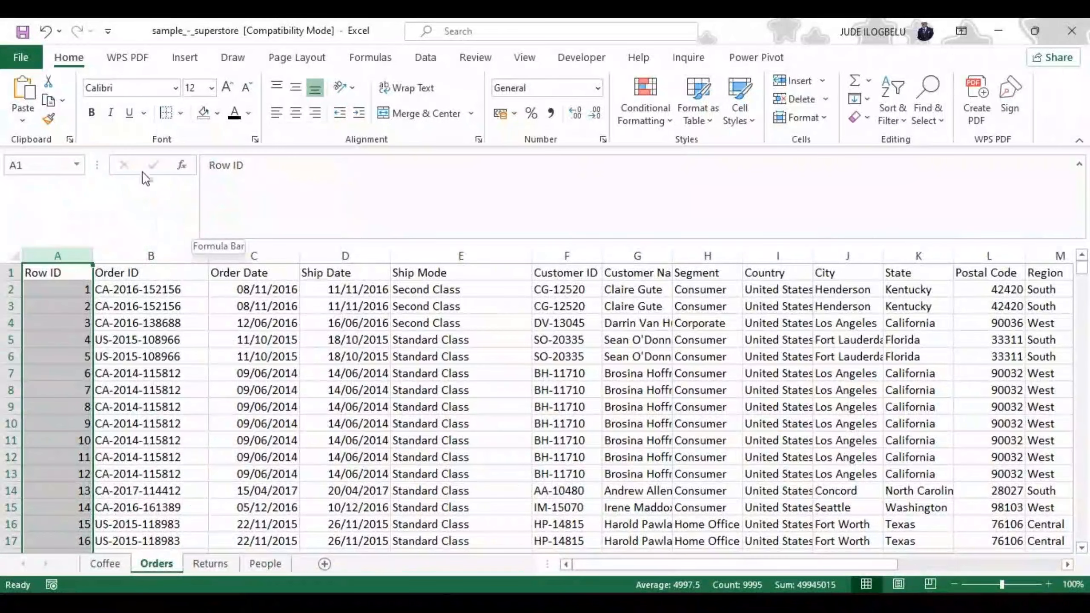
pyautogui.click(71, 296)
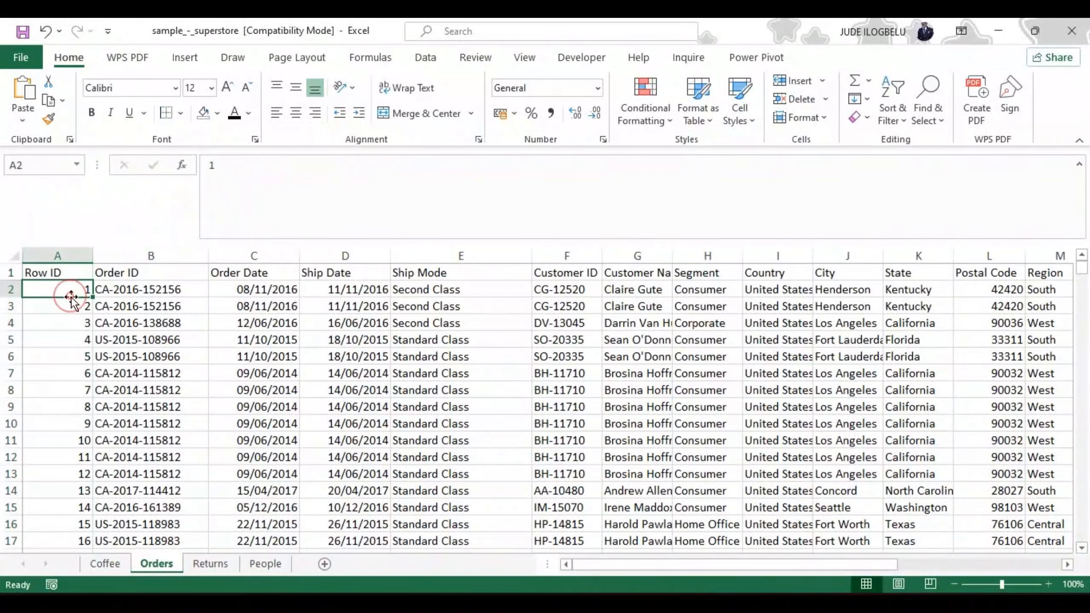
pyautogui.click(129, 304)
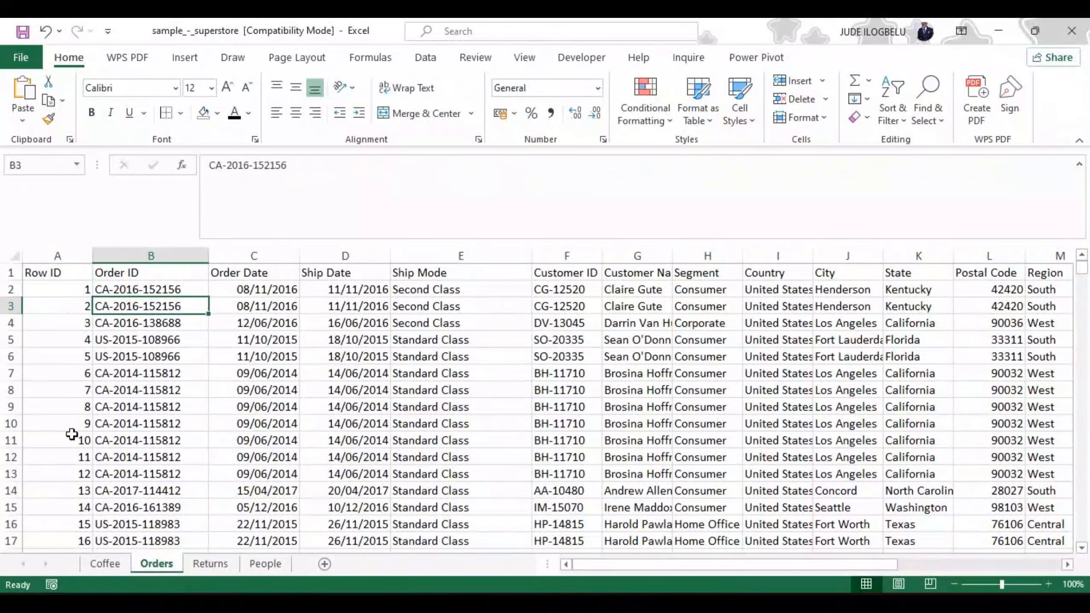
pyautogui.click(64, 255)
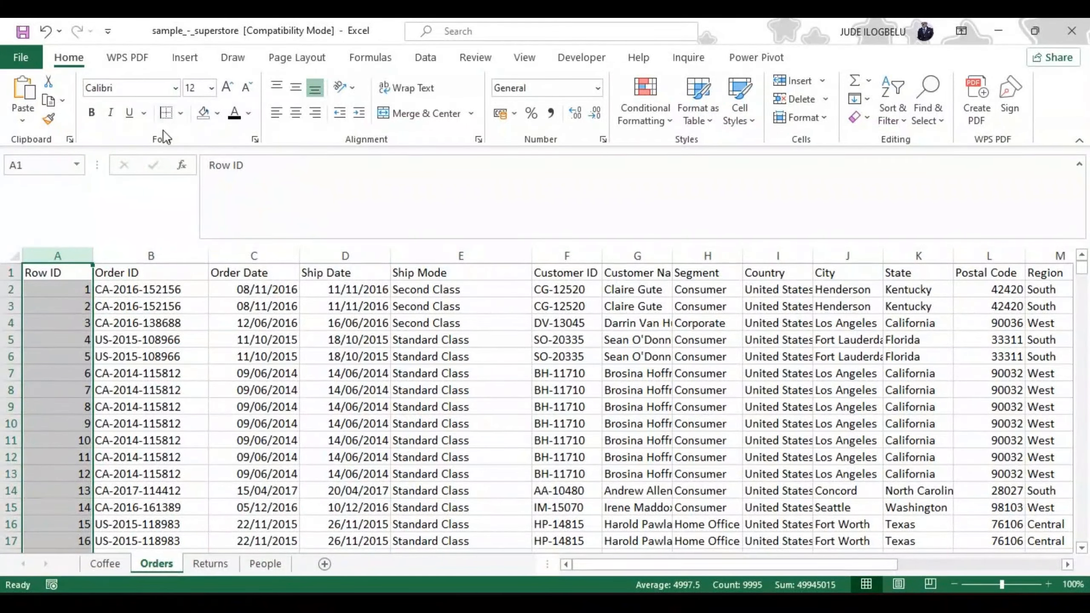
pyautogui.click(180, 114)
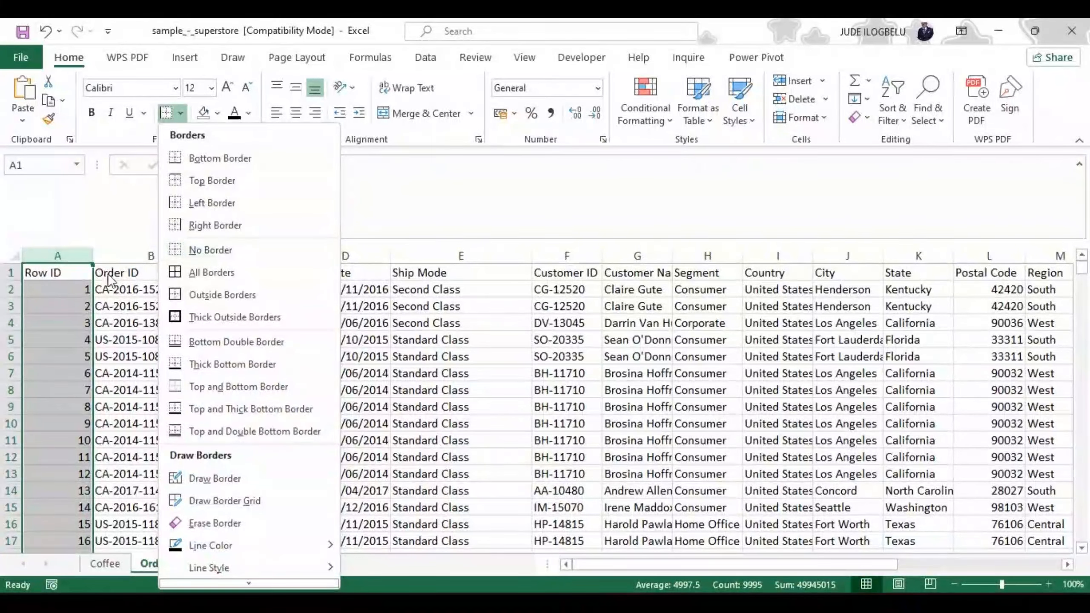
pyautogui.click(12, 253)
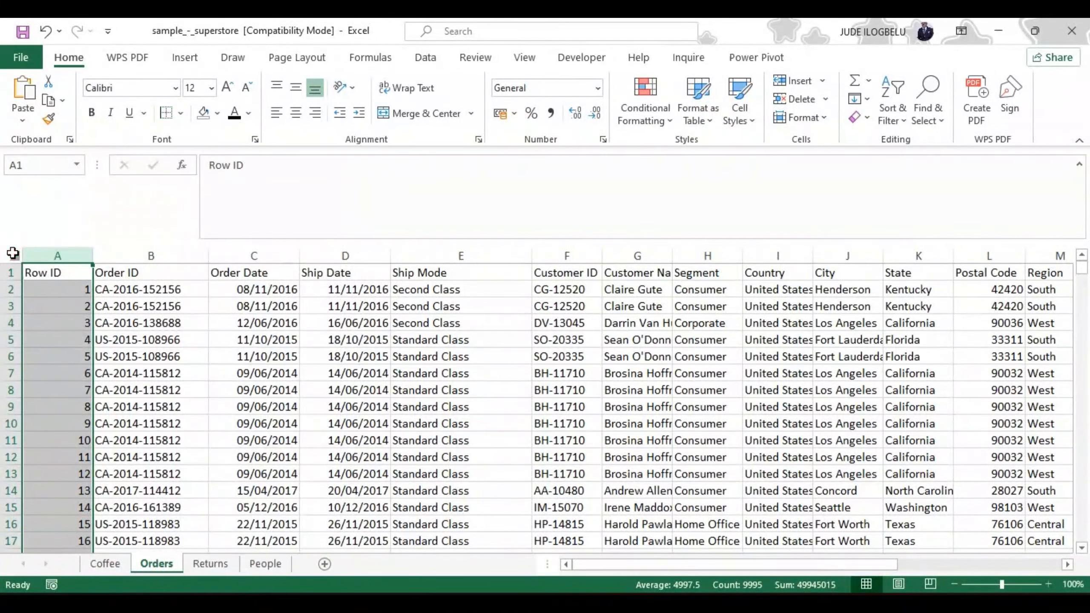
# Step: Select the entire Orders sheet and remove its borders with the No Border option
pyautogui.click(12, 253)
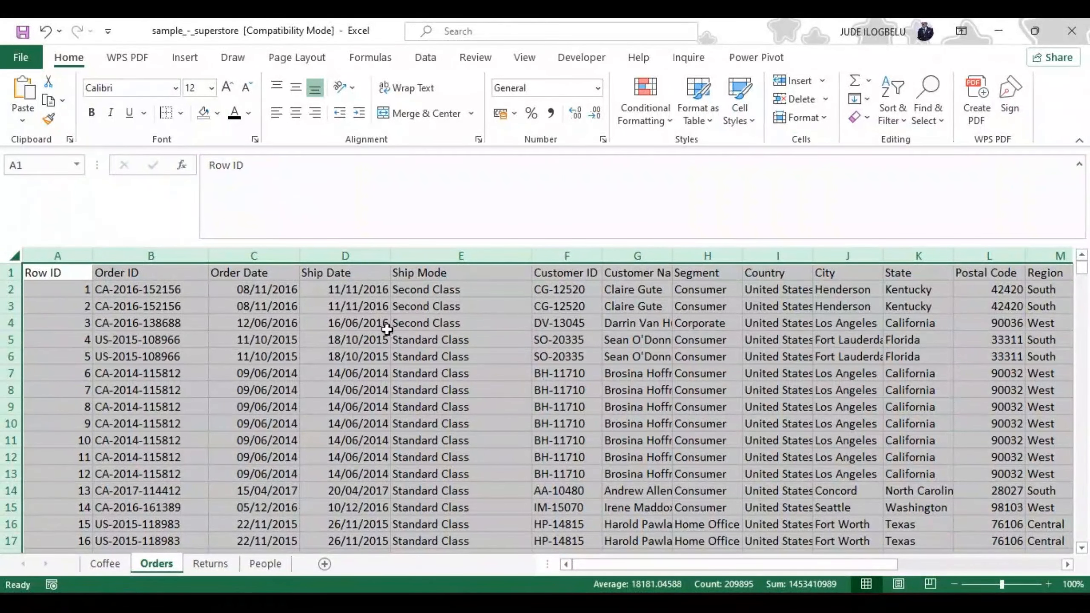
pyautogui.click(180, 113)
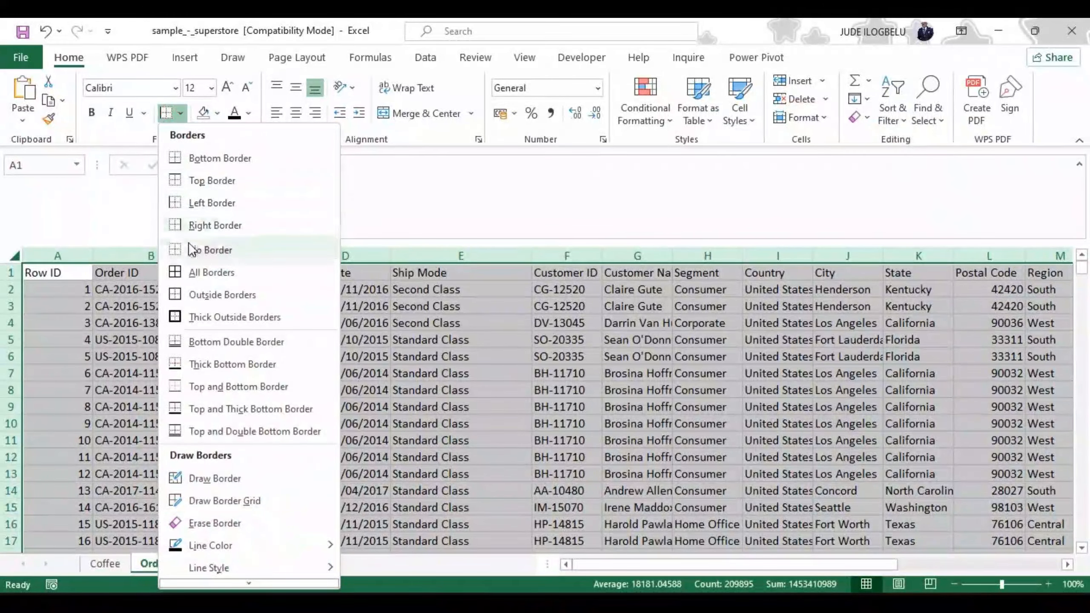
pyautogui.click(175, 253)
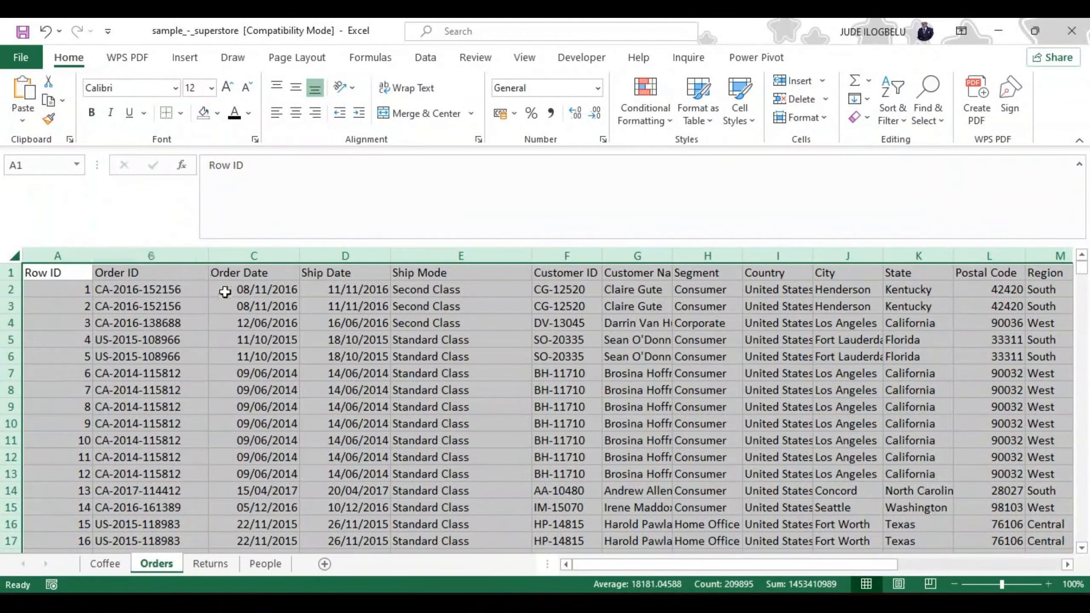
pyautogui.click(237, 362)
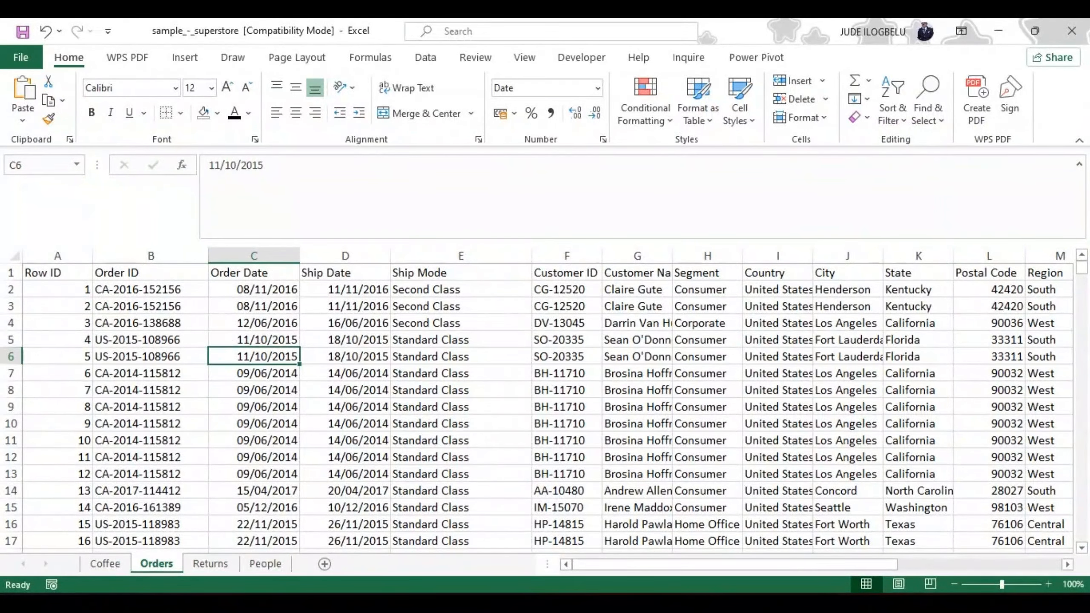
# Step: Select the entire Orders sheet and hide its gridlines
pyautogui.click(14, 255)
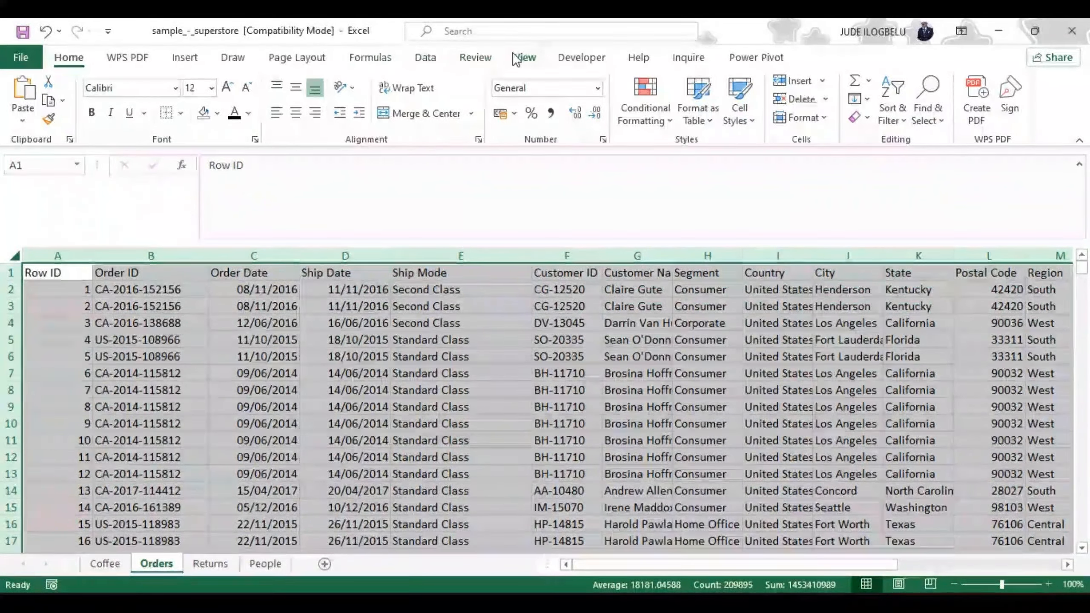
pyautogui.click(525, 58)
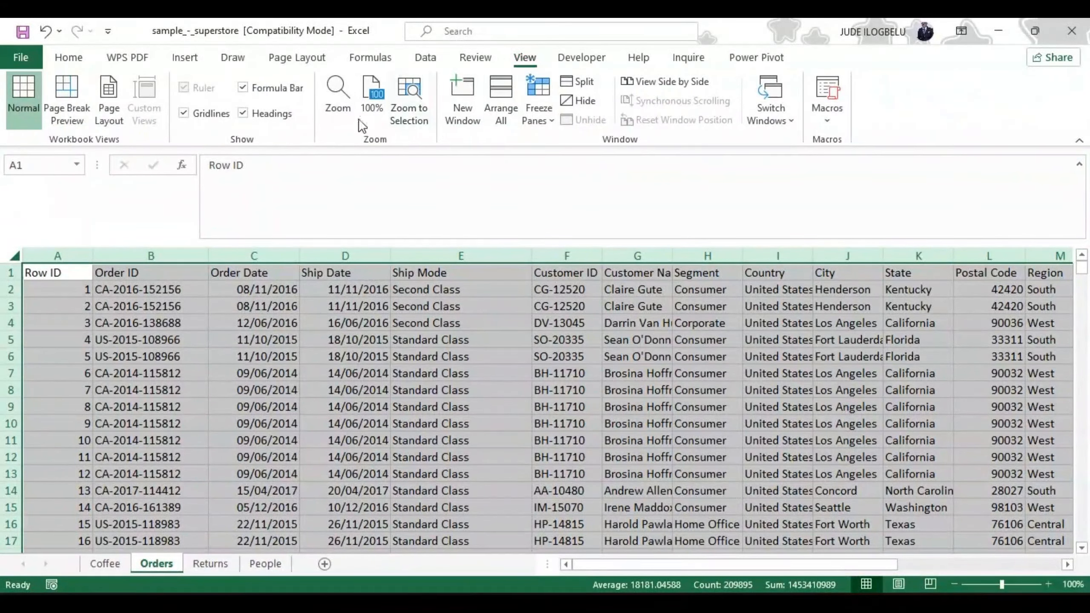
pyautogui.click(184, 114)
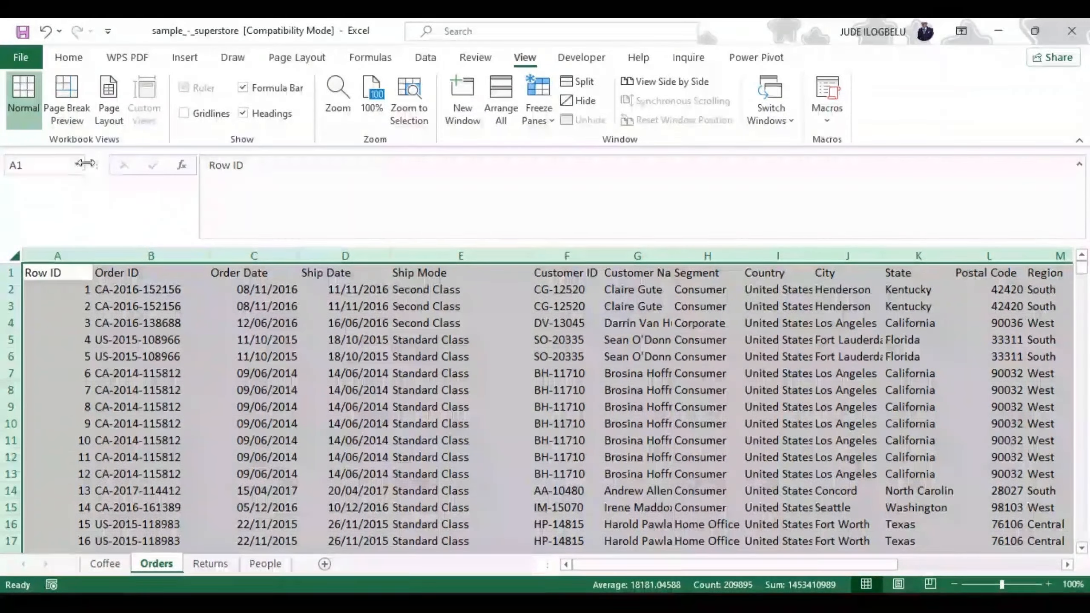
# Step: Apply a right border to the whole Row ID column, and deselect the column to inspect it
pyautogui.click(63, 56)
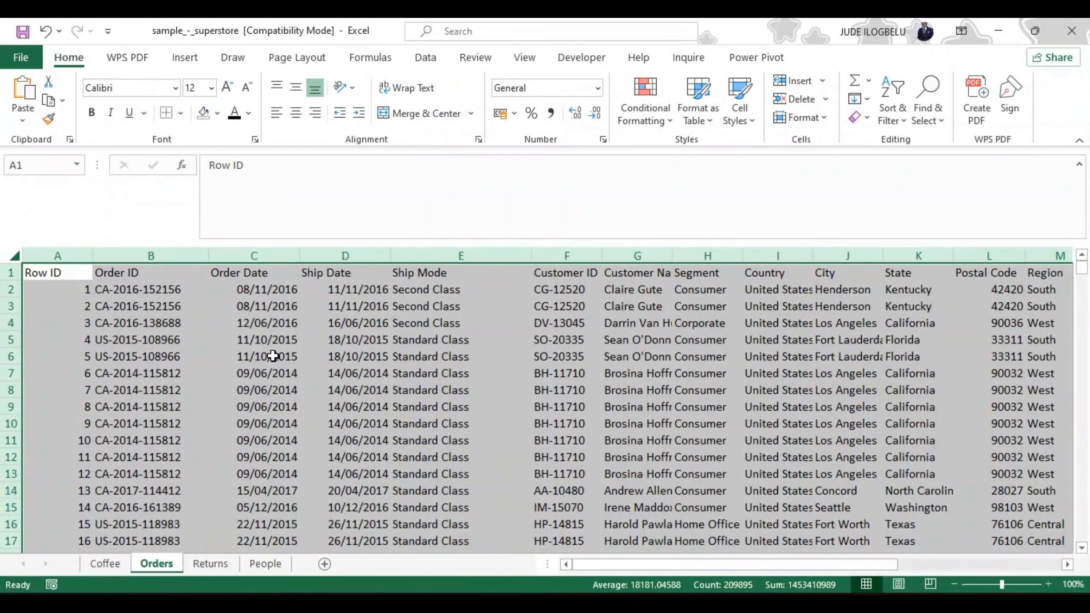
pyautogui.click(68, 247)
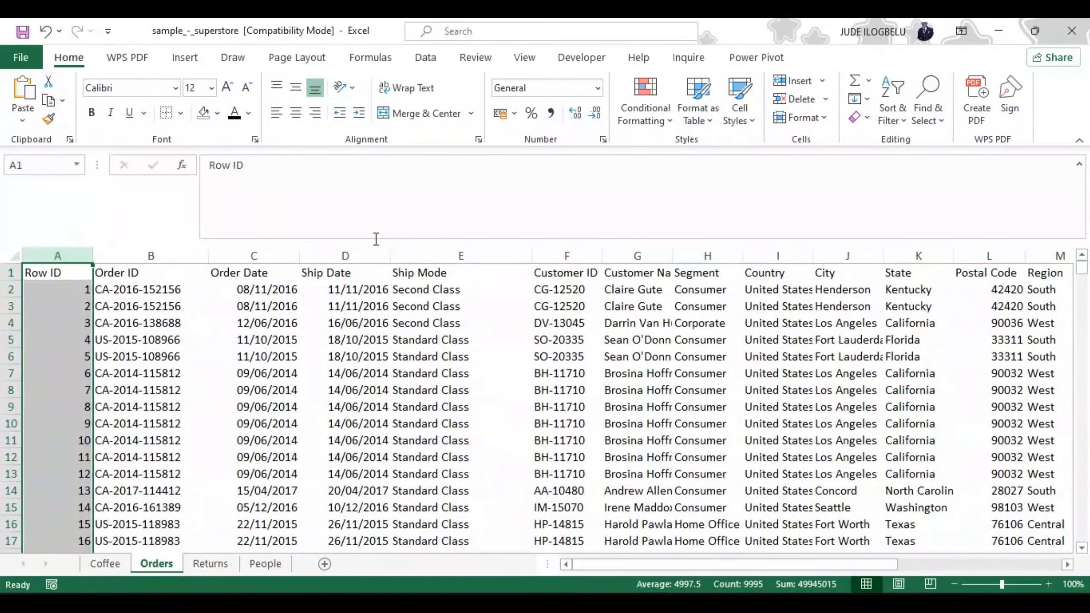
pyautogui.click(181, 112)
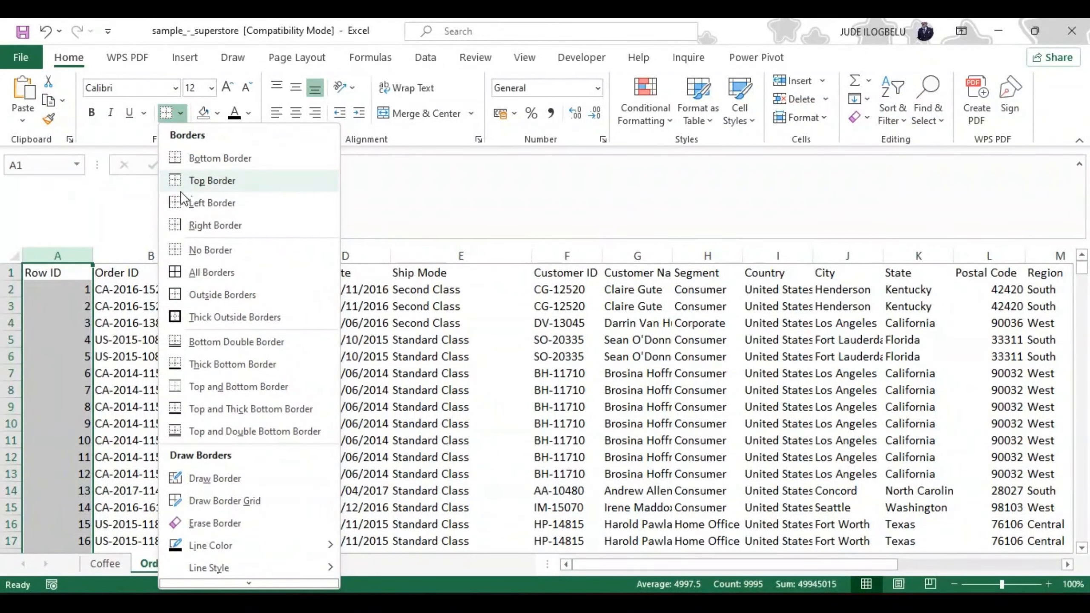
pyautogui.click(203, 224)
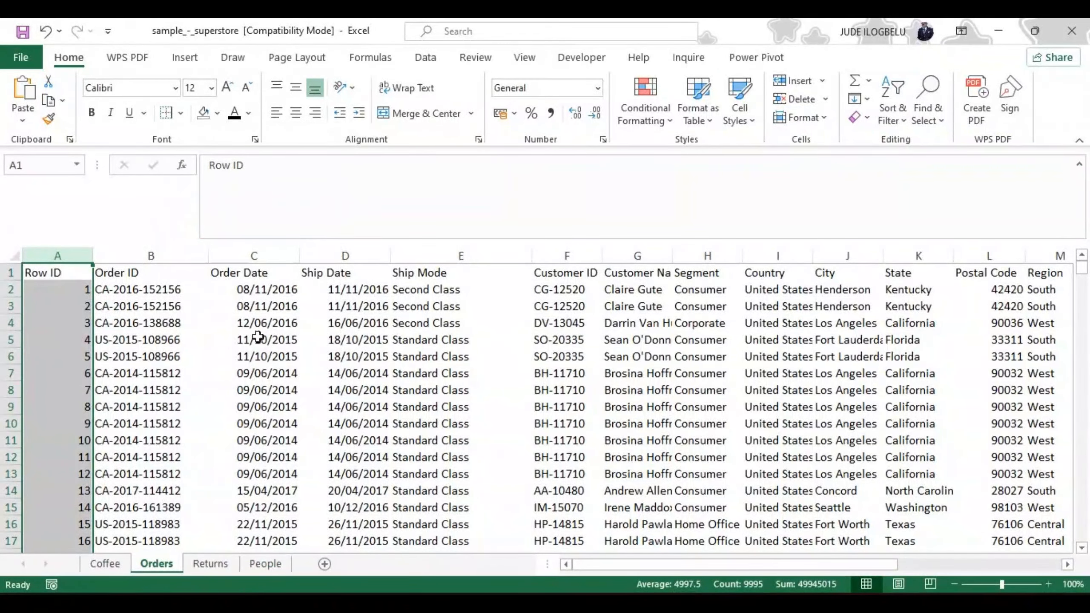
pyautogui.click(202, 339)
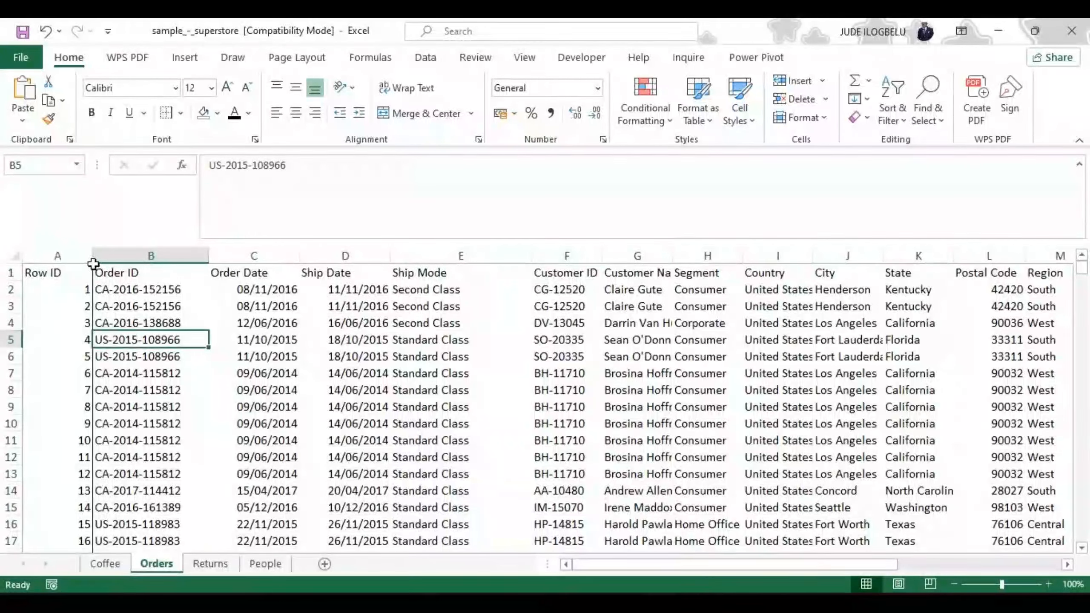
# Step: Apply a bottom border to the whole Row ID column, and select other cells to inspect the result
pyautogui.click(64, 254)
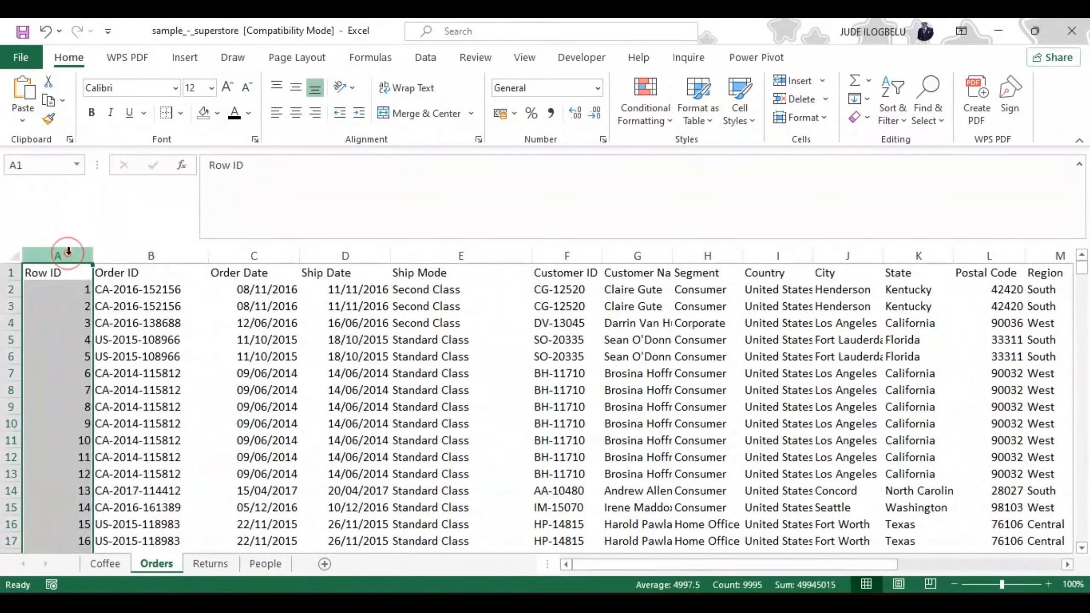
pyautogui.click(180, 112)
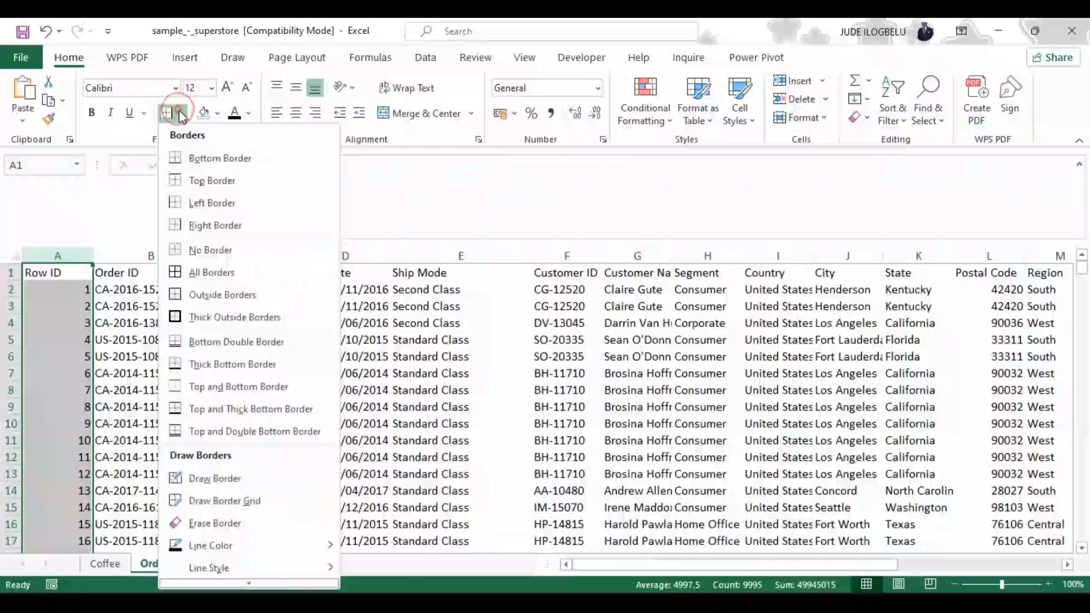
pyautogui.click(196, 158)
pyautogui.click(144, 302)
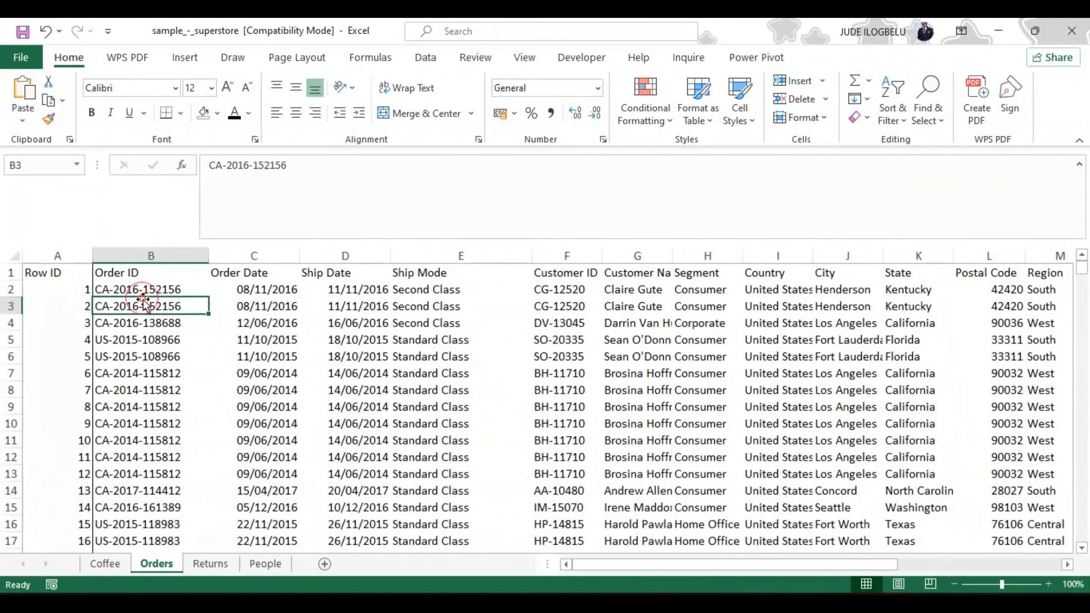
pyautogui.click(84, 457)
pyautogui.click(211, 374)
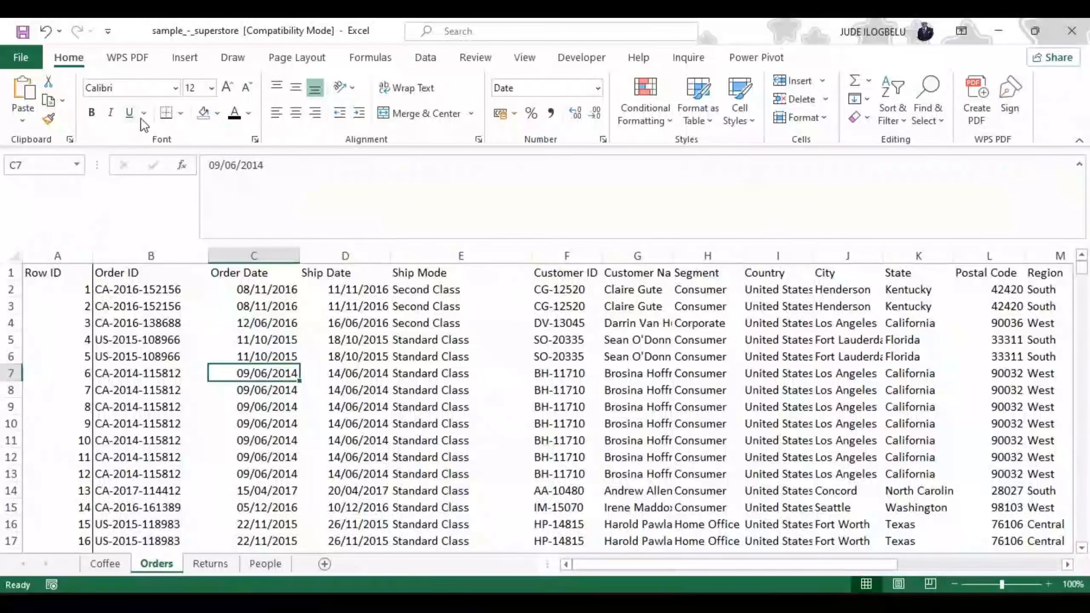
# Step: Select the entire Orders sheet and apply All Borders to every cell
pyautogui.click(177, 114)
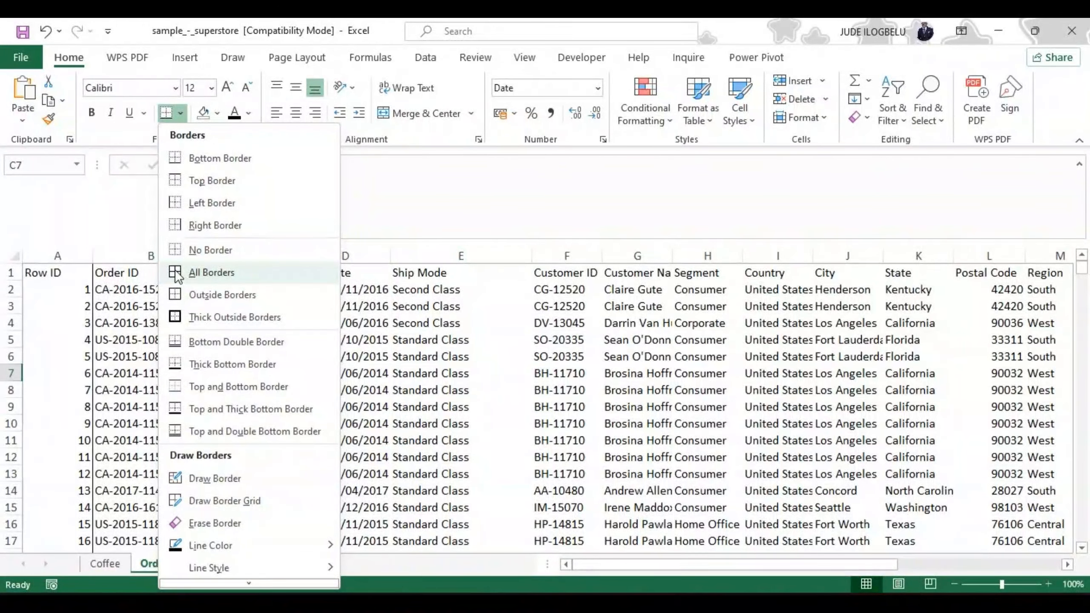
pyautogui.click(14, 256)
pyautogui.click(14, 256)
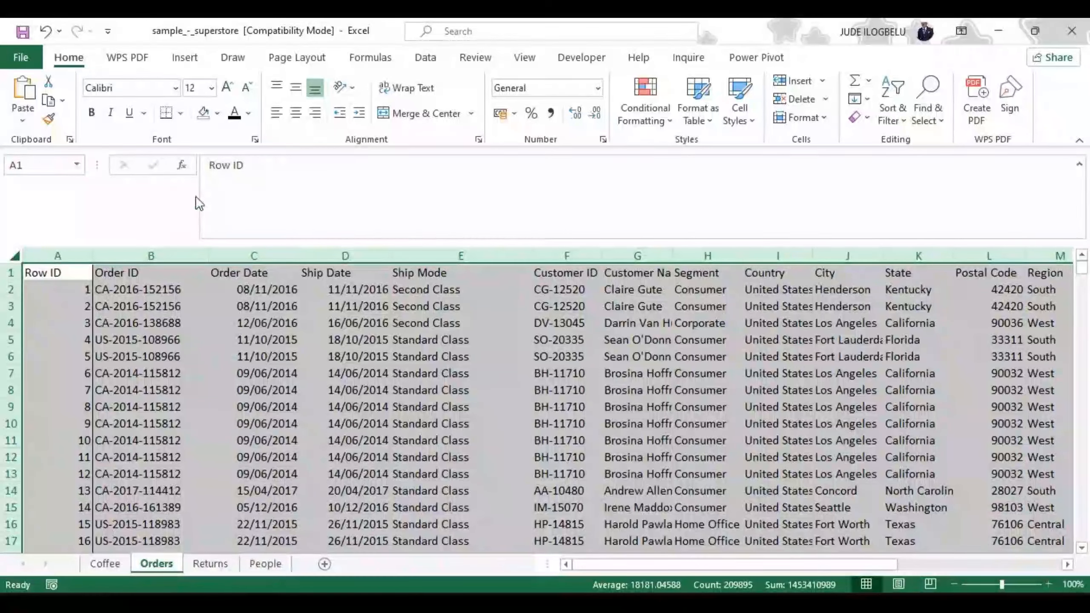
pyautogui.click(180, 112)
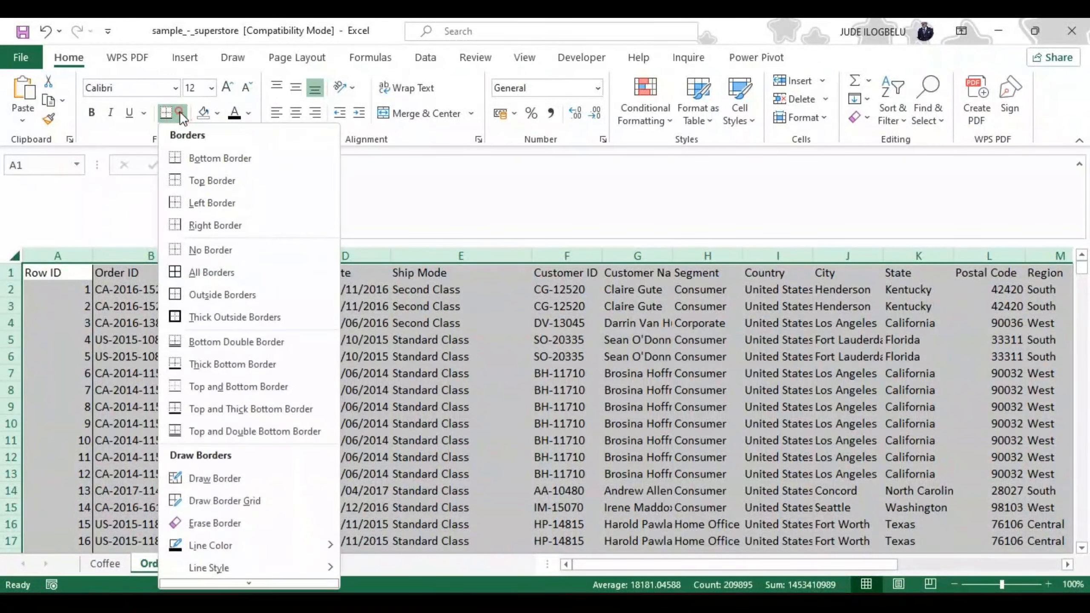
pyautogui.click(202, 272)
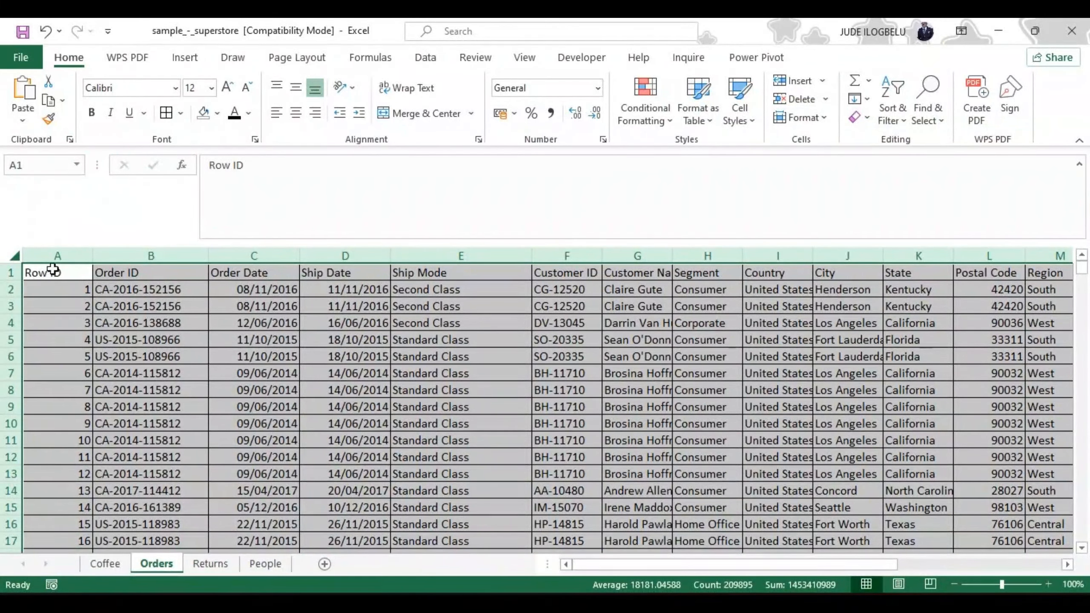
# Step: Apply Thick Outside Borders to the entire Orders sheet, and deselect it to inspect the edges
pyautogui.click(181, 113)
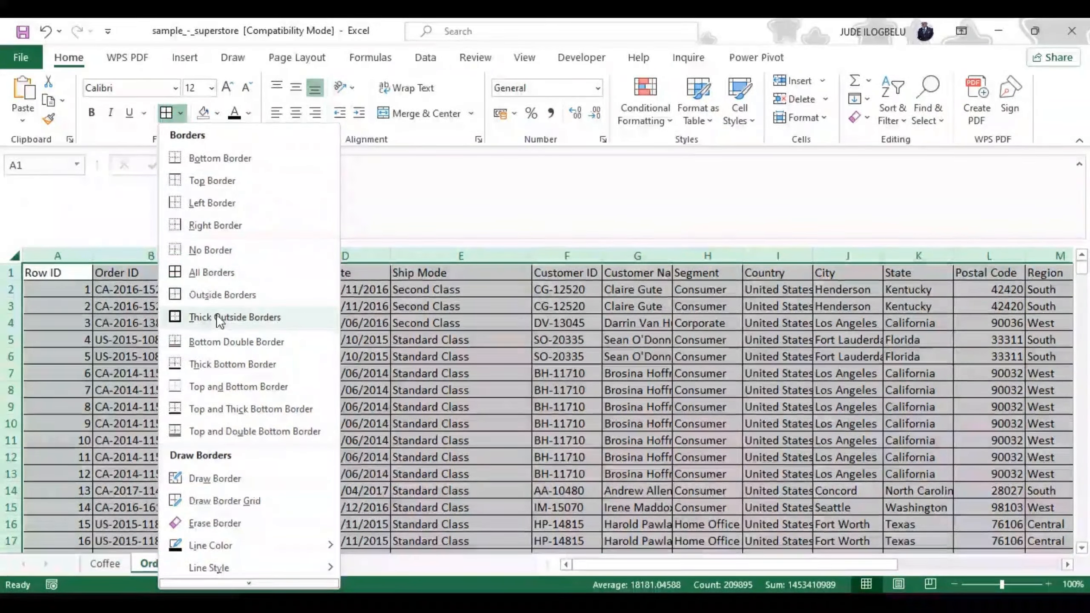
pyautogui.click(176, 315)
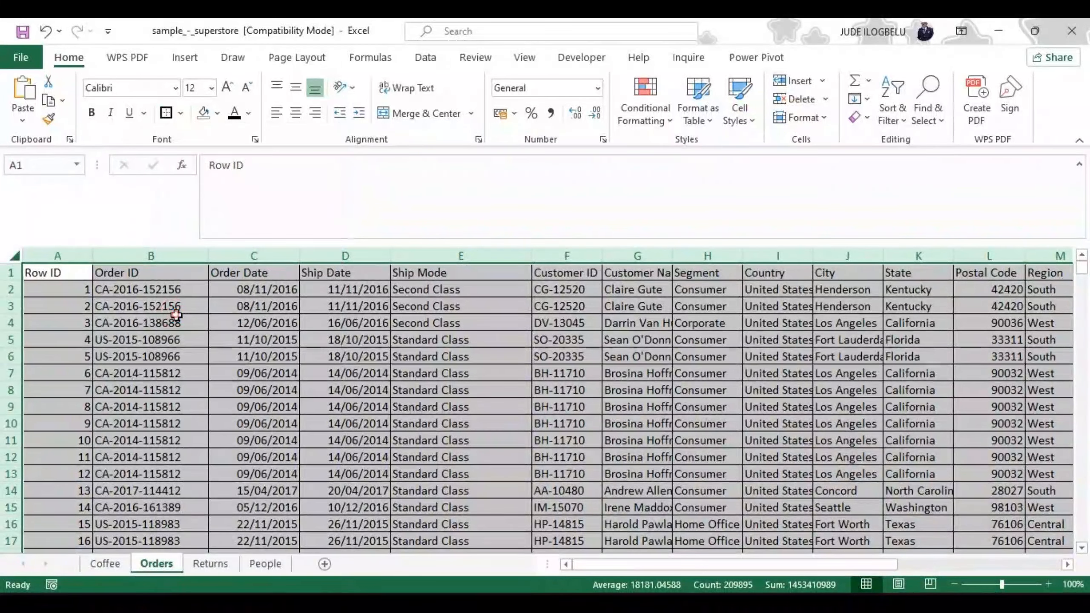
pyautogui.click(146, 301)
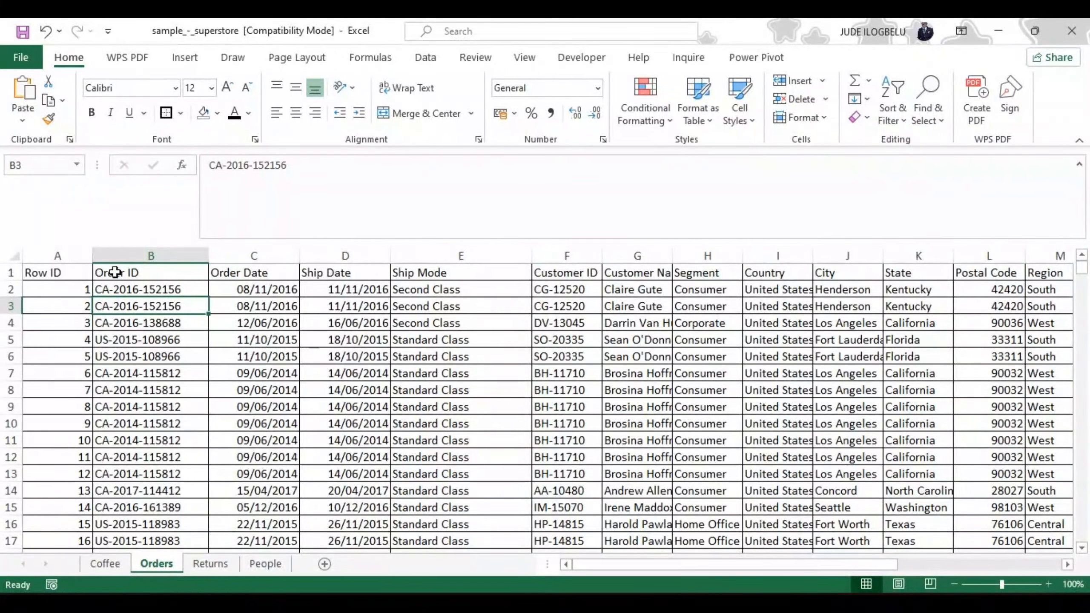
# Step: Apply Thick Outside Borders to the Row ID header cell A1 and to cell E3 in the Ship Mode column
pyautogui.click(43, 272)
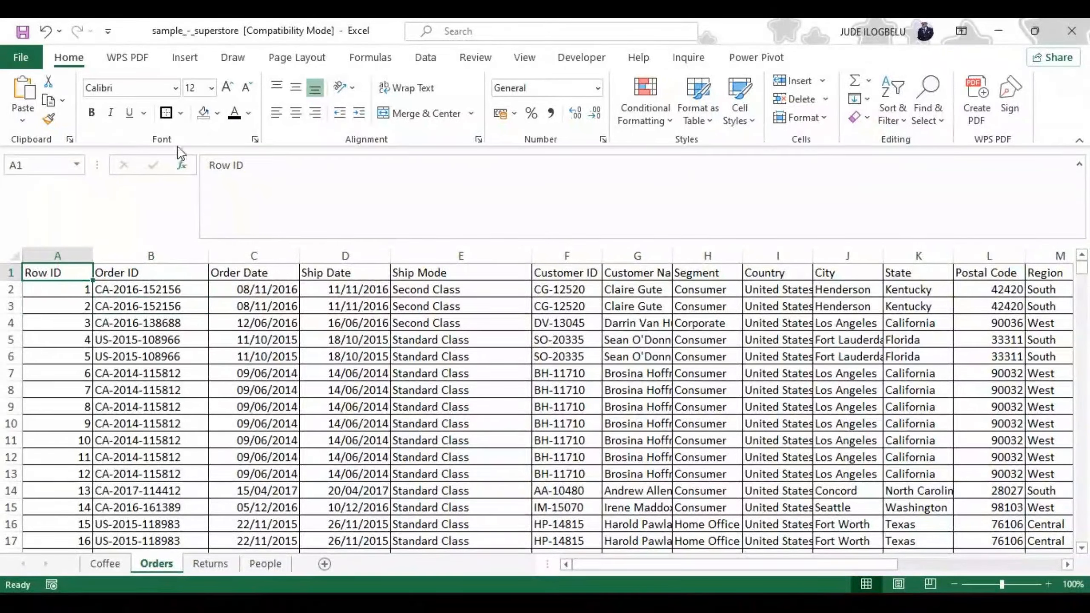
pyautogui.click(120, 362)
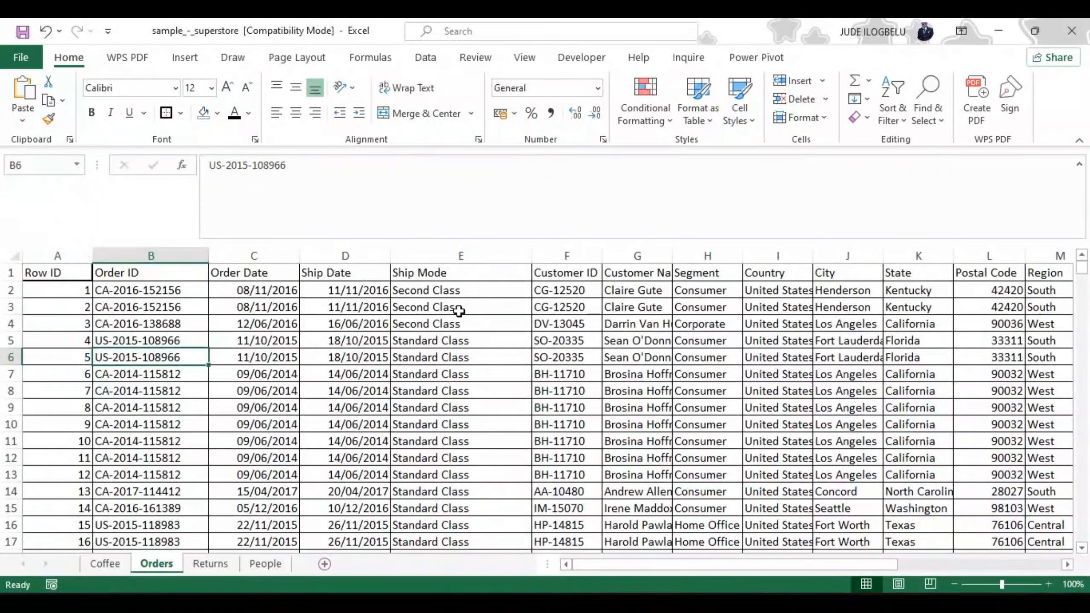
pyautogui.click(476, 308)
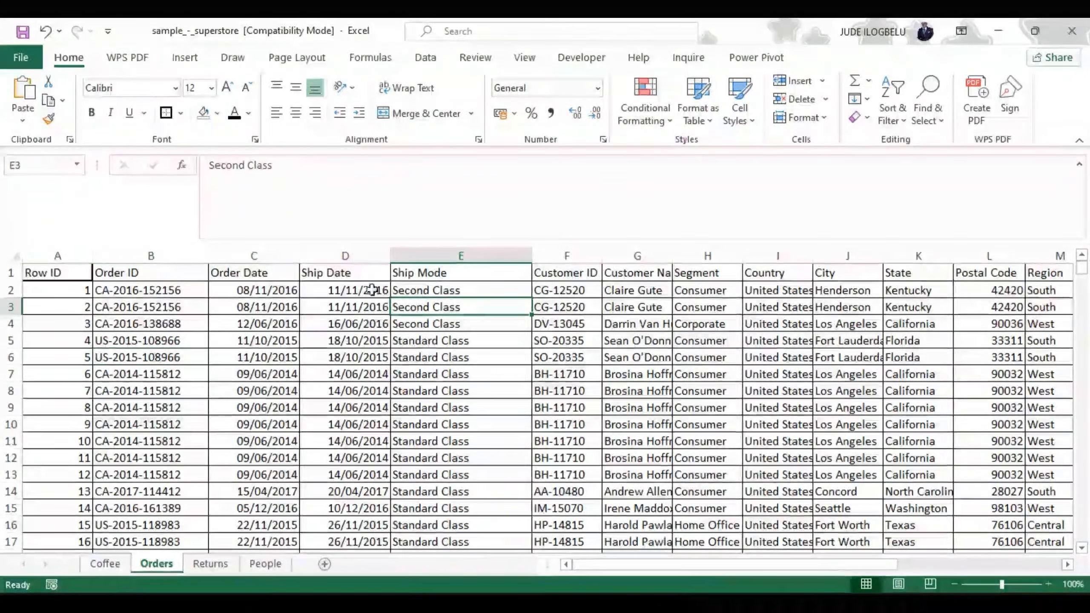
pyautogui.click(166, 113)
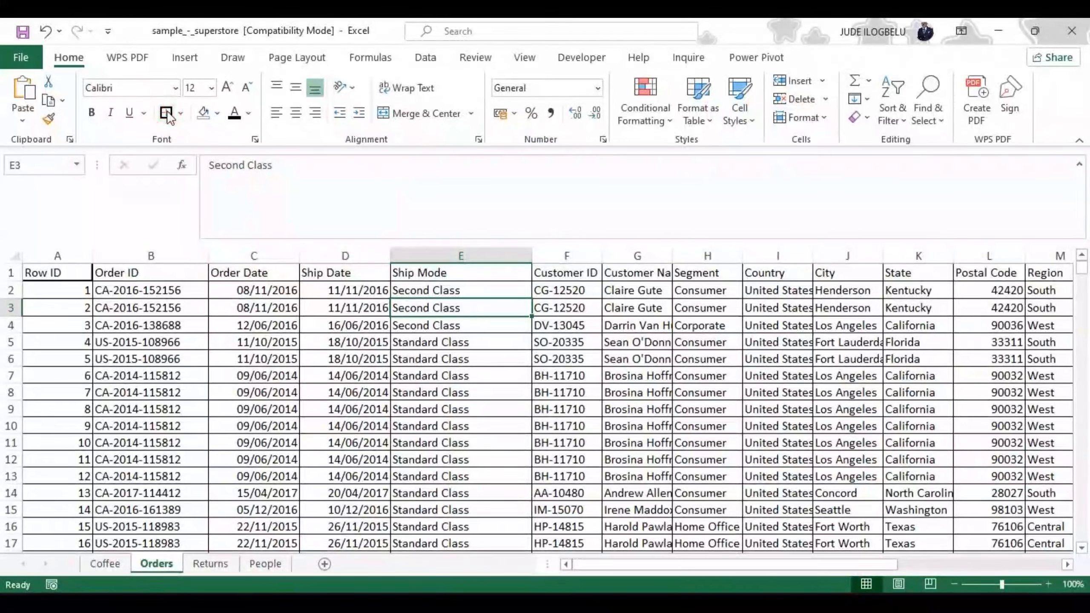
pyautogui.click(481, 397)
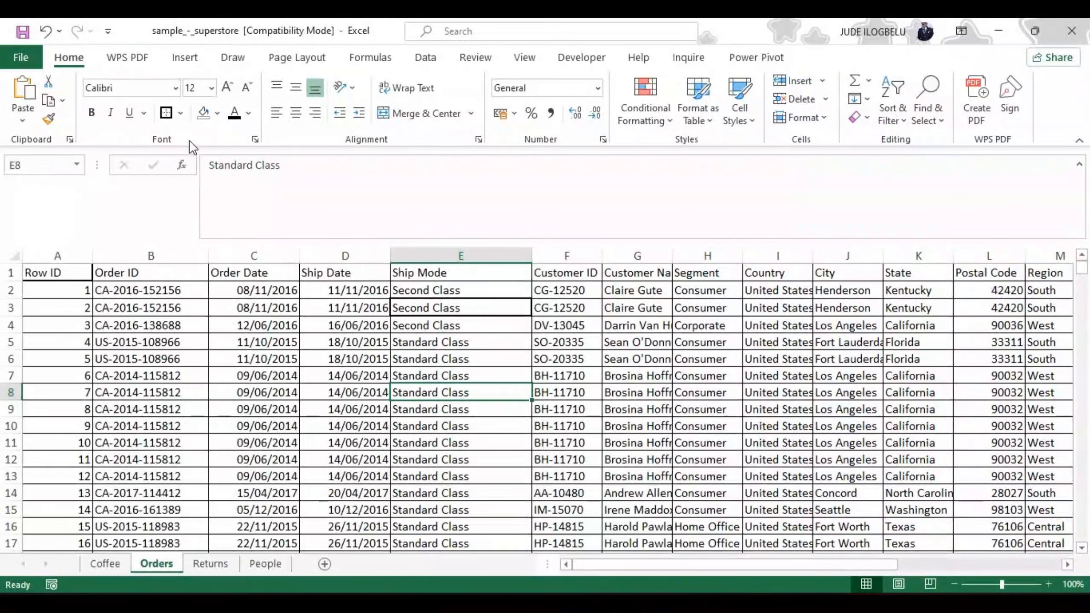
pyautogui.click(182, 113)
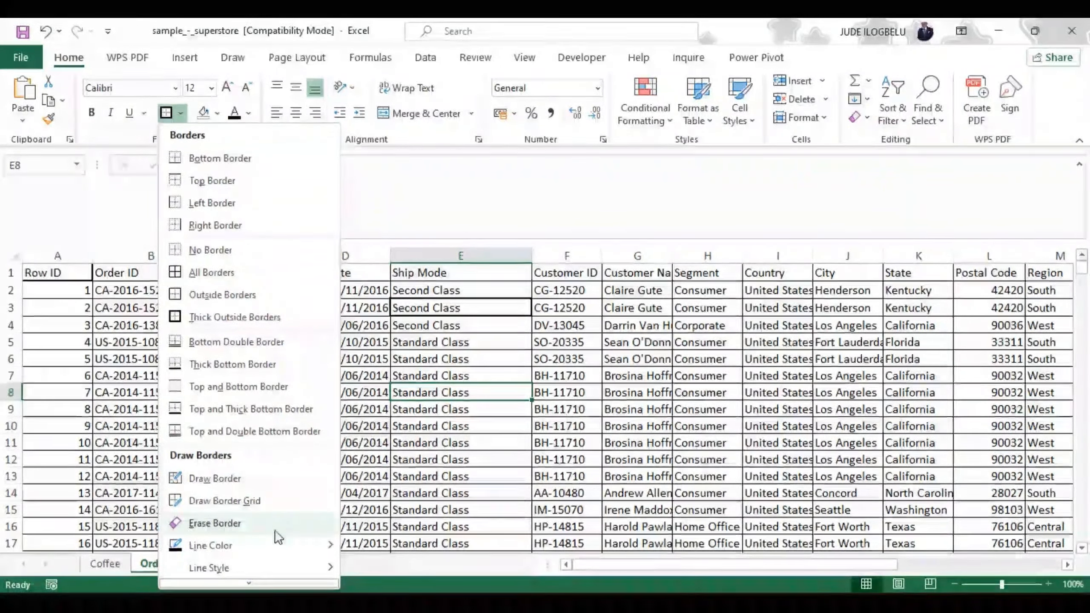
pyautogui.moveTo(248, 582)
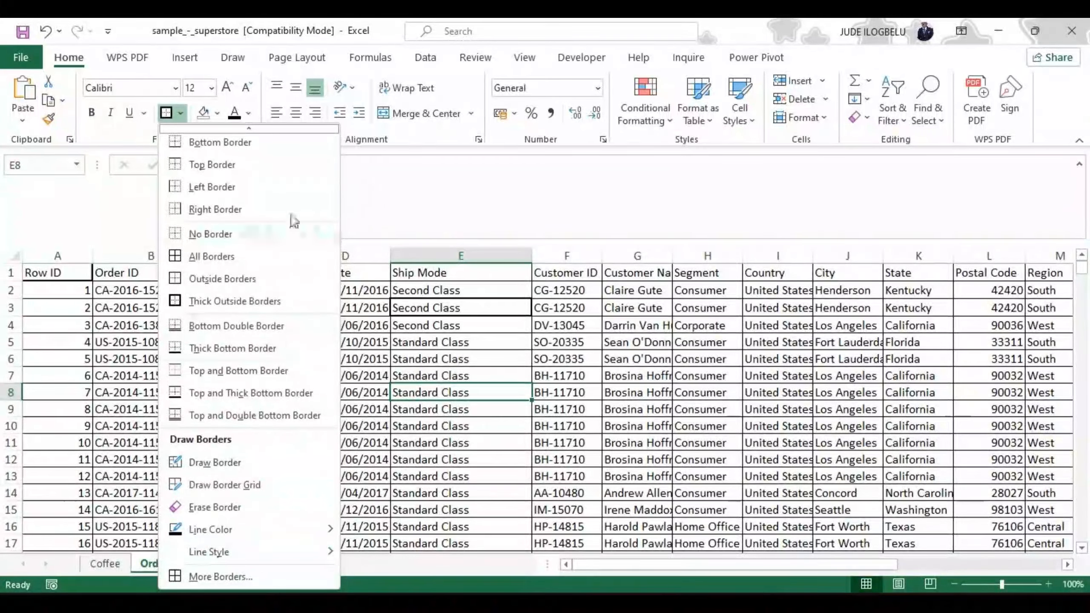
pyautogui.click(115, 224)
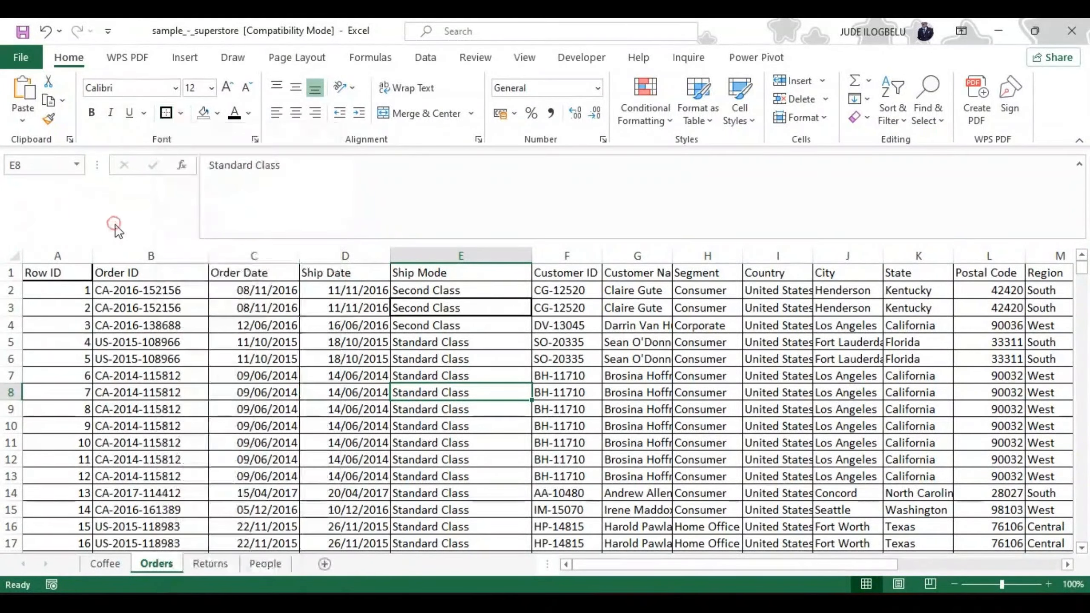
# Step: Undo all the border changes on the Orders sheet, back through the removal of the header filter
pyautogui.click(46, 31)
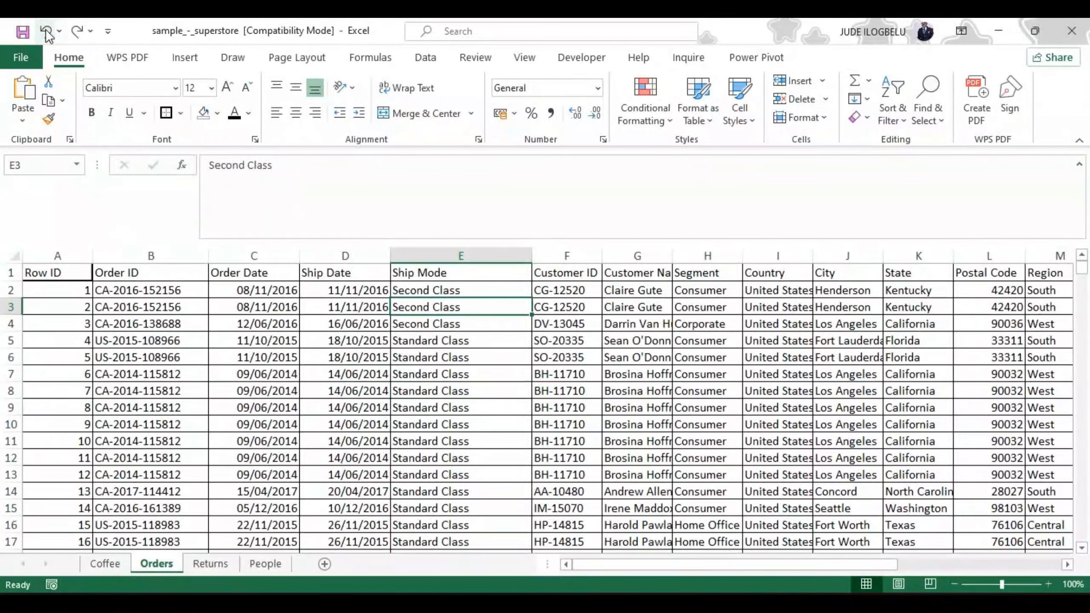
pyautogui.click(46, 31)
pyautogui.click(46, 31)
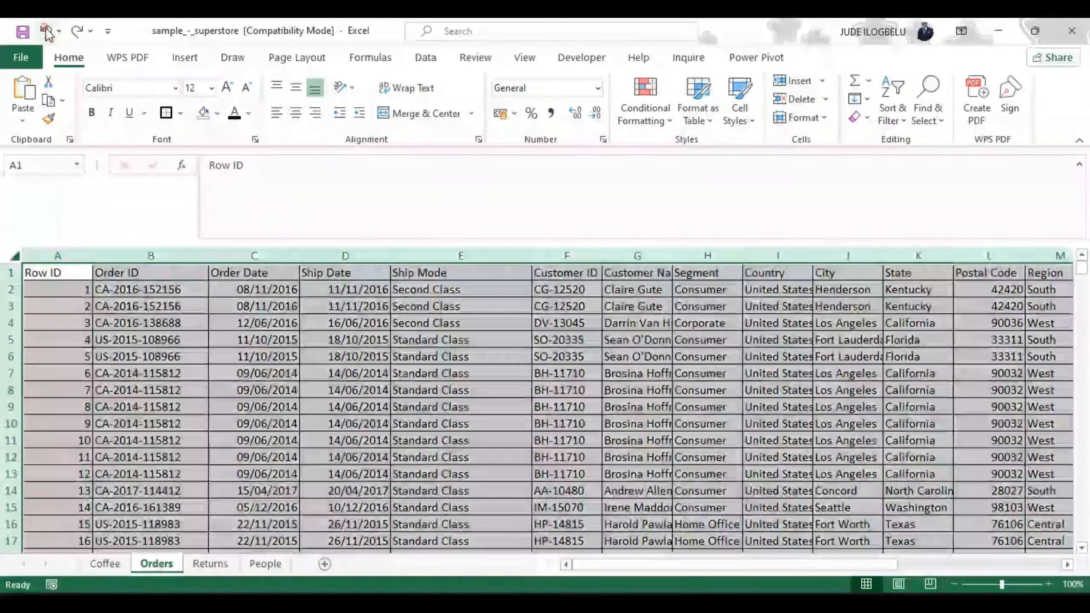
pyautogui.click(46, 31)
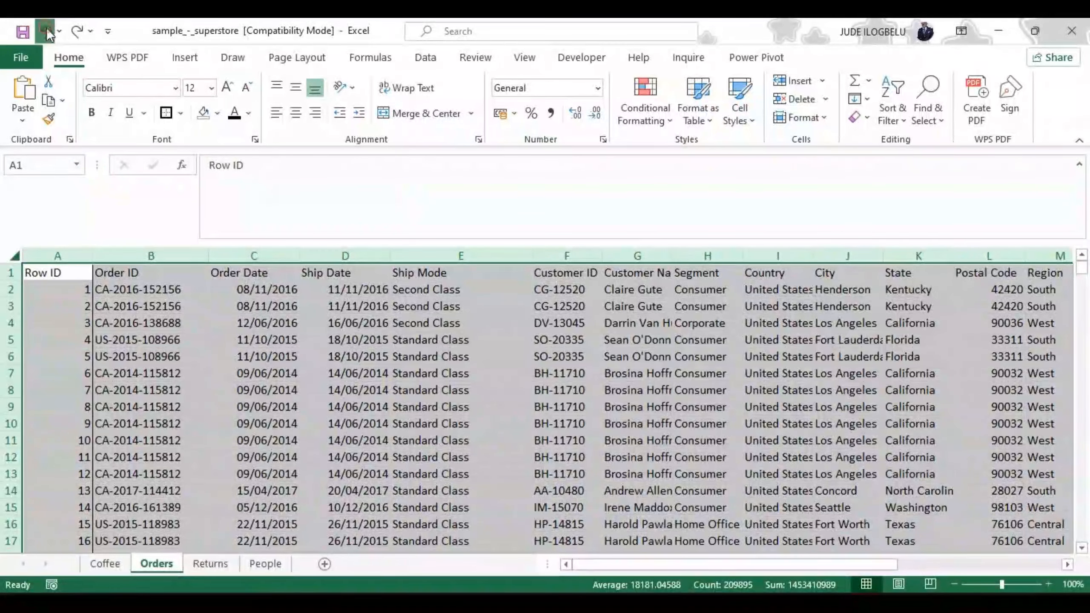
pyautogui.click(46, 31)
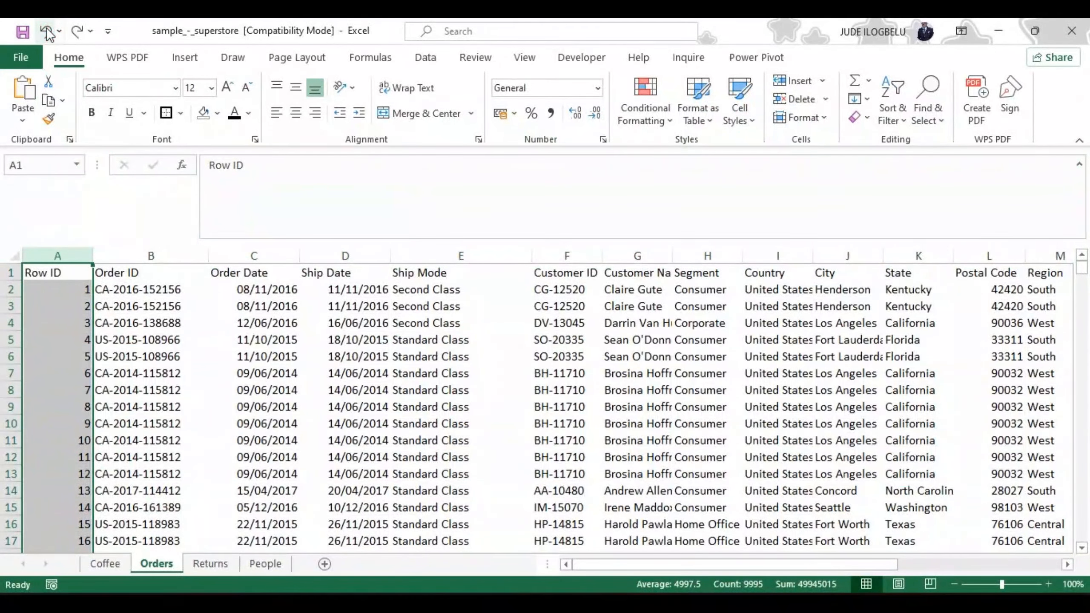
pyautogui.click(46, 31)
pyautogui.click(46, 32)
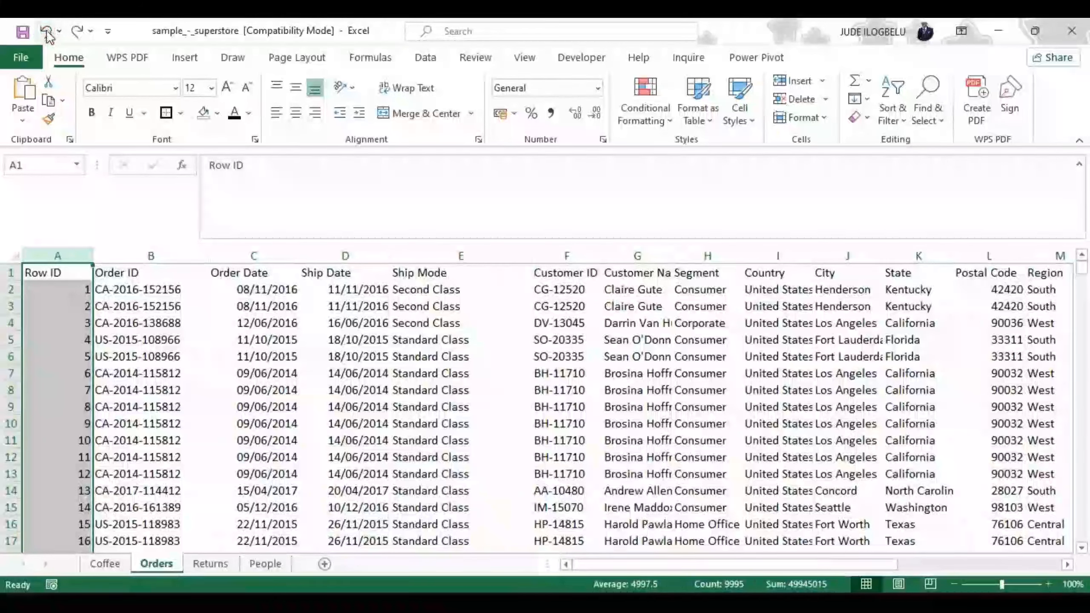
pyautogui.click(46, 30)
pyautogui.click(46, 31)
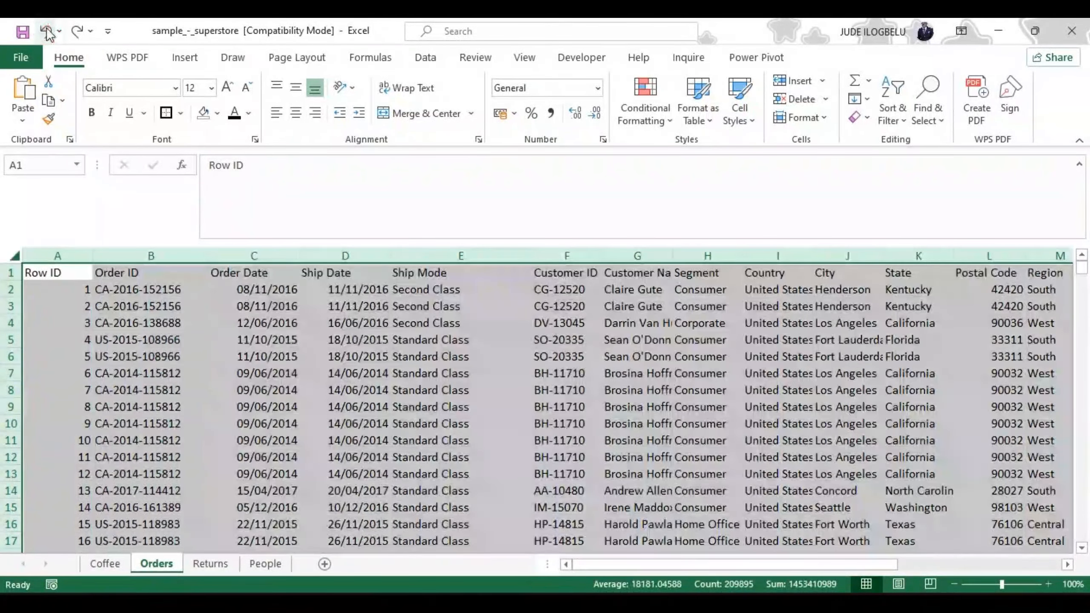
pyautogui.click(46, 32)
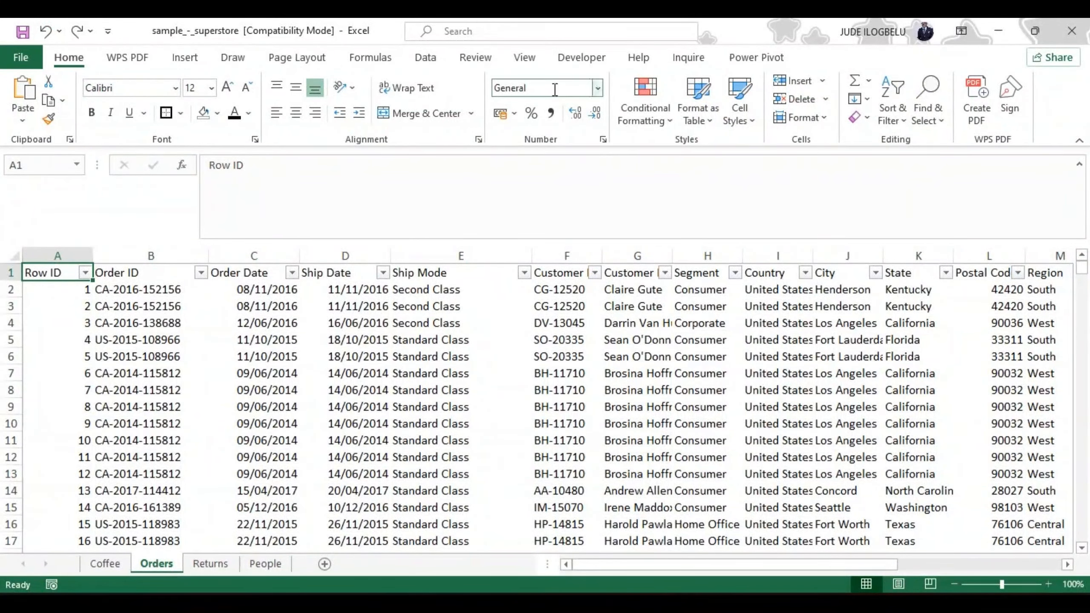
# Step: Show the gridlines on the Orders sheet again
pyautogui.click(525, 58)
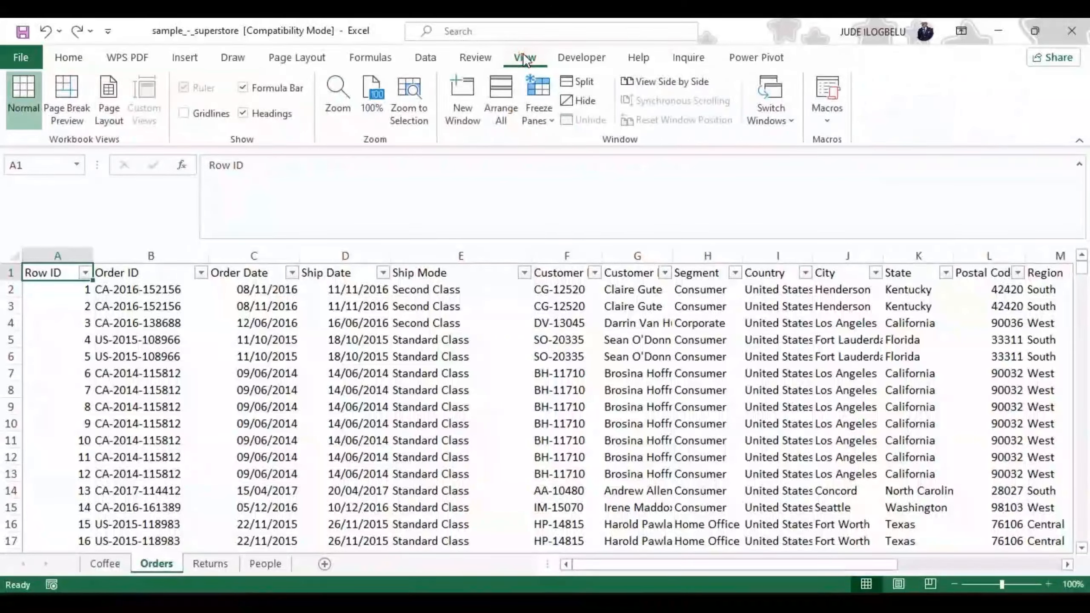
pyautogui.click(184, 114)
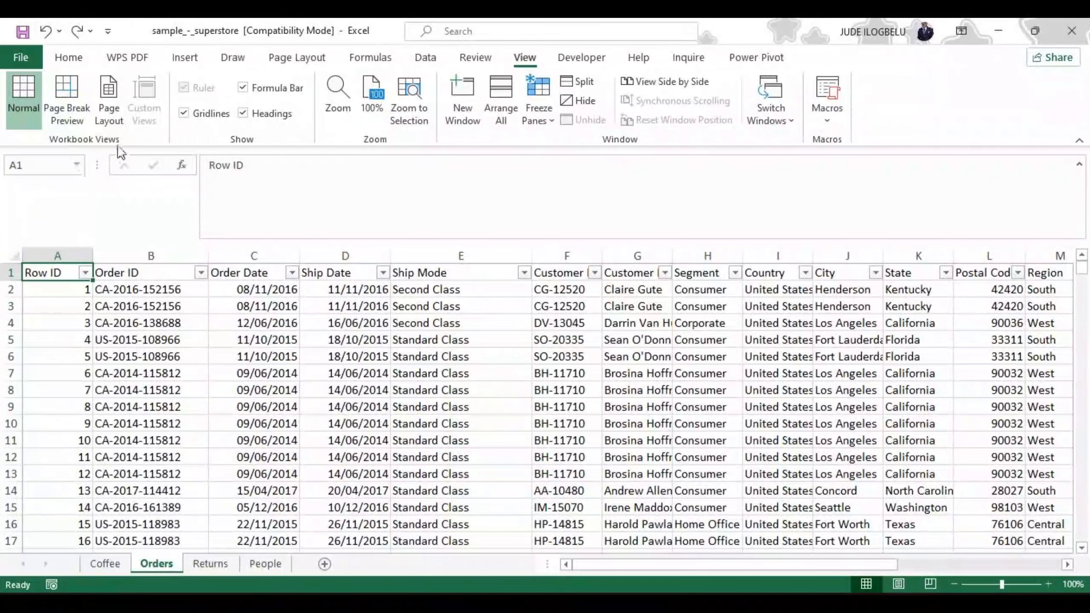
# Step: Open the full border settings for cell A1, examine the line styles, colors and presets, and close them without changes
pyautogui.click(70, 57)
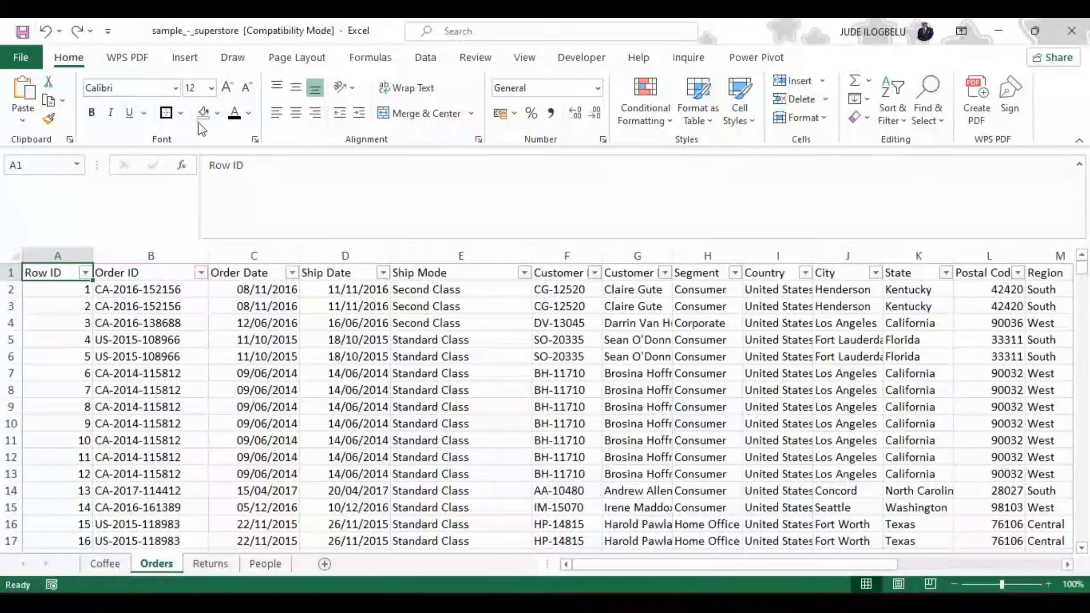
pyautogui.click(181, 112)
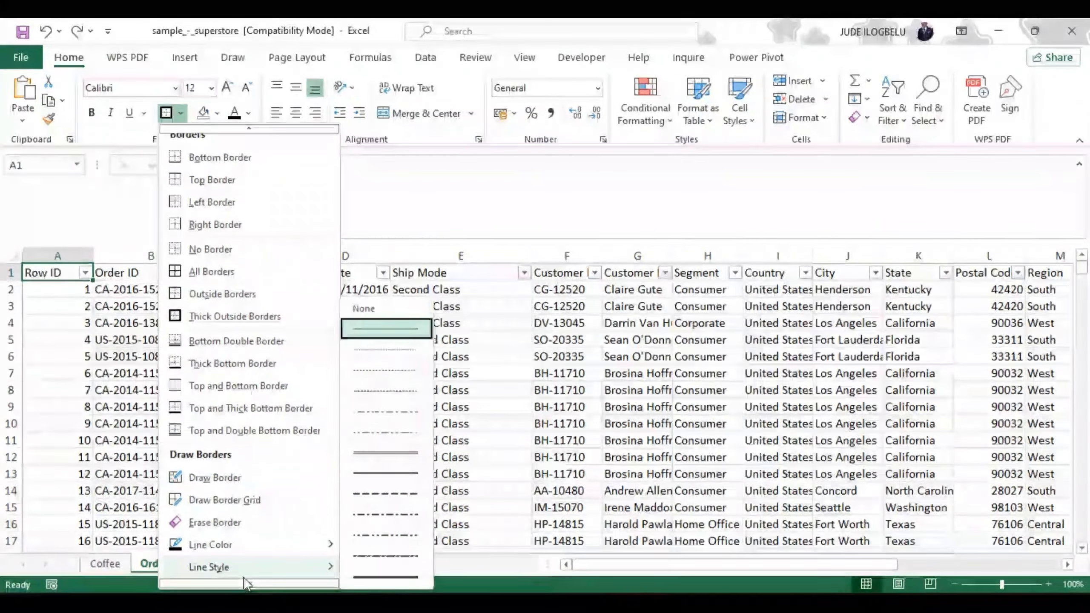
pyautogui.moveTo(248, 583)
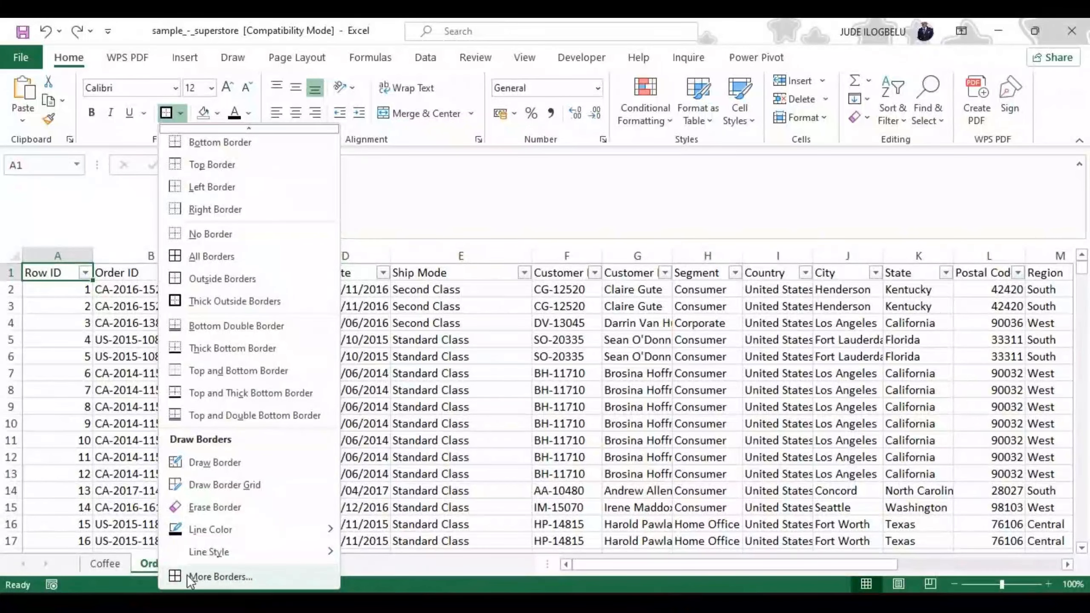
pyautogui.click(212, 573)
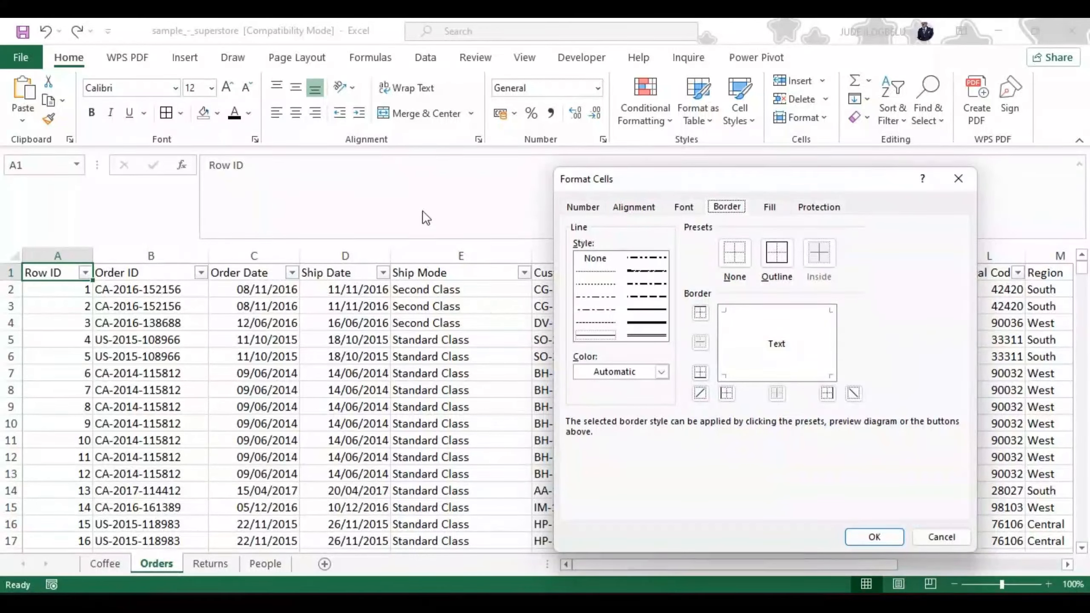
pyautogui.click(950, 182)
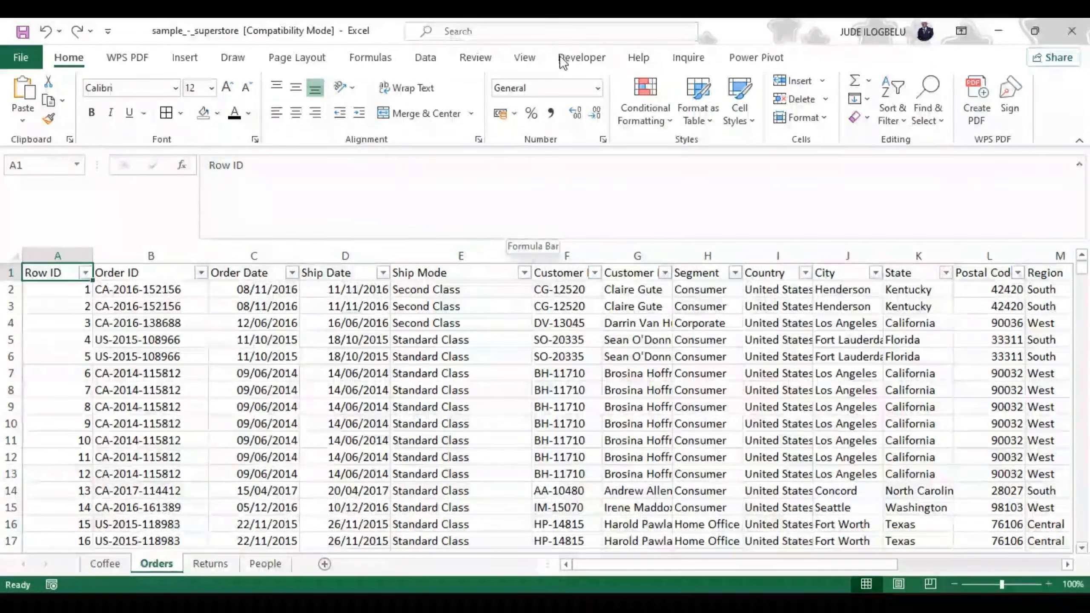
# Step: Hide the gridlines on the Orders sheet
pyautogui.click(527, 57)
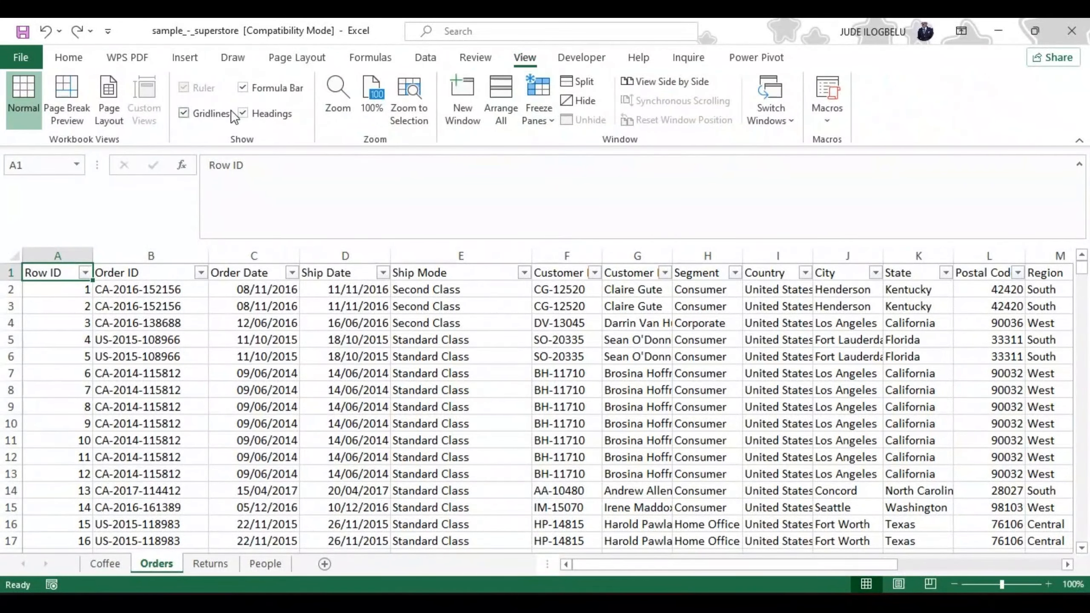
pyautogui.click(183, 113)
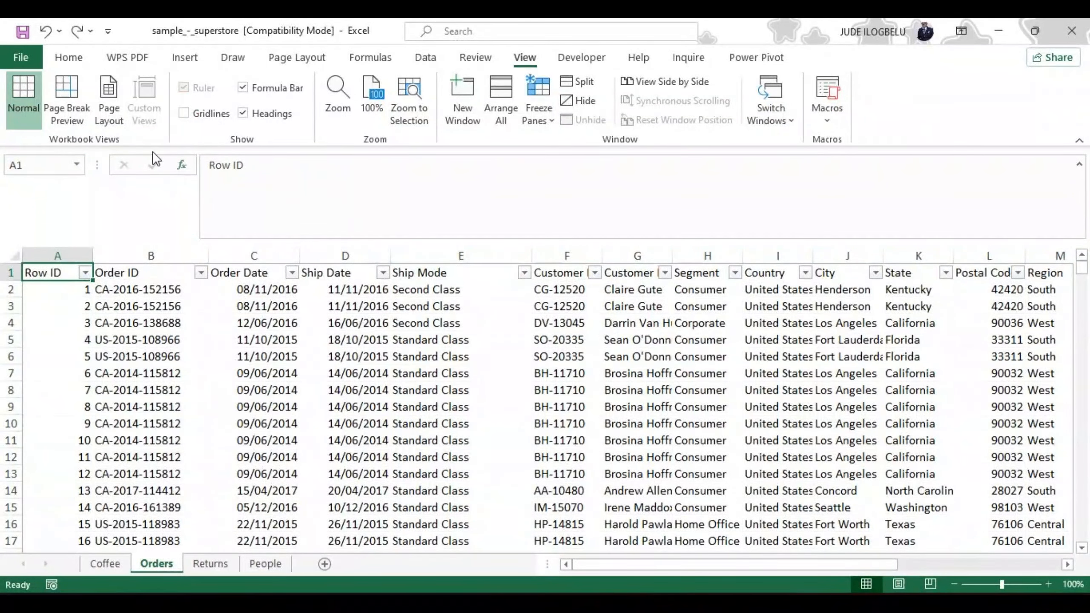
pyautogui.click(68, 57)
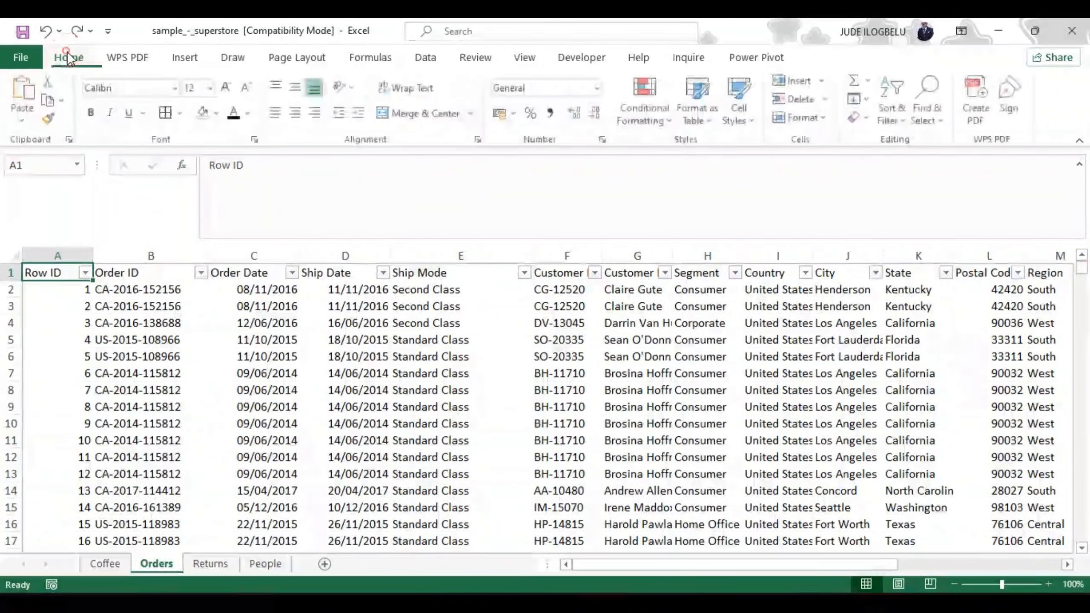
pyautogui.click(180, 112)
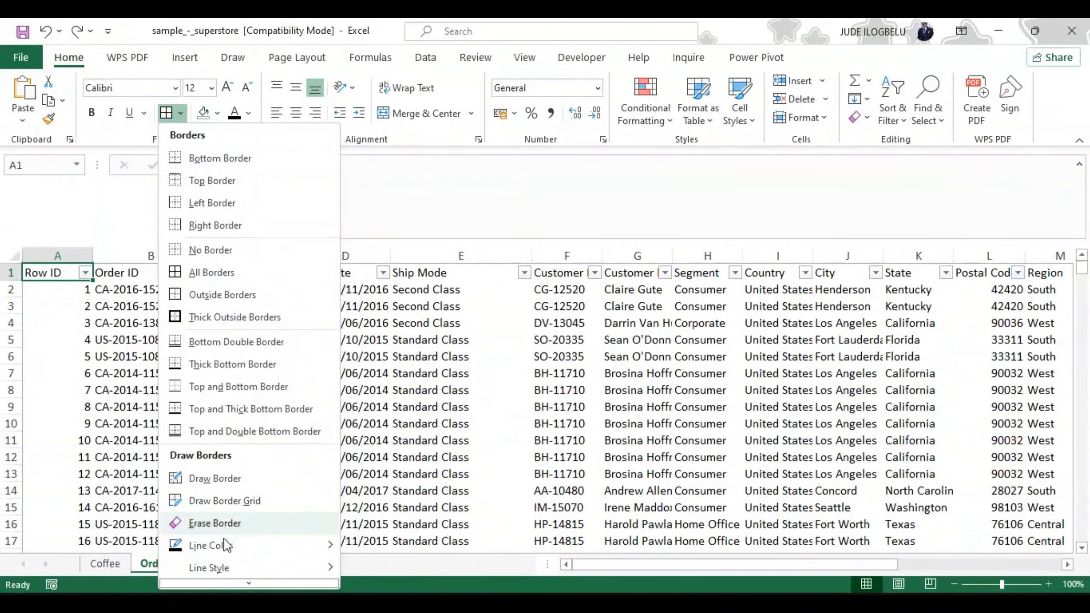
pyautogui.moveTo(250, 583)
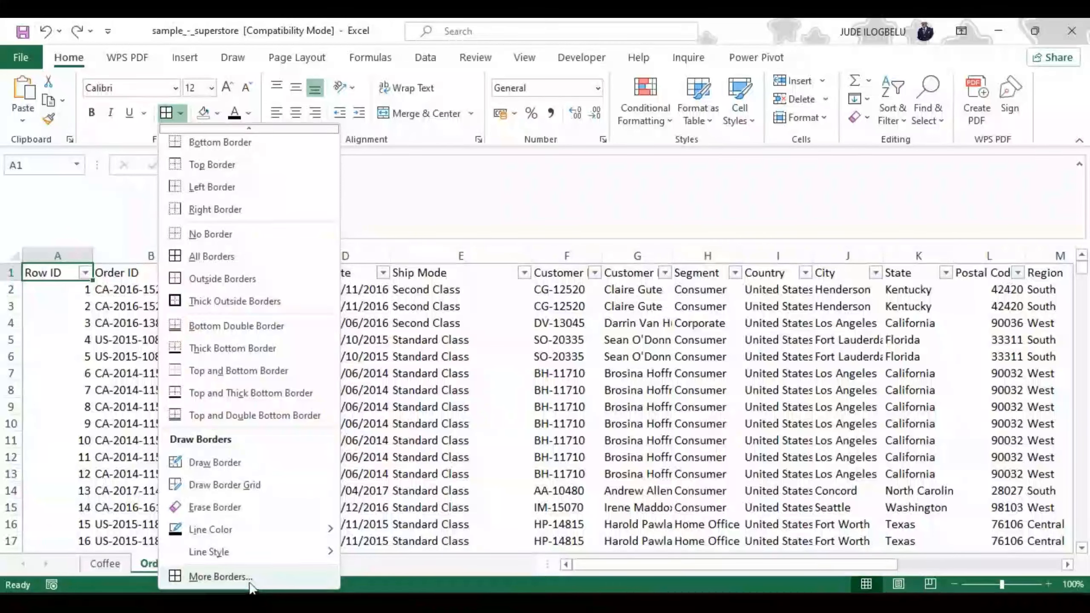
pyautogui.click(243, 577)
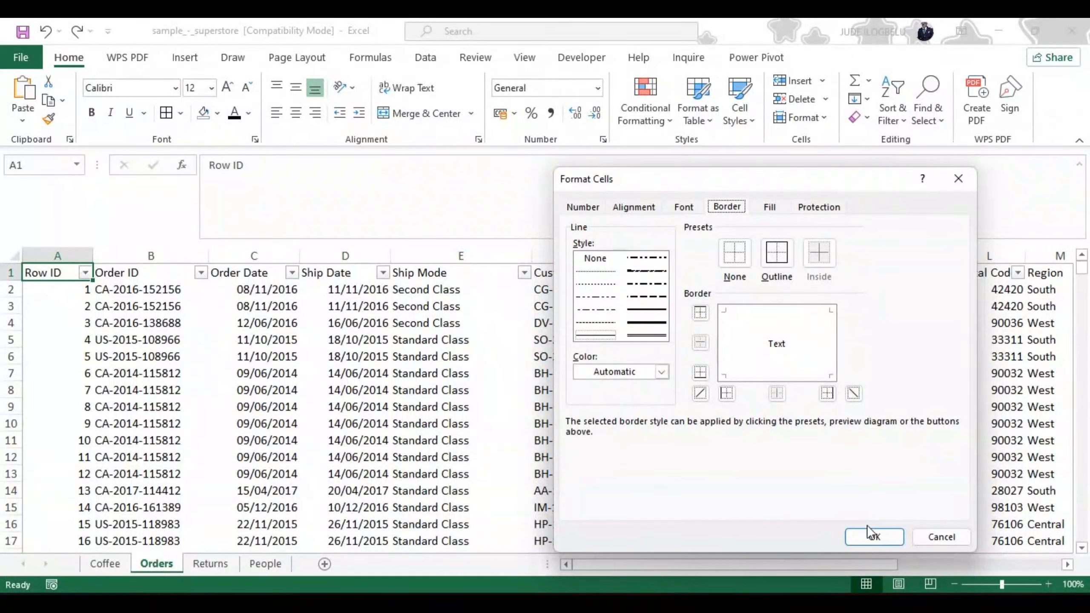
pyautogui.click(957, 179)
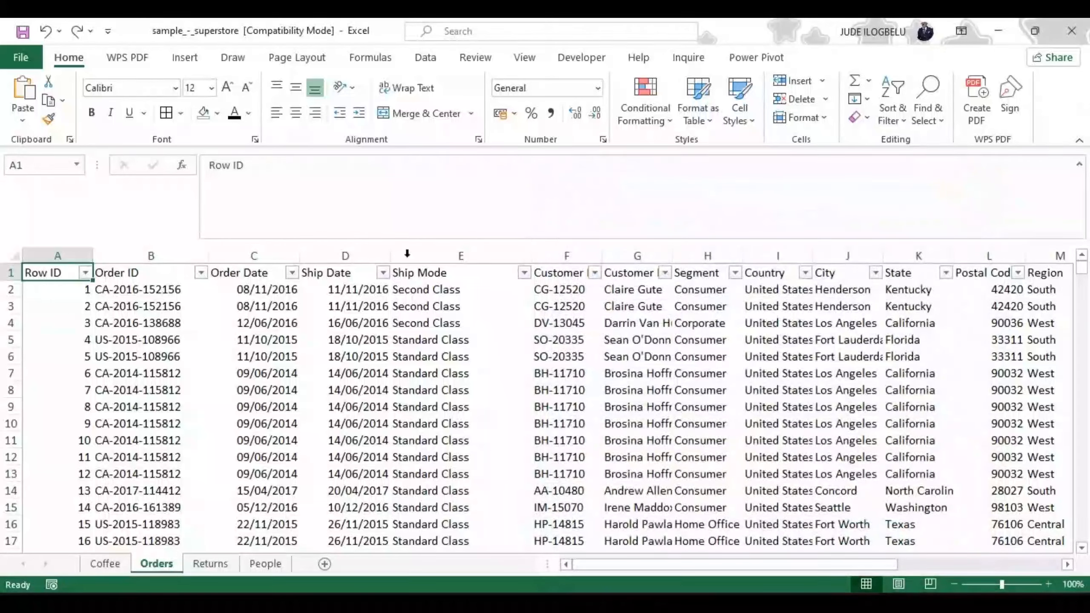
# Step: Open the full border settings for the entire Orders sheet and set the inside borders to the hairline style listed below None
pyautogui.click(16, 258)
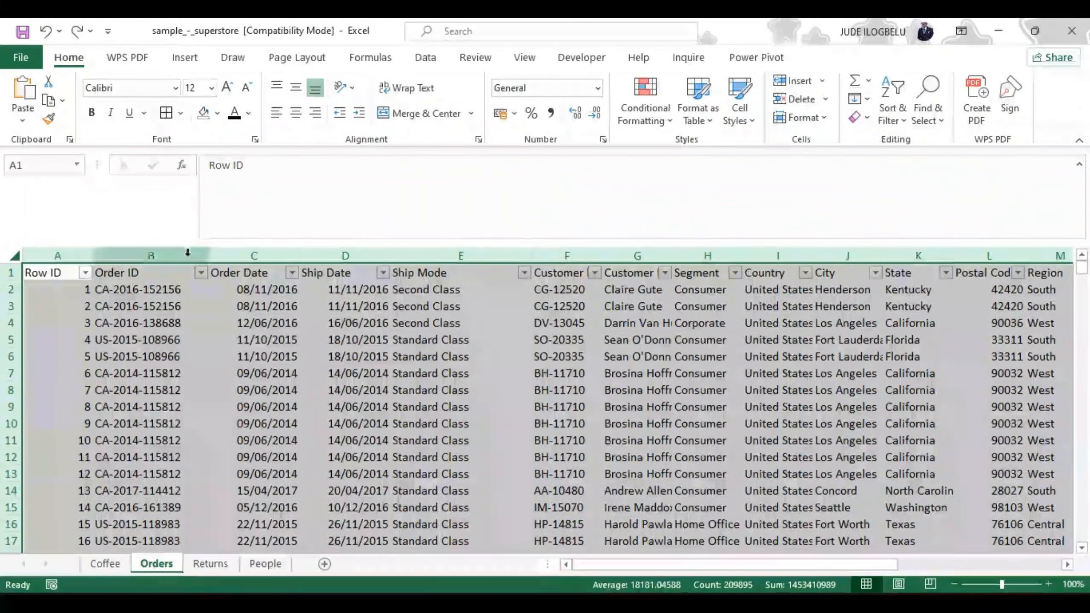
pyautogui.click(181, 114)
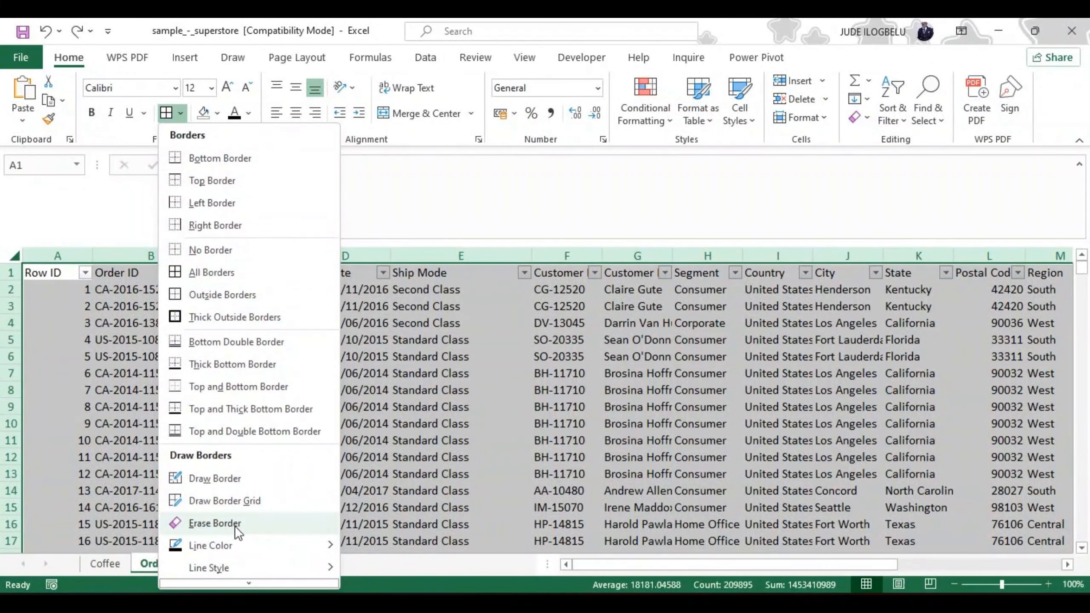
pyautogui.click(247, 581)
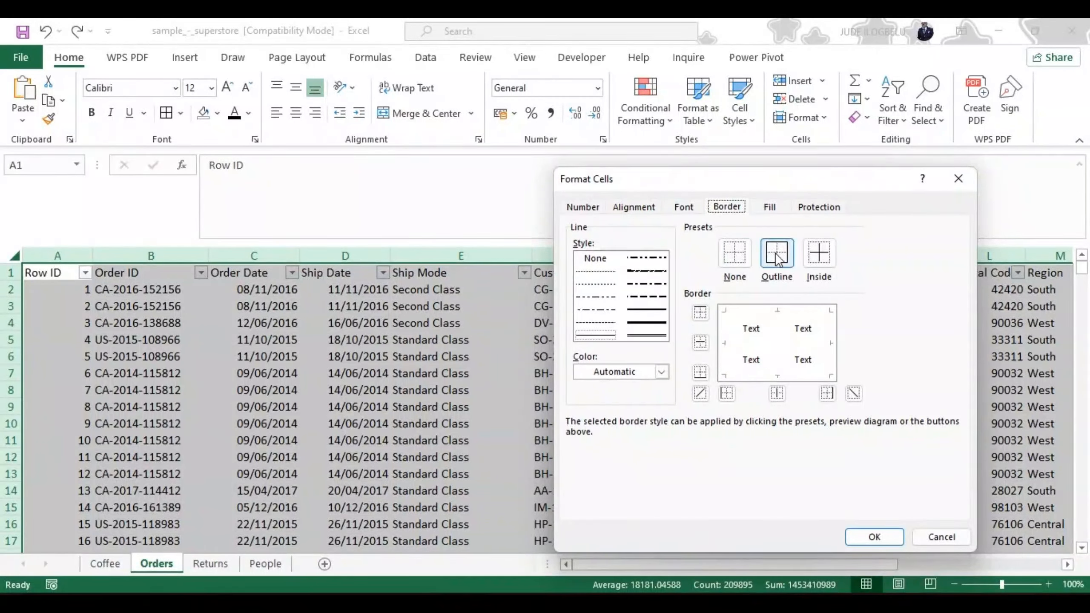
pyautogui.click(819, 252)
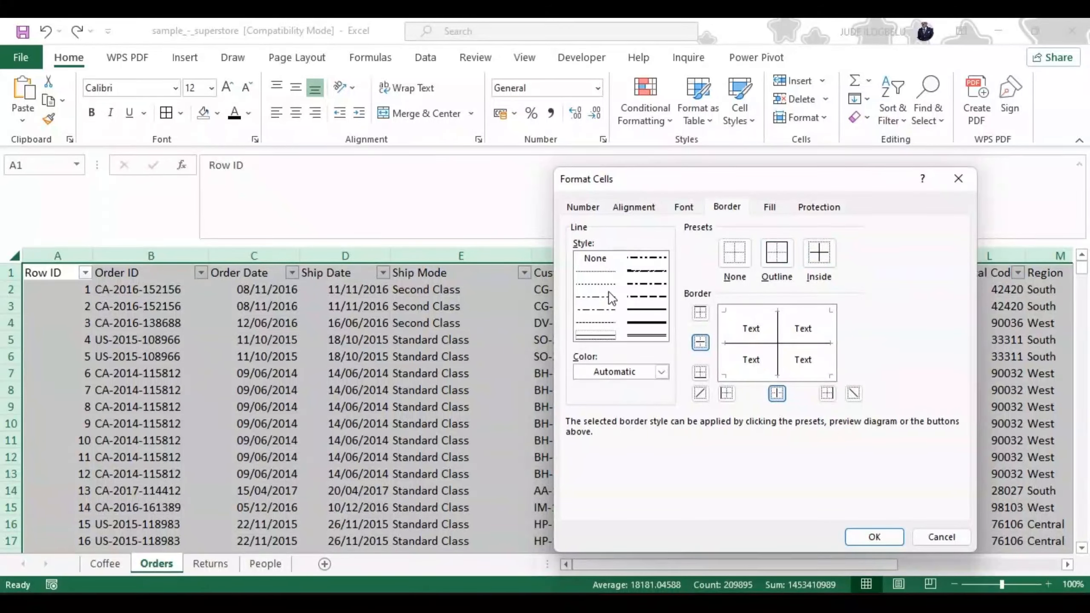
pyautogui.click(597, 271)
pyautogui.click(817, 254)
# Step: Try the medium dash-dot line style on the inside borders, and return them to the hairline style
pyautogui.click(647, 282)
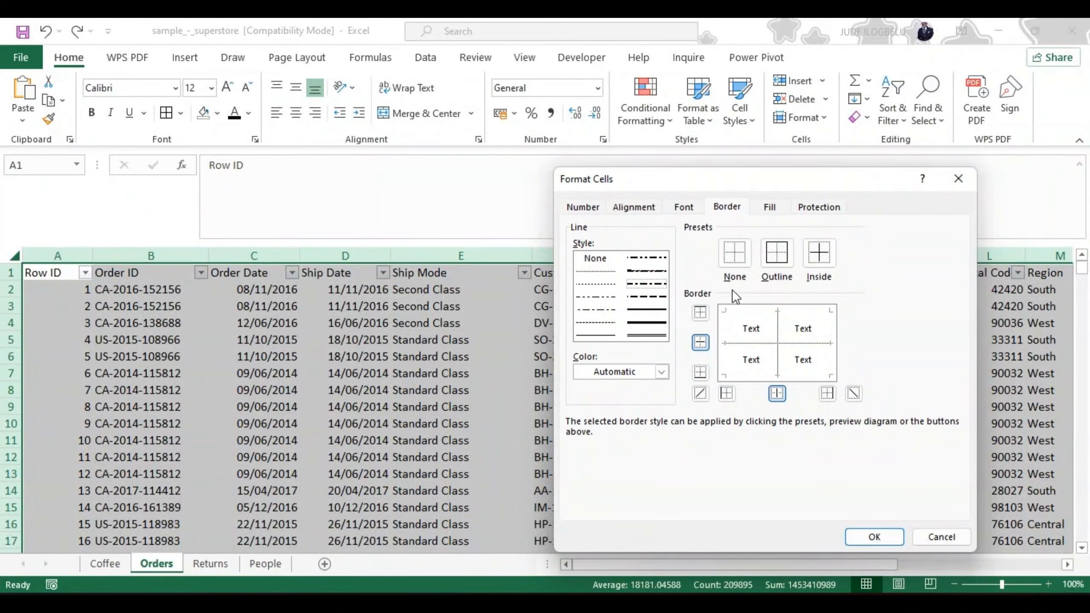
pyautogui.click(811, 253)
pyautogui.click(592, 270)
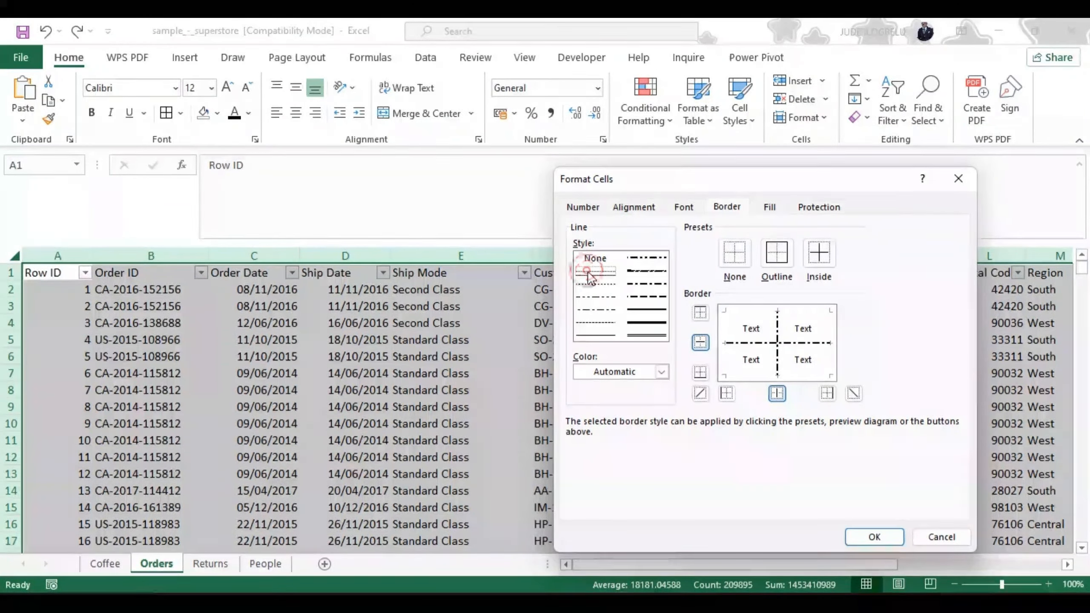
pyautogui.click(814, 259)
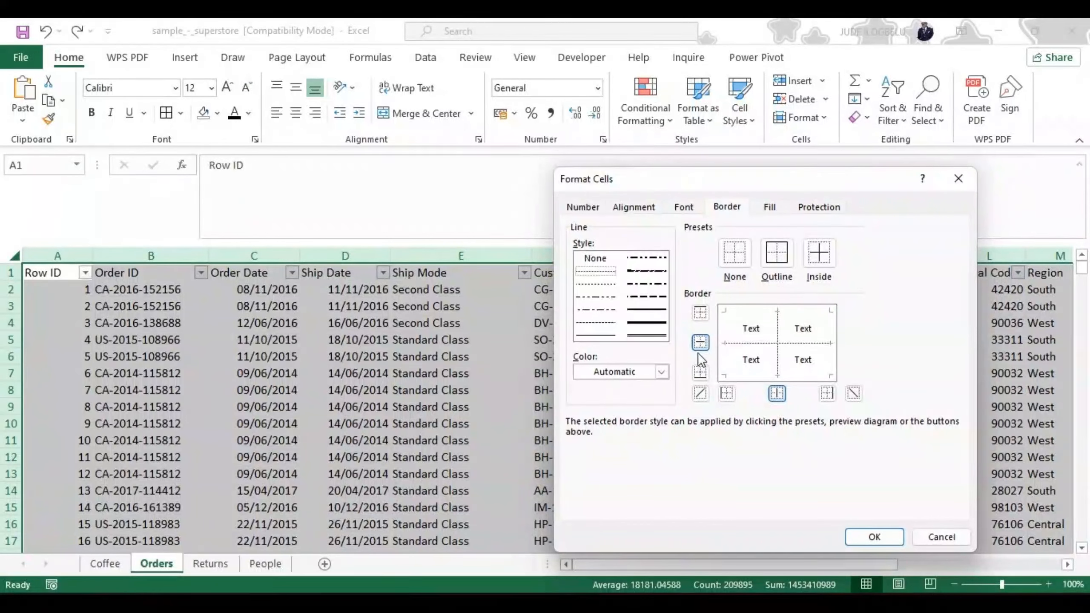
# Step: Set the border line color to the lightest olive green theme shade
pyautogui.click(661, 371)
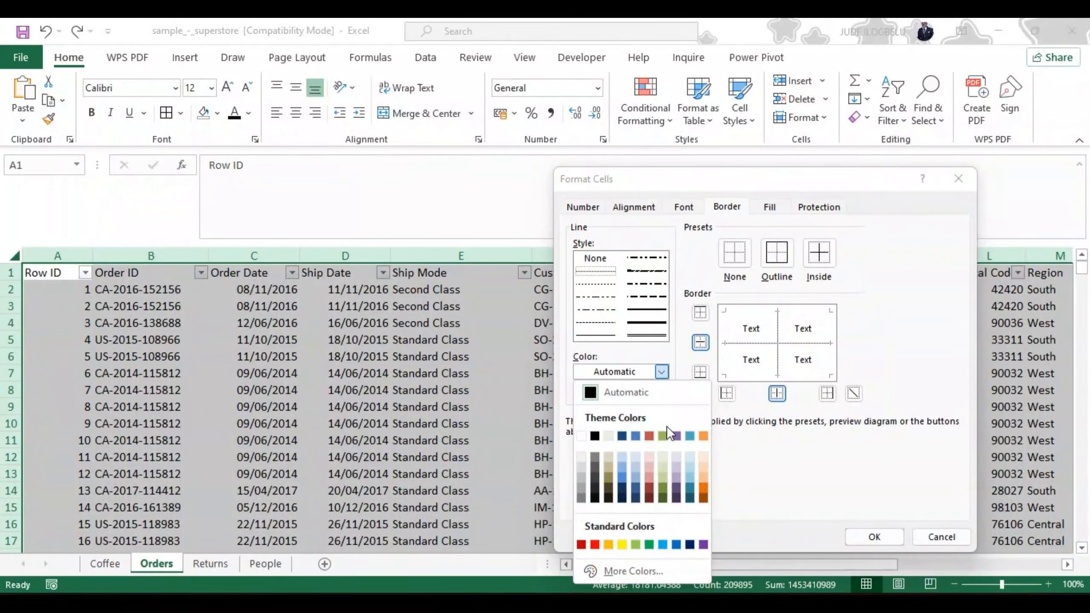
pyautogui.click(662, 457)
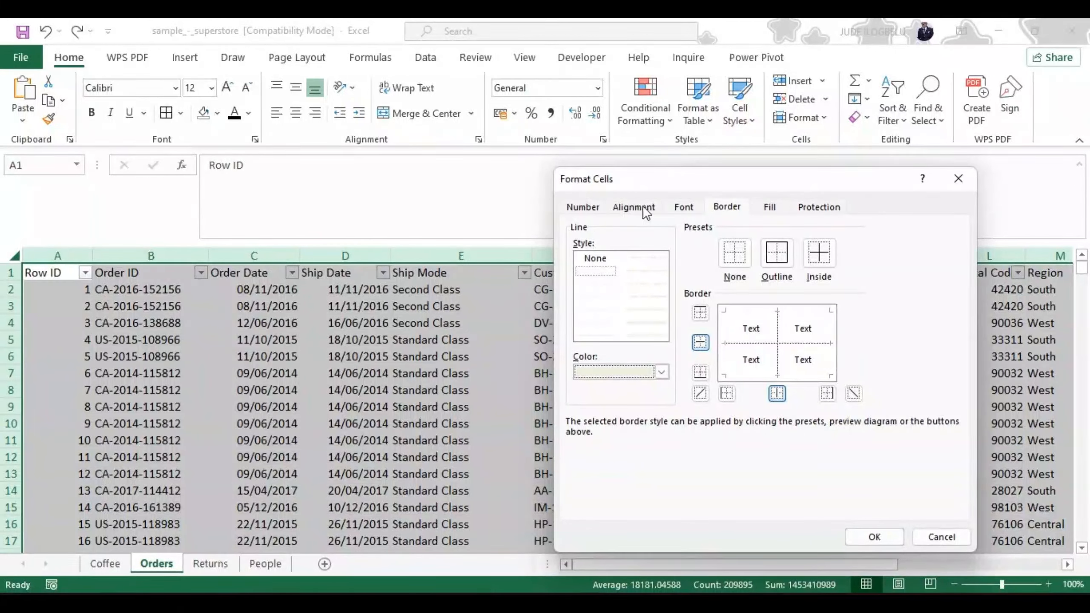
# Step: Try the Segoe UI font at size 11 for the whole sheet, and reset it to the normal font
pyautogui.click(684, 207)
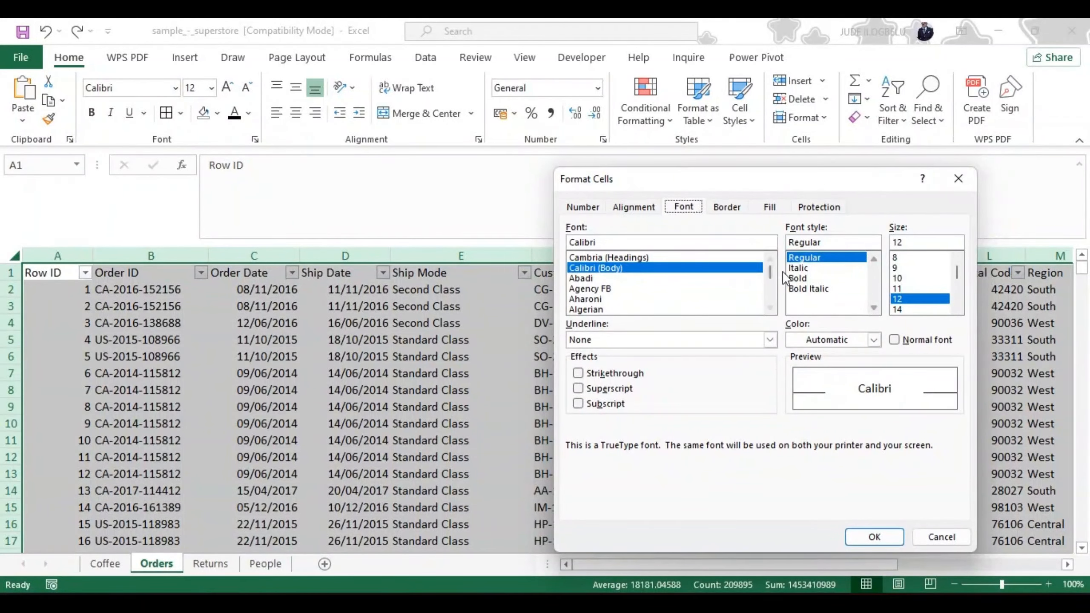
pyautogui.moveTo(768, 271); pyautogui.dragTo(770, 289)
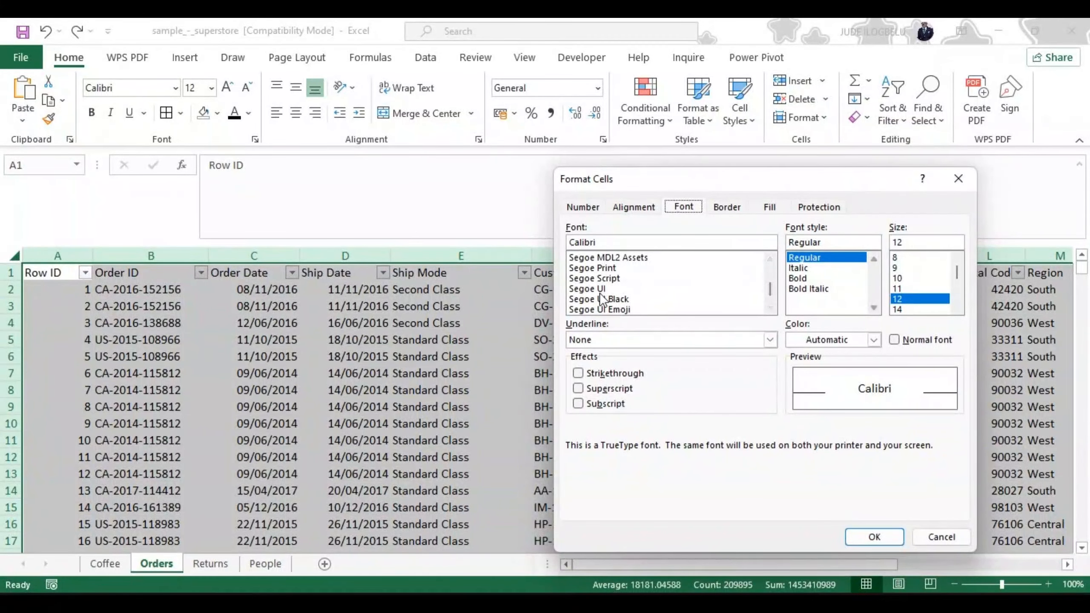
pyautogui.click(583, 289)
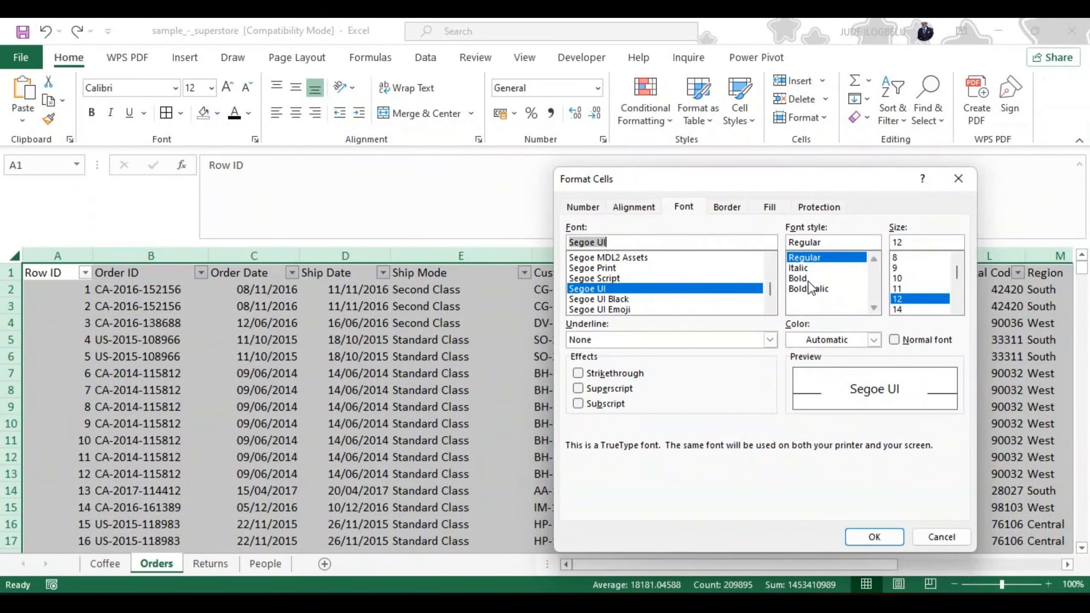
pyautogui.click(899, 289)
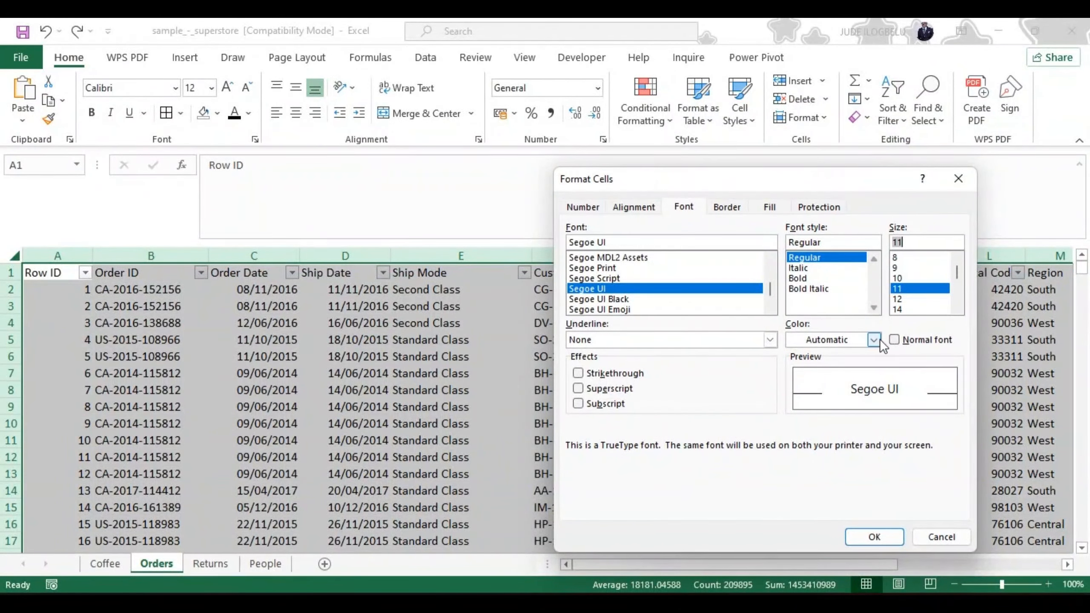
pyautogui.click(895, 340)
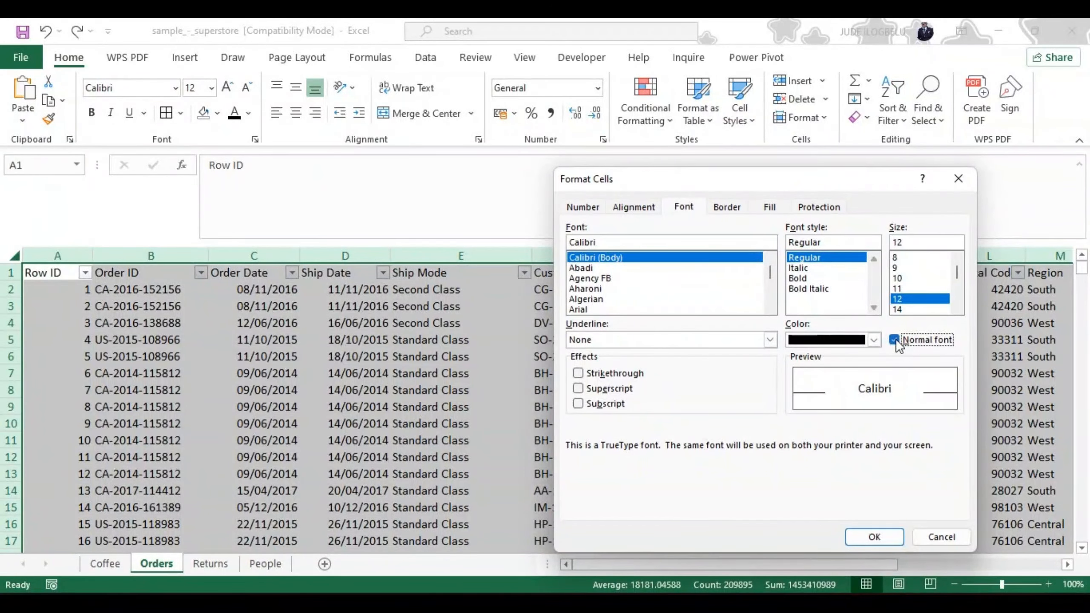
# Step: Set the font size to 11 and the font color to the lightest olive green theme shade
pyautogui.click(900, 288)
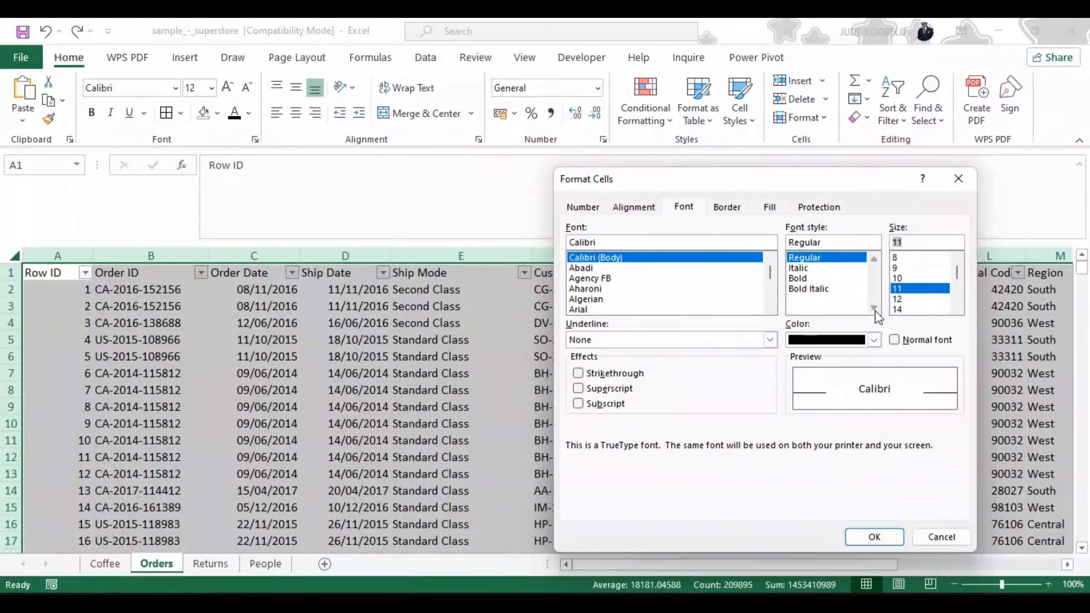
pyautogui.click(873, 340)
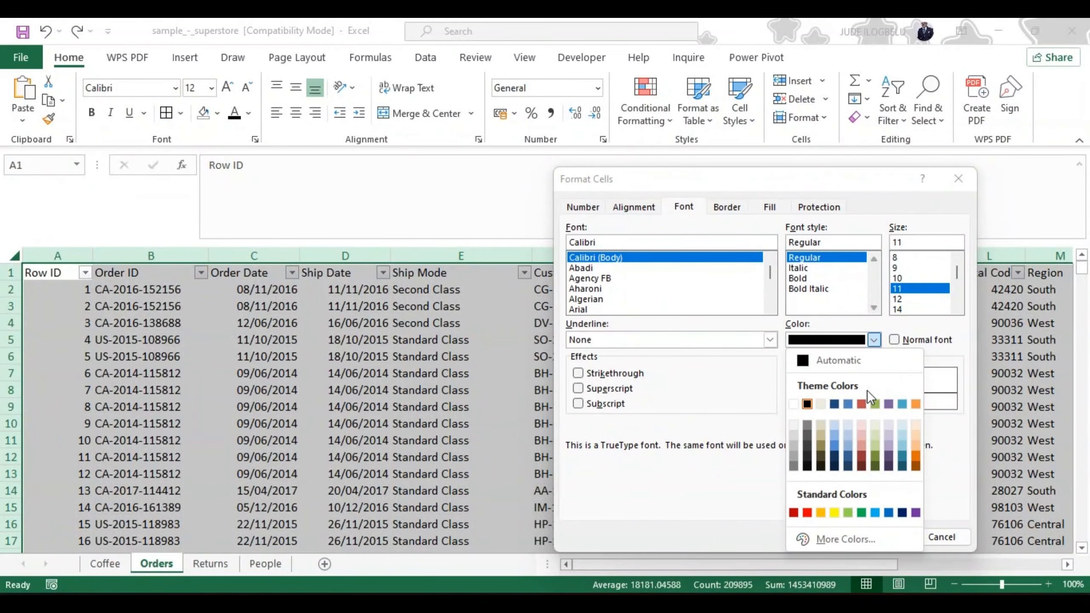
pyautogui.click(874, 424)
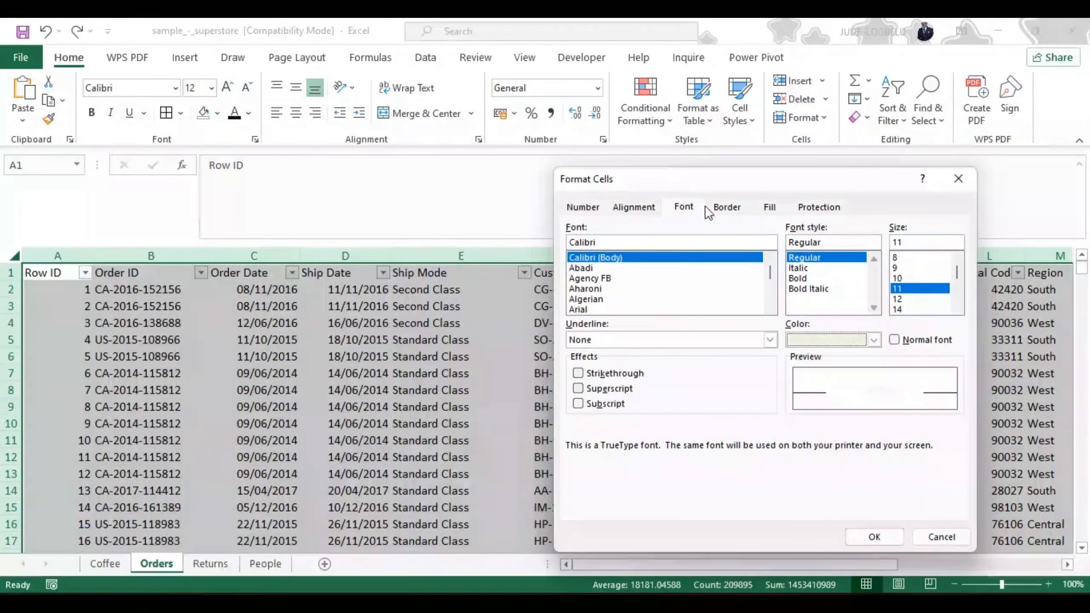
# Step: Set the background fill to the lightest olive green theme shade and apply the cell formatting to the entire Orders sheet
pyautogui.click(729, 208)
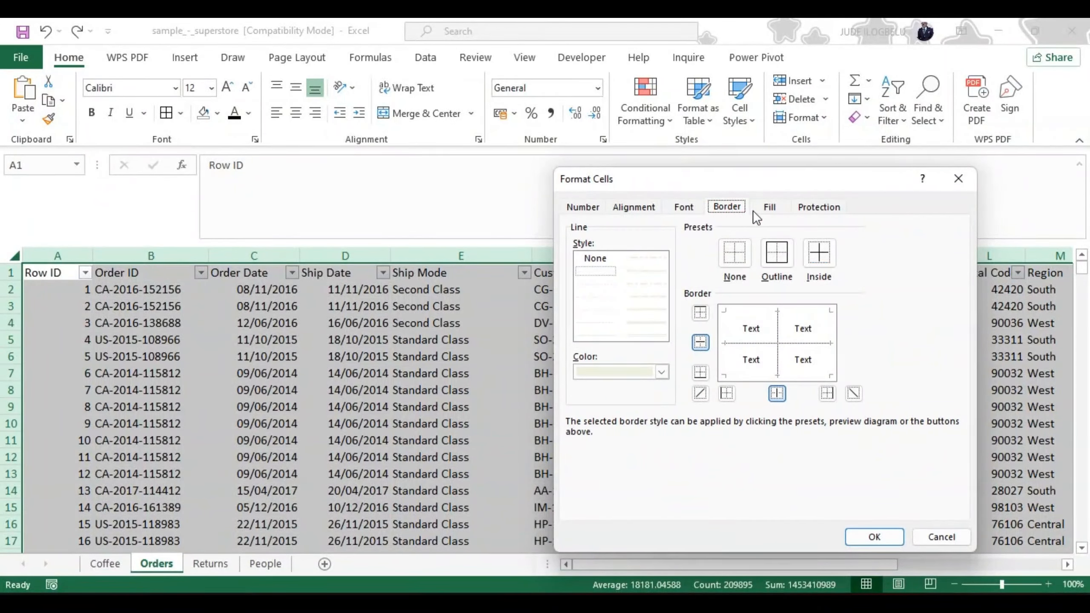
pyautogui.click(771, 205)
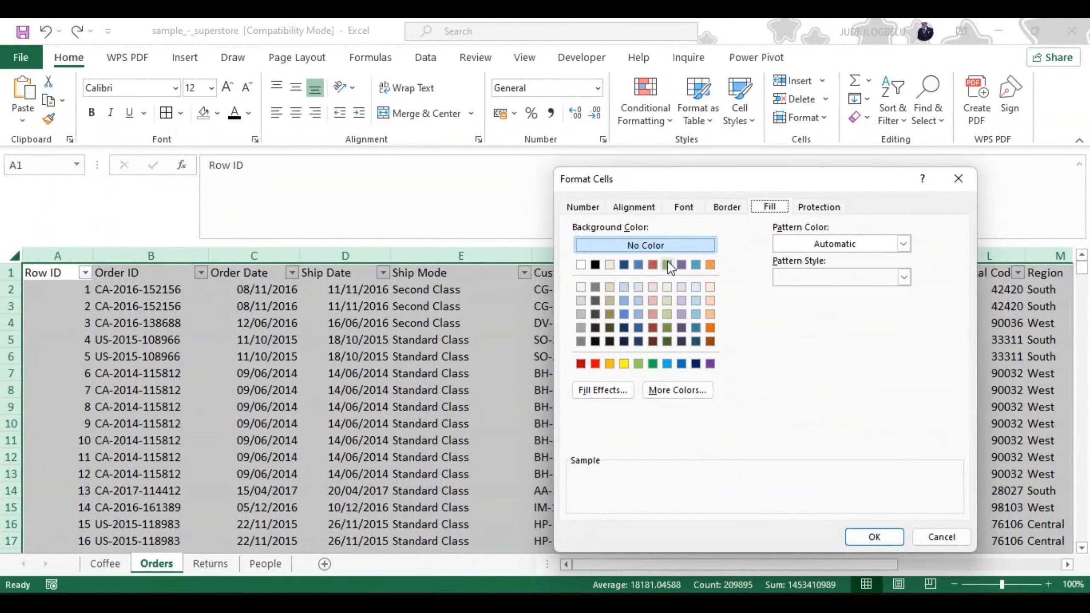
pyautogui.click(666, 287)
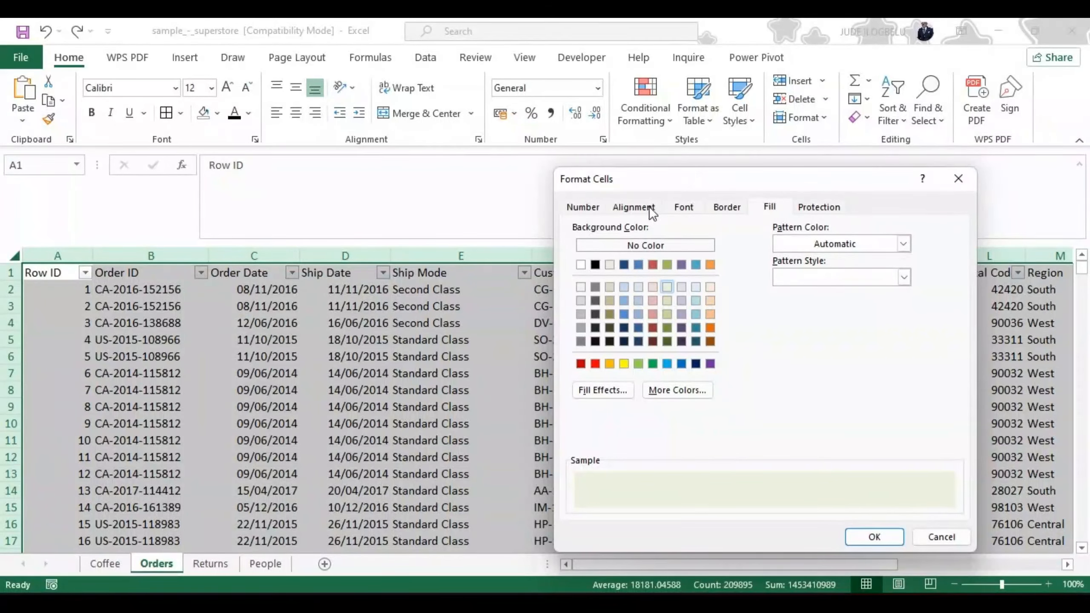
pyautogui.click(866, 534)
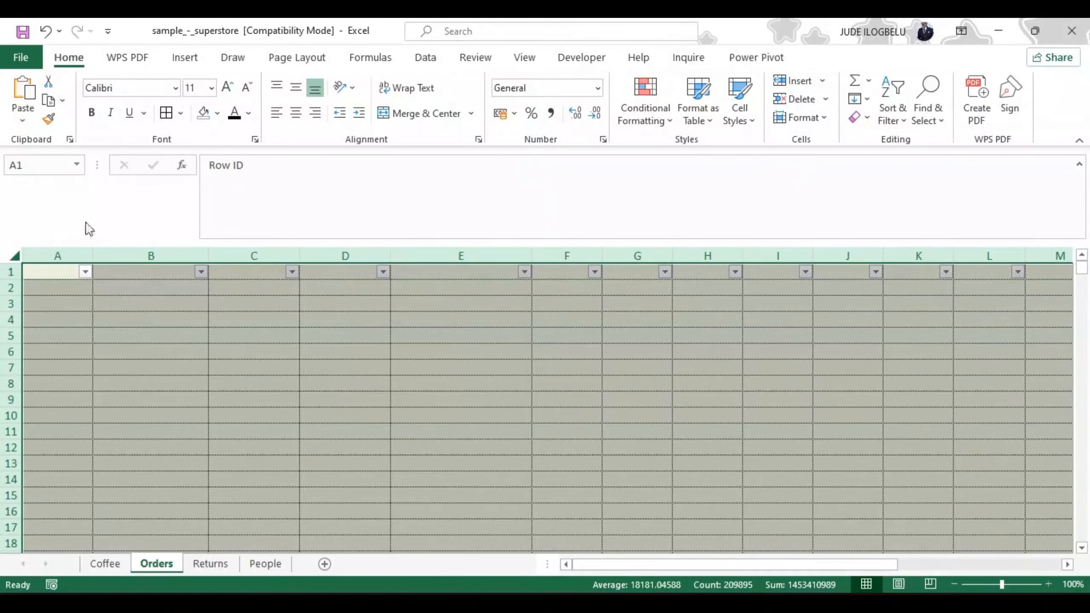
# Step: Try setting the border line color of the entire Orders sheet to Automatic
pyautogui.click(14, 257)
pyautogui.click(15, 256)
pyautogui.click(181, 113)
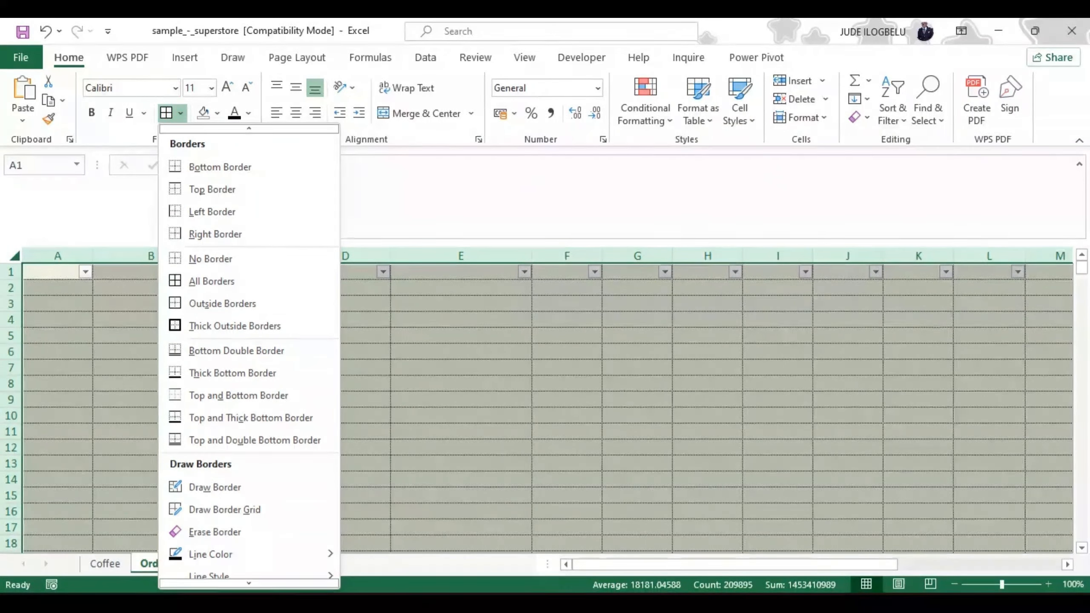
pyautogui.click(249, 576)
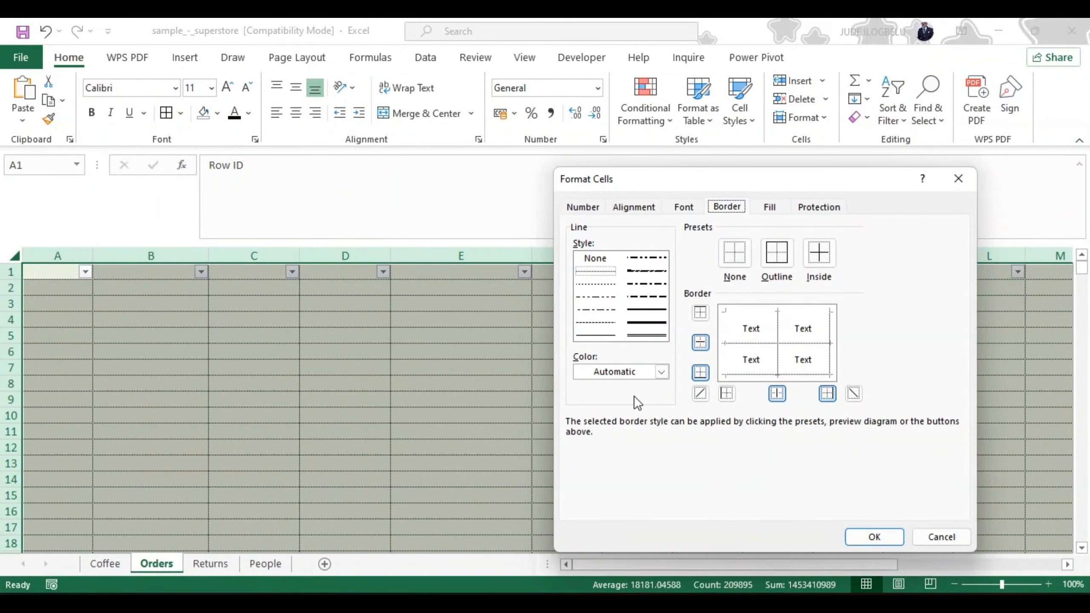
pyautogui.click(661, 372)
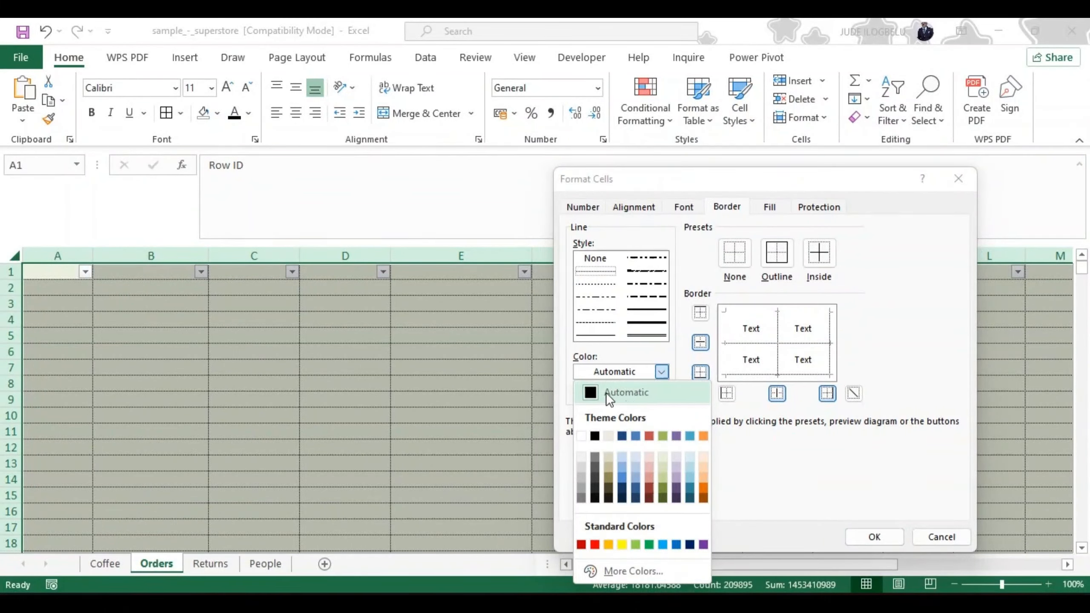
pyautogui.click(591, 391)
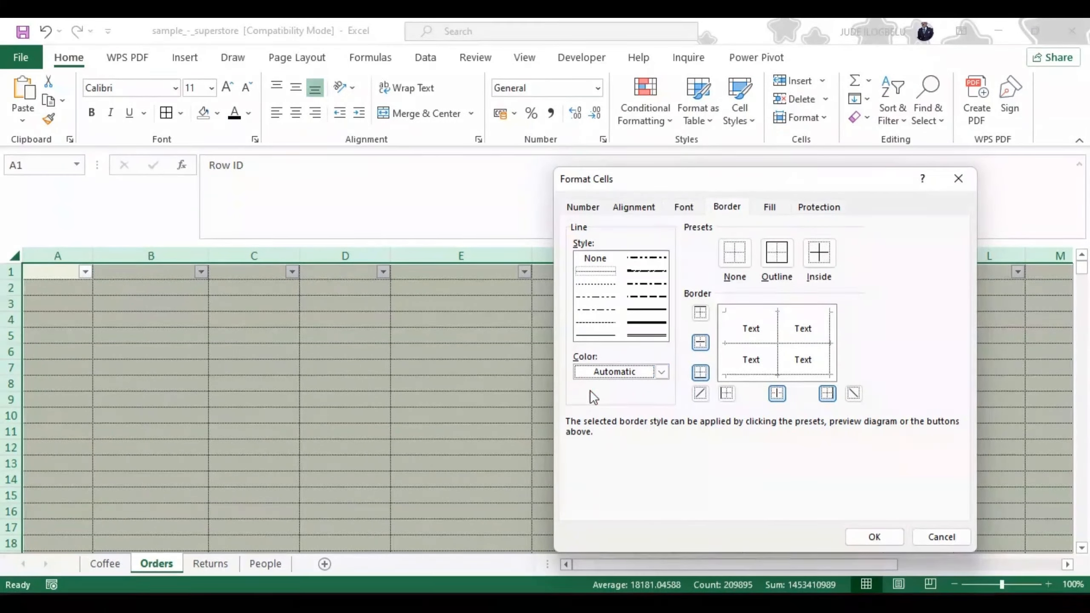
pyautogui.click(879, 535)
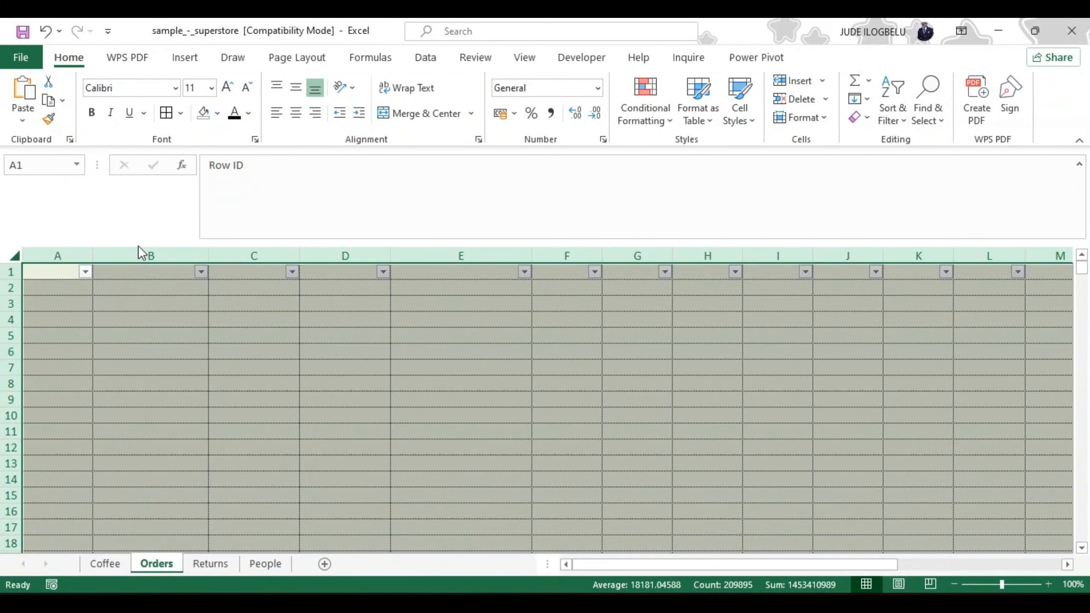
# Step: Undo the last formatting changes on the Orders sheet and apply a top border to the selected cells
pyautogui.click(46, 32)
pyautogui.click(46, 32)
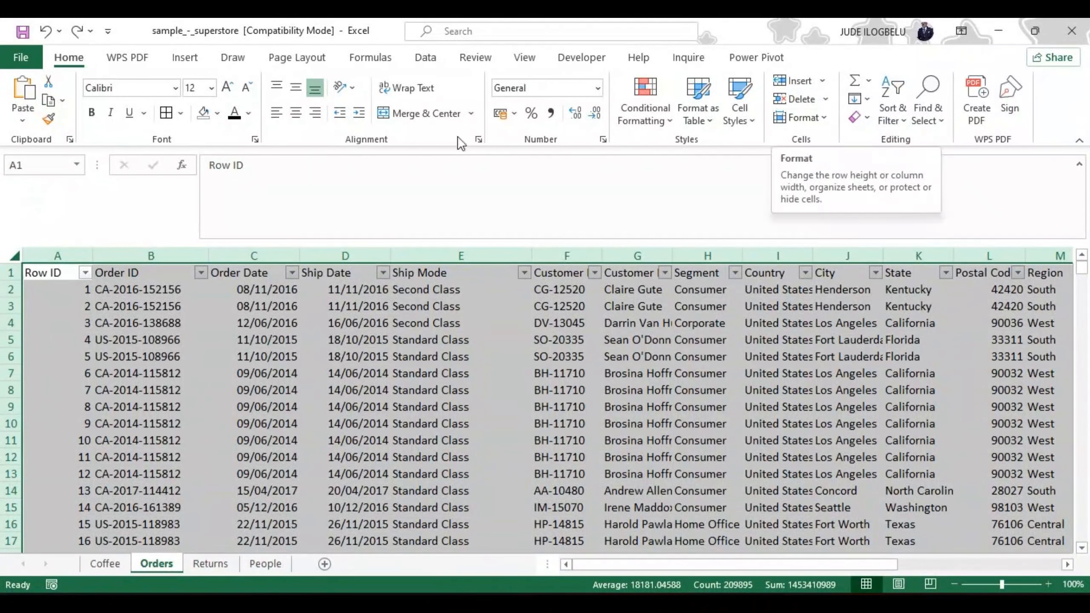
pyautogui.click(180, 114)
pyautogui.click(184, 158)
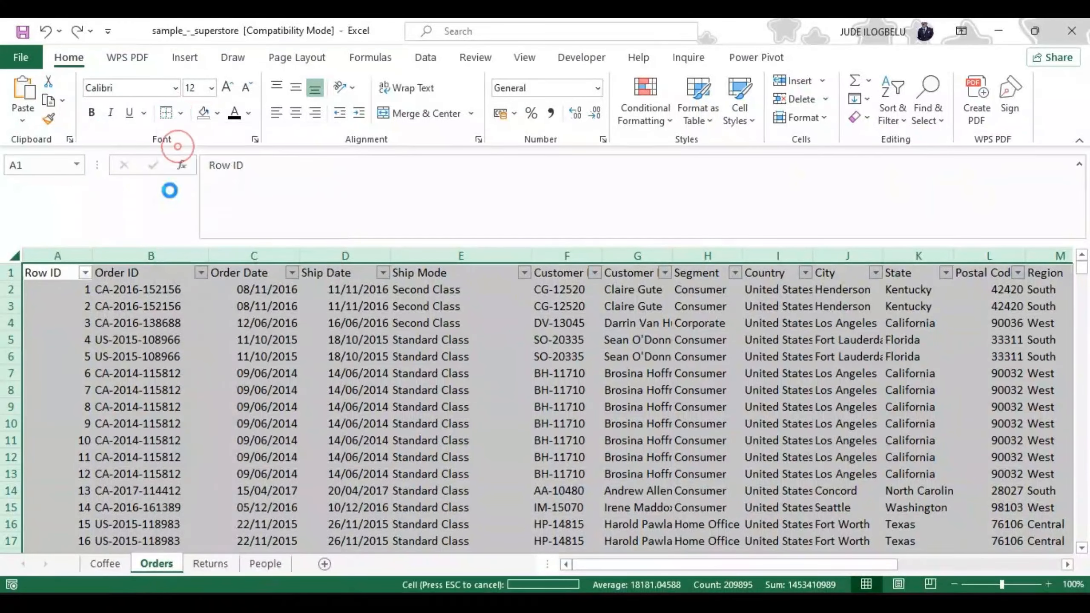
# Step: Choose the finest dotted (hairline) border style and add inside borders for the whole Orders sheet
pyautogui.click(181, 113)
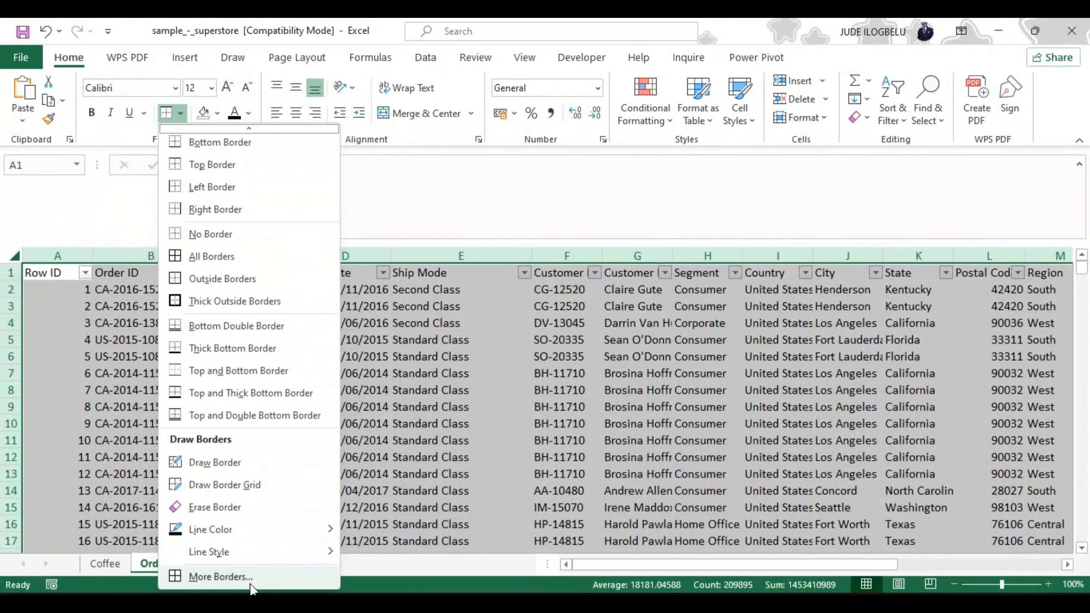
pyautogui.click(251, 583)
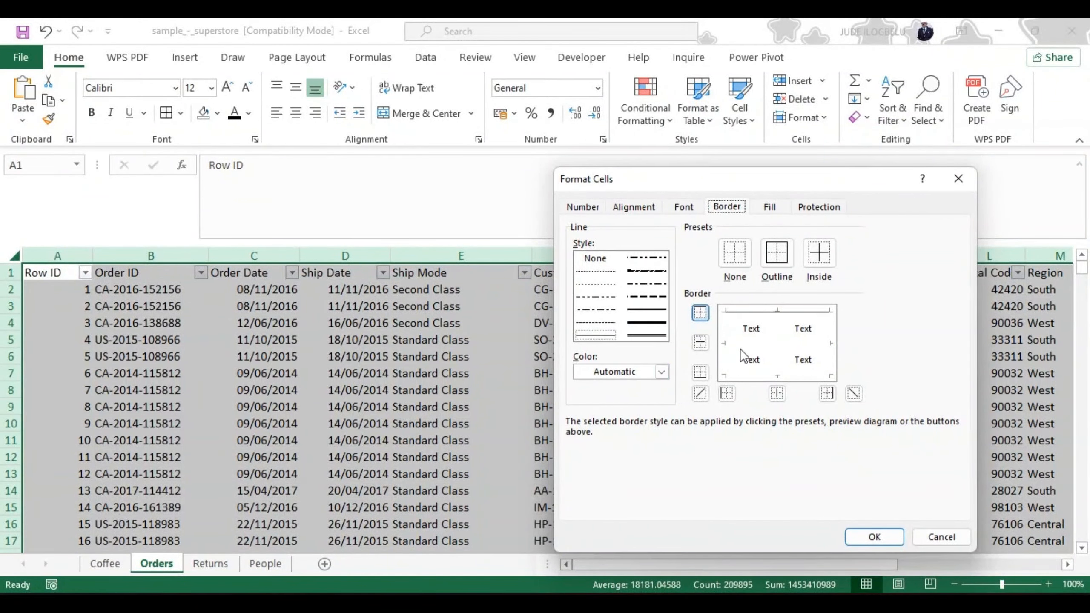
pyautogui.click(599, 269)
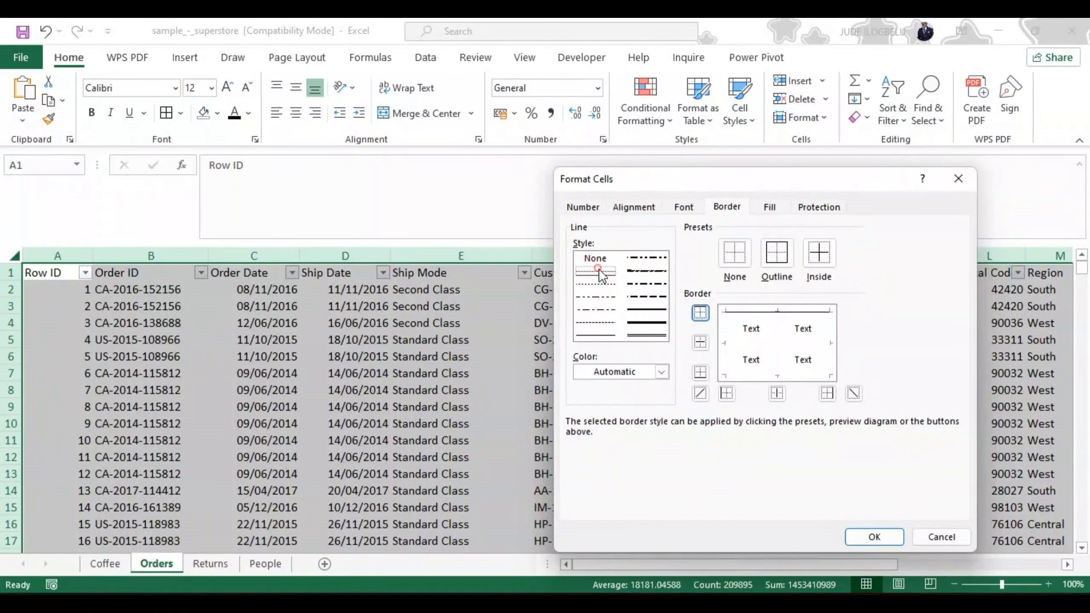
pyautogui.click(821, 255)
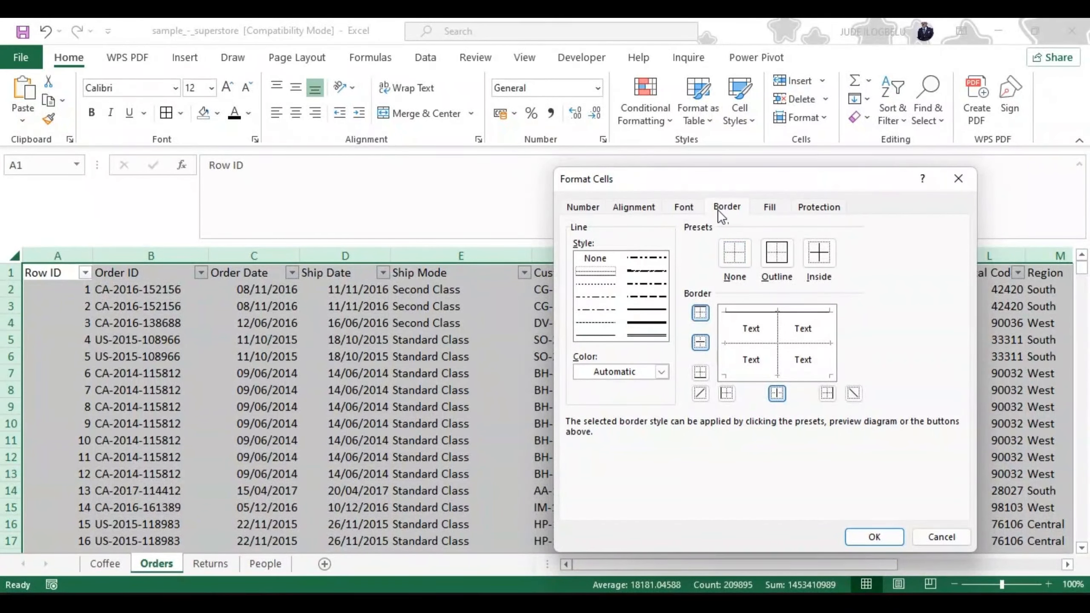
# Step: Set the background fill to the lightest olive green theme shade and the font size to 11, and apply the cell formatting
pyautogui.click(770, 207)
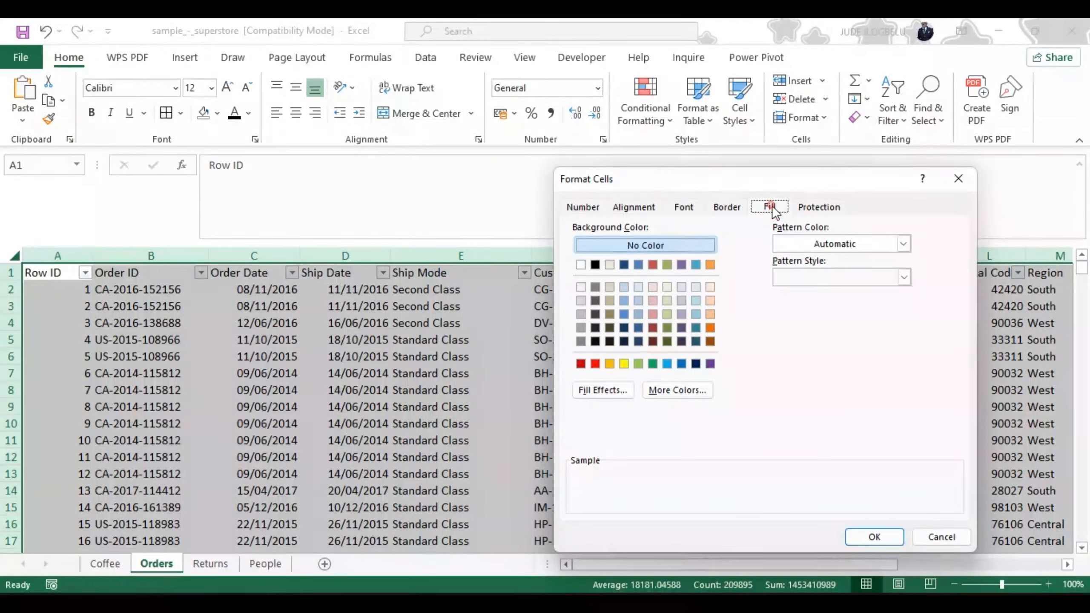
pyautogui.click(668, 287)
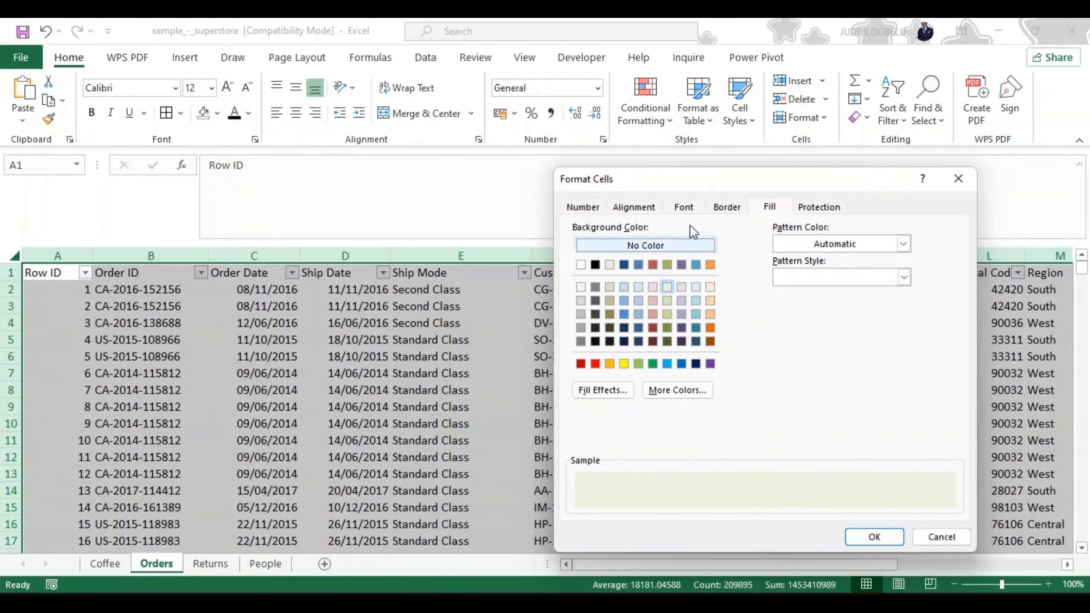
pyautogui.click(687, 205)
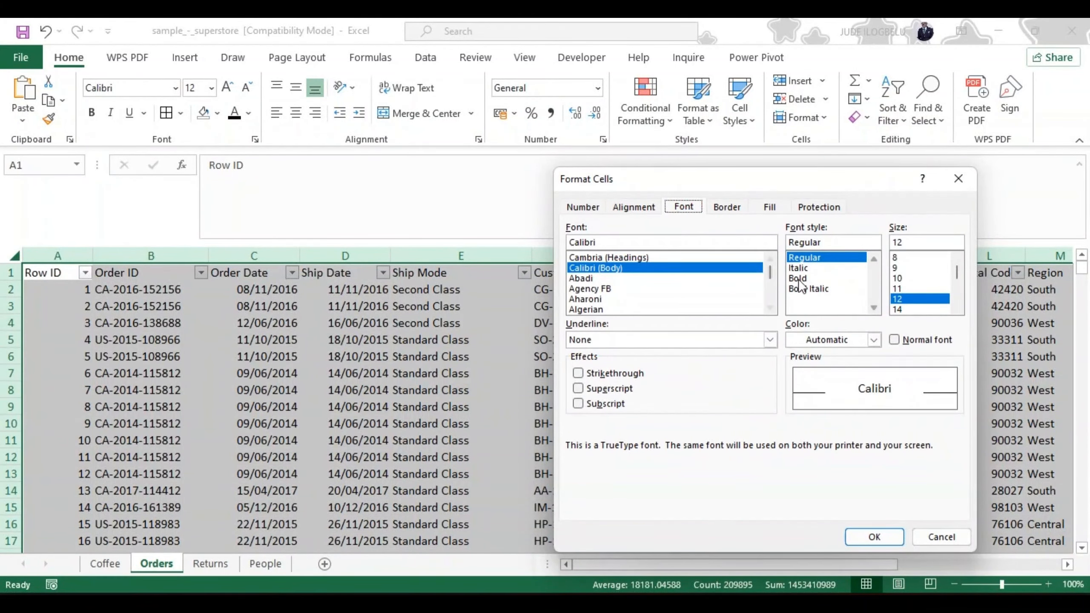
pyautogui.click(896, 288)
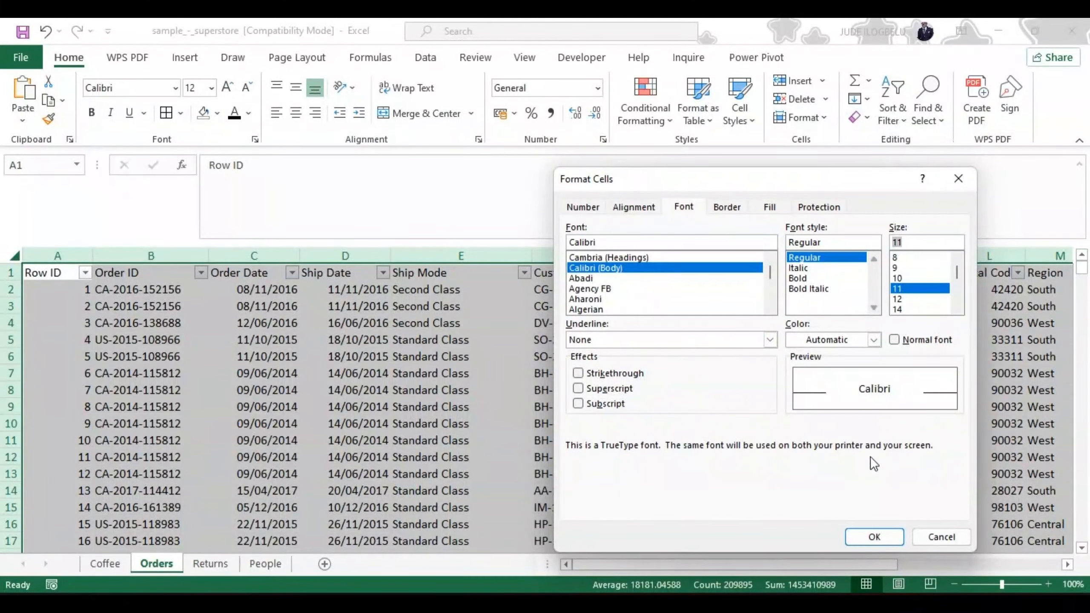
pyautogui.click(875, 538)
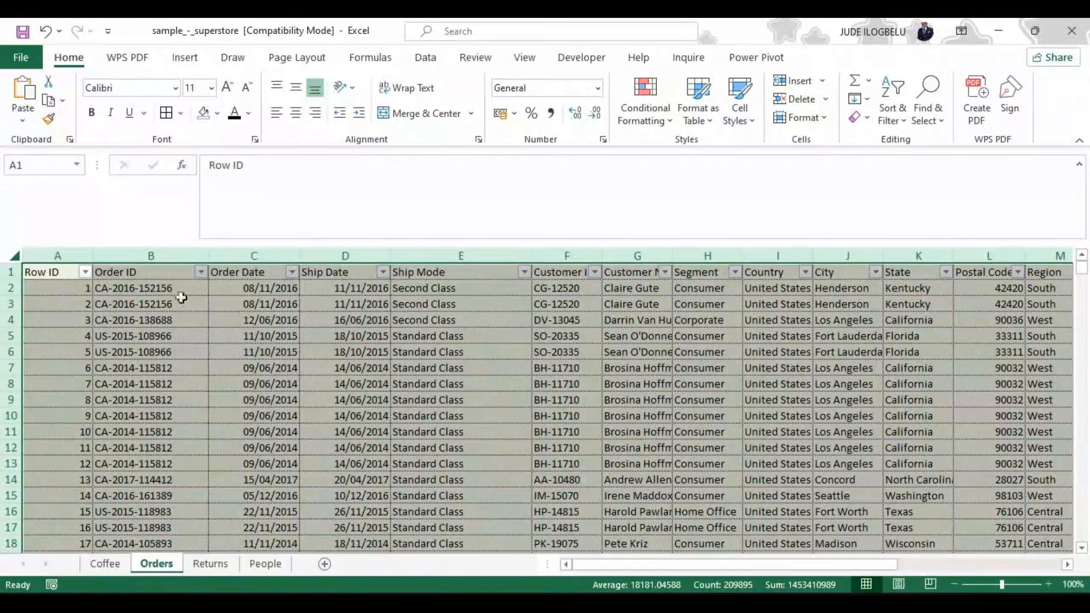
# Step: Select the header row from Row ID to Profit and open its fill color choices
pyautogui.click(34, 272)
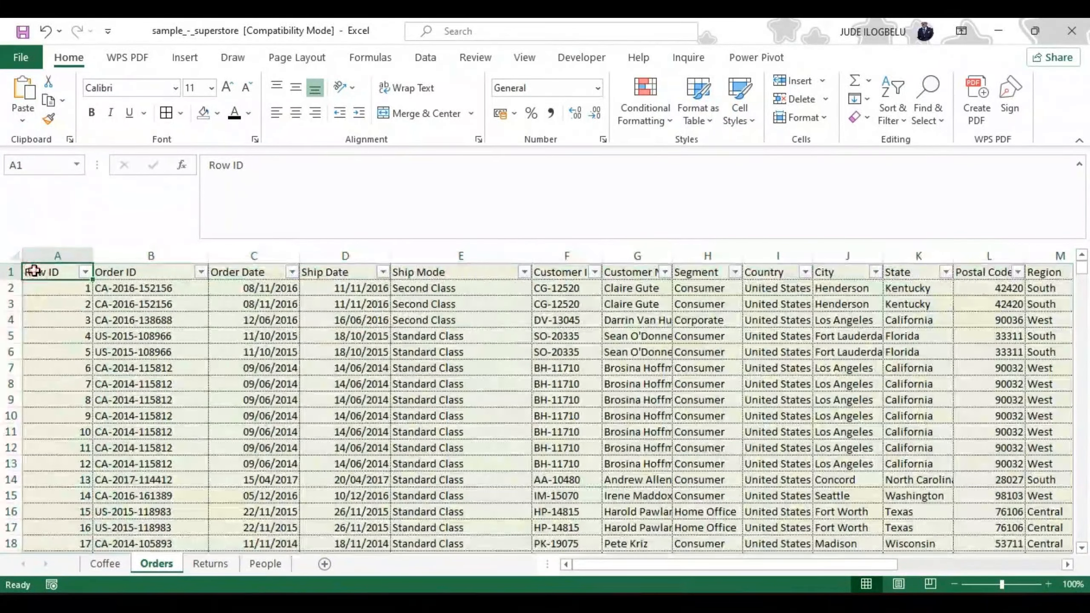
pyautogui.hotkey('shift', 'Right')
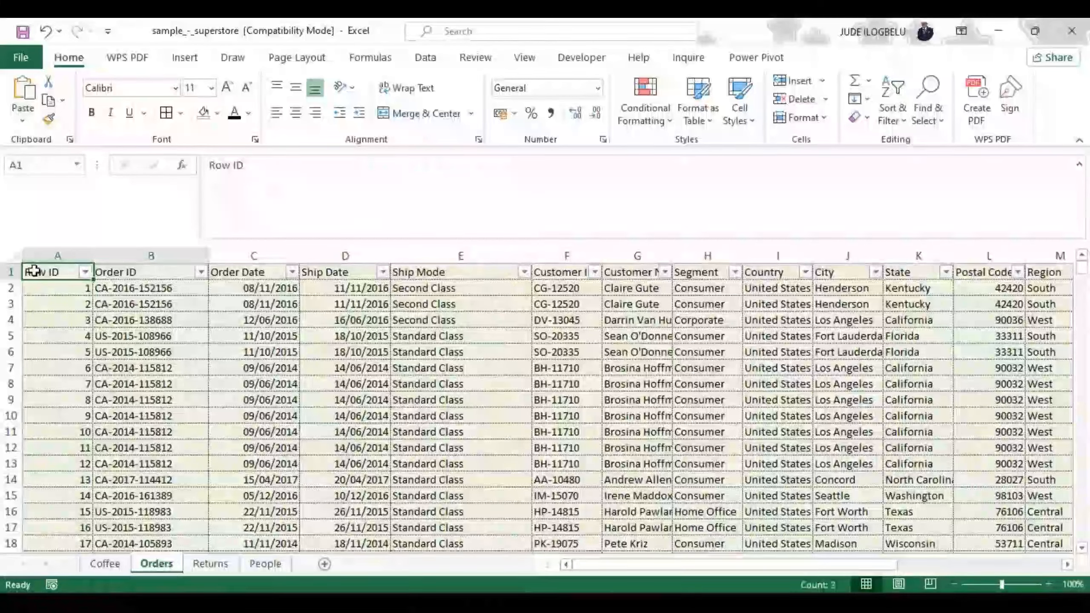
pyautogui.hotkey('ctrl', 'shift', 'Right')
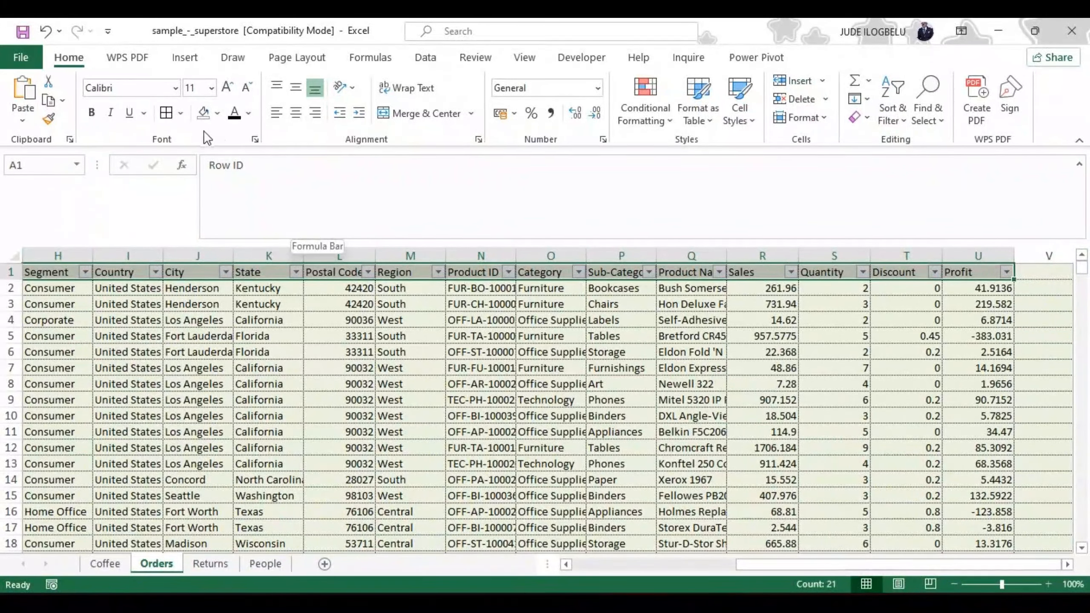
pyautogui.click(218, 113)
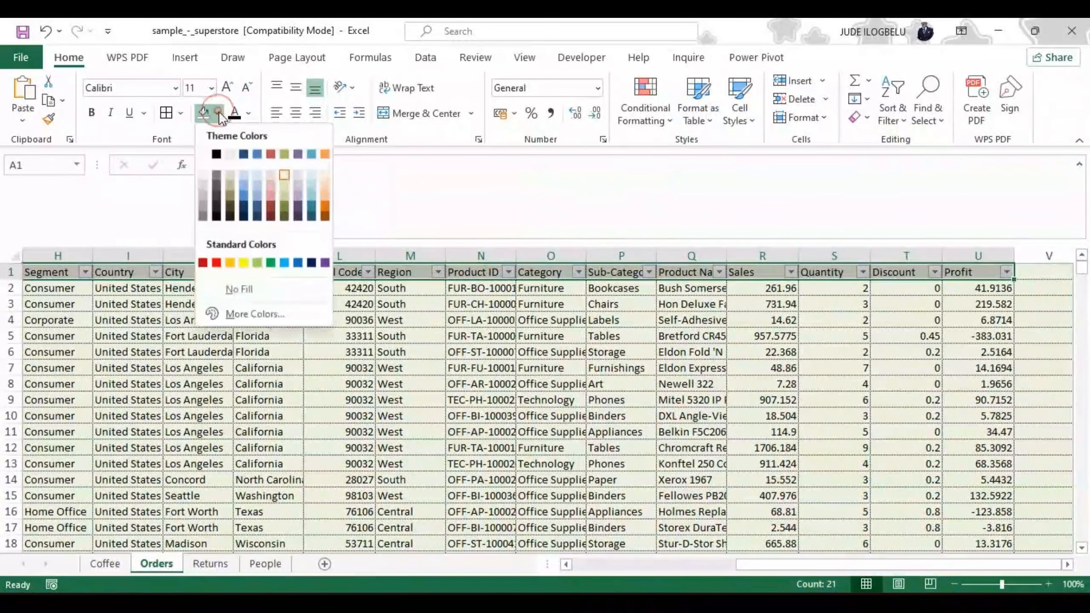
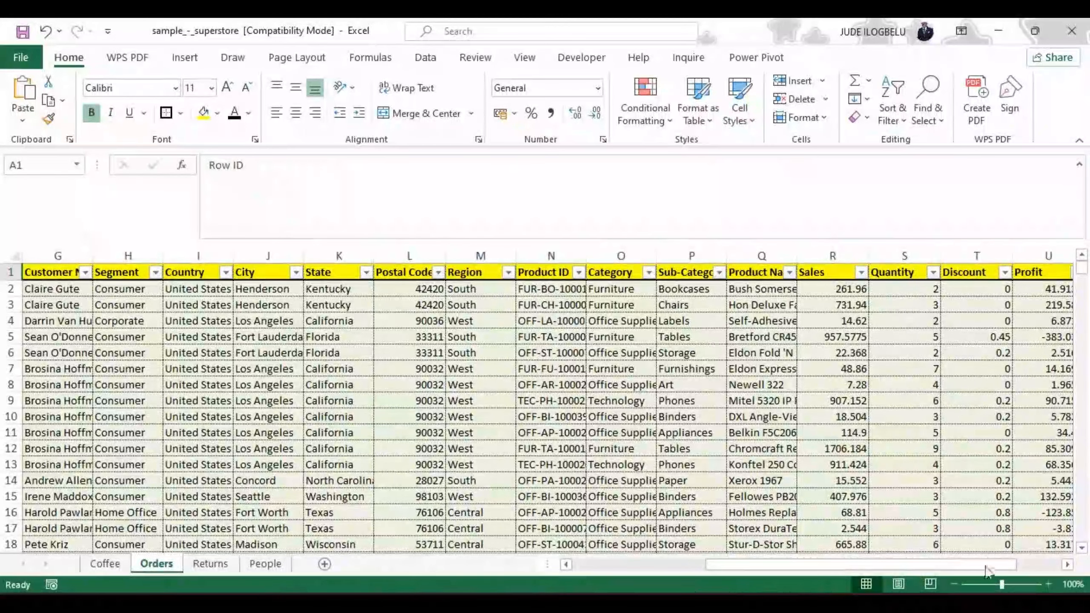
# Step: Widen the Customer ID and Product ID columns on the Orders sheet so their full entries fit
pyautogui.moveTo(984, 564); pyautogui.dragTo(1019, 563)
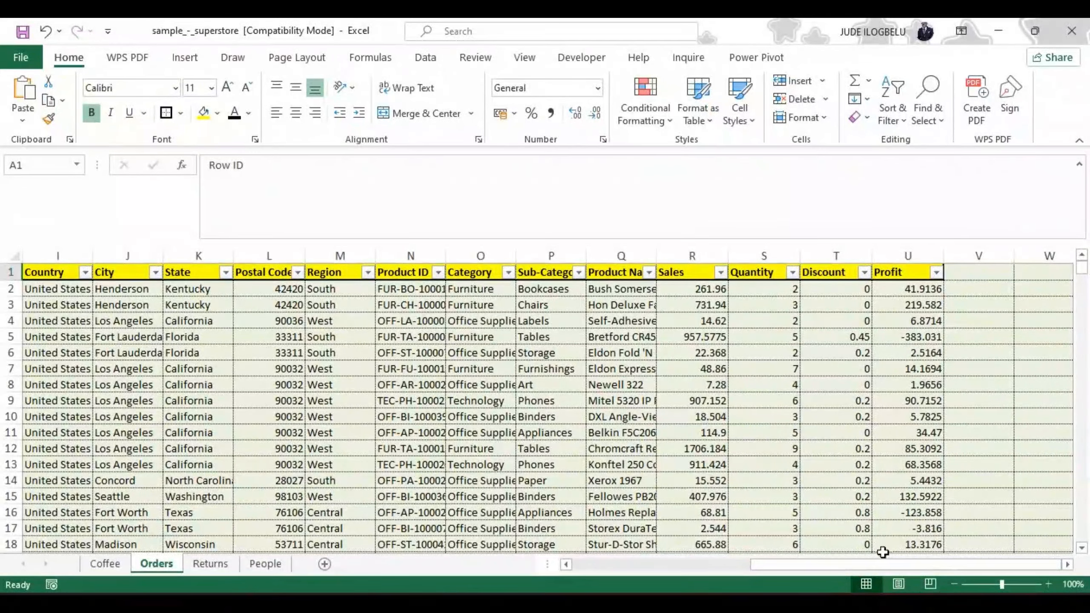
pyautogui.moveTo(882, 560); pyautogui.dragTo(682, 567)
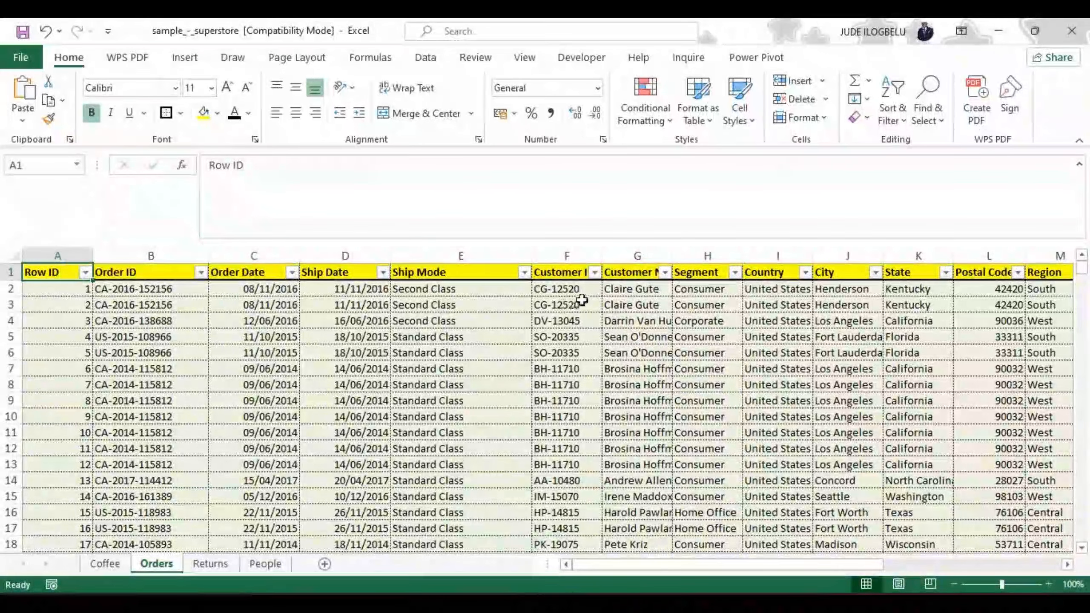
pyautogui.moveTo(601, 251); pyautogui.dragTo(626, 249)
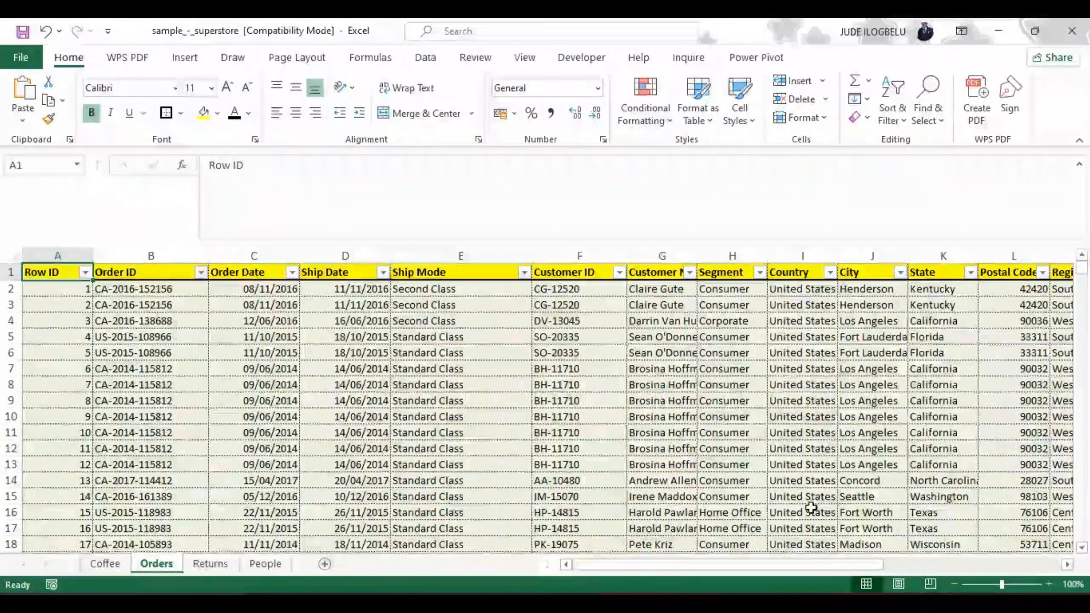
pyautogui.click(791, 566)
pyautogui.moveTo(791, 566); pyautogui.dragTo(884, 567)
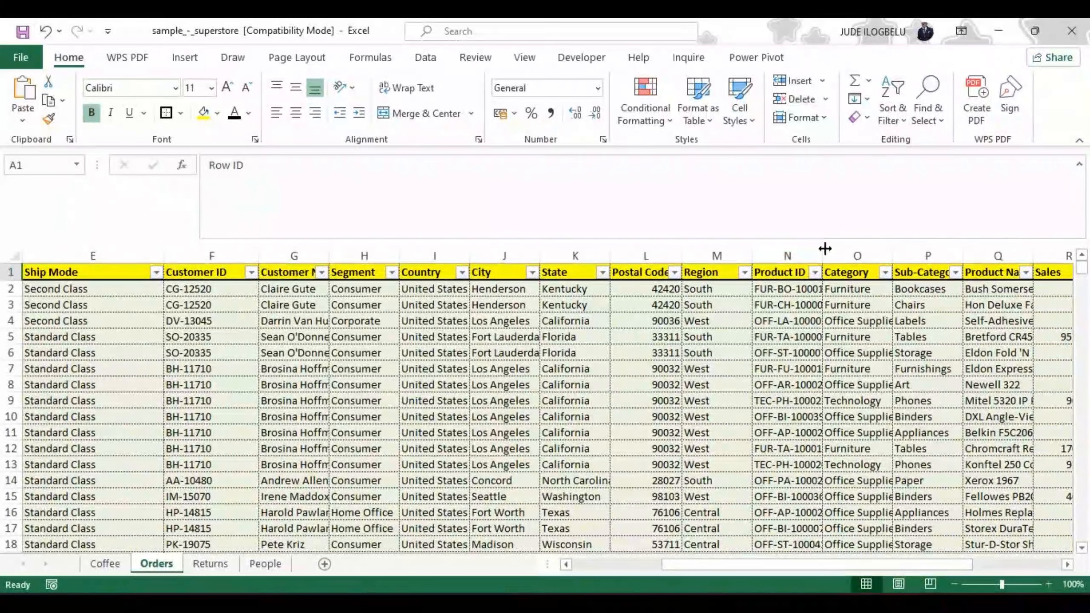
pyautogui.moveTo(824, 255); pyautogui.dragTo(857, 256)
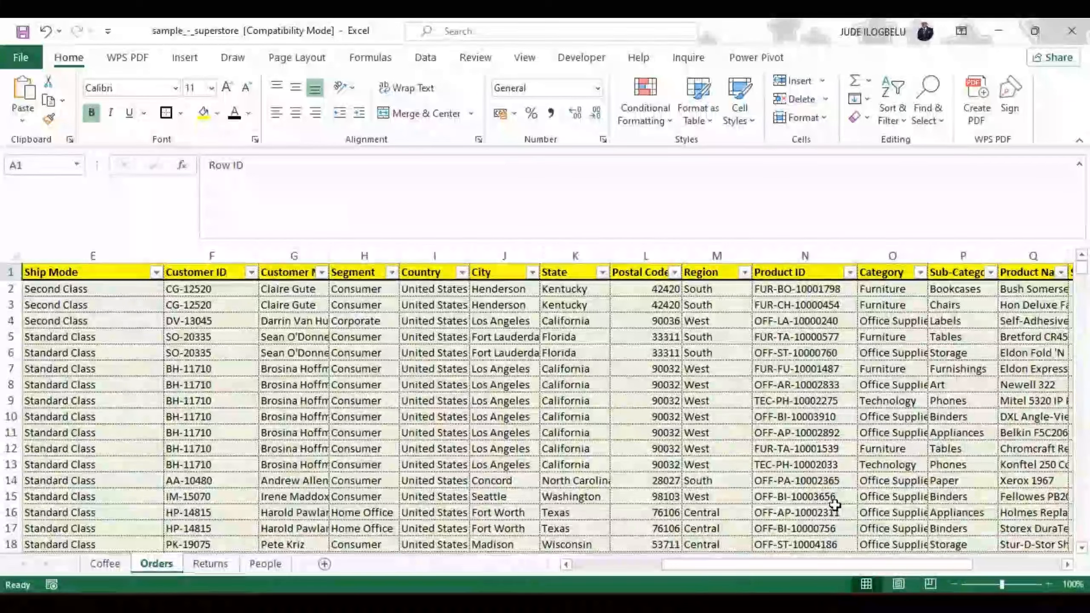
# Step: Widen the Sub-Category and Category columns so their headings and entries fit
pyautogui.moveTo(832, 564); pyautogui.dragTo(895, 561)
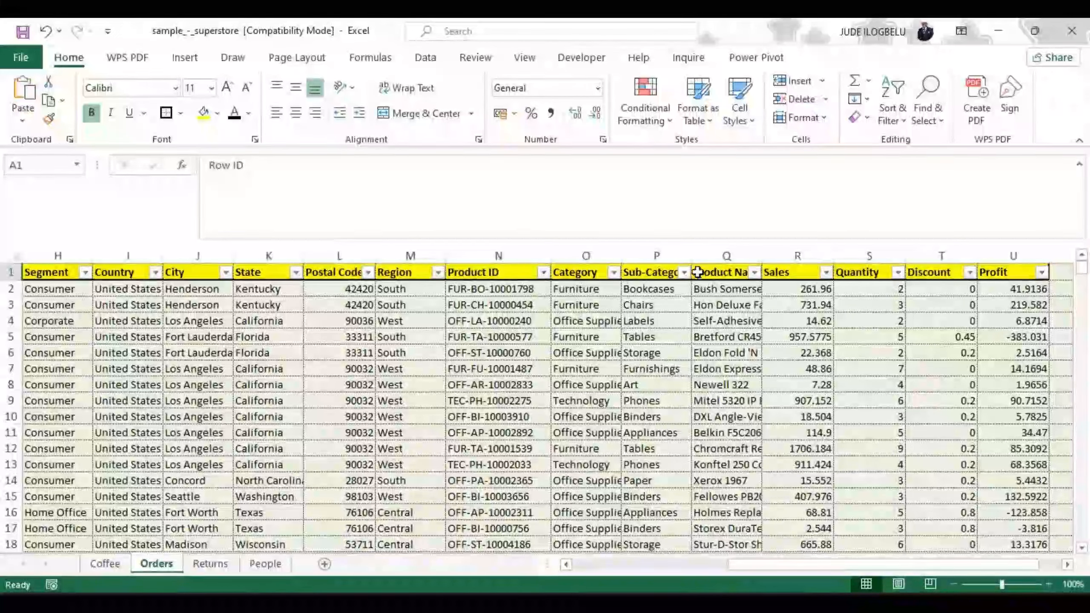
pyautogui.moveTo(692, 253); pyautogui.dragTo(711, 254)
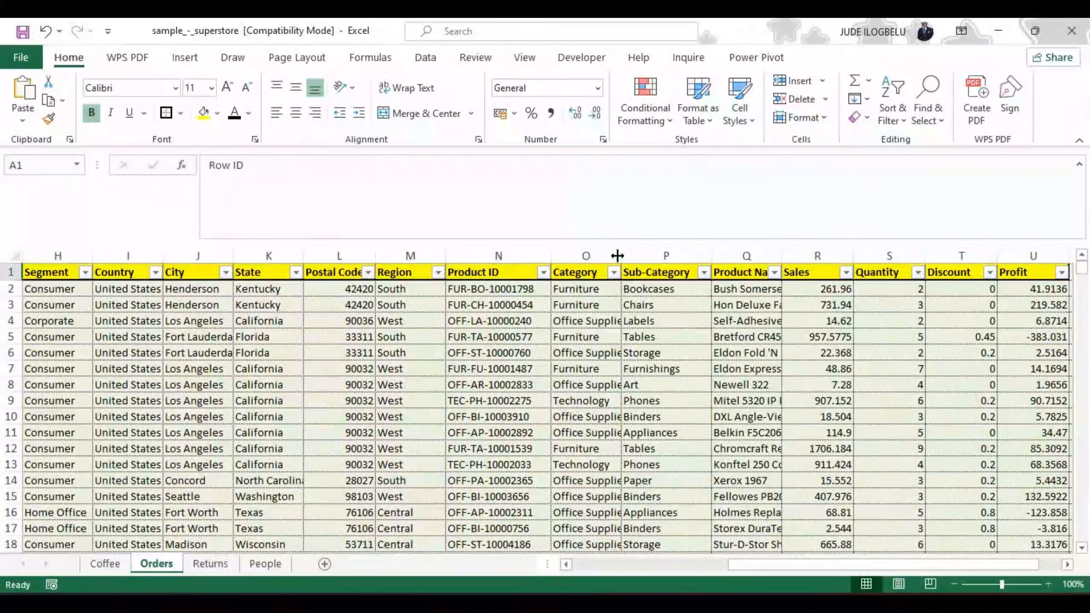
pyautogui.moveTo(621, 255); pyautogui.dragTo(643, 254)
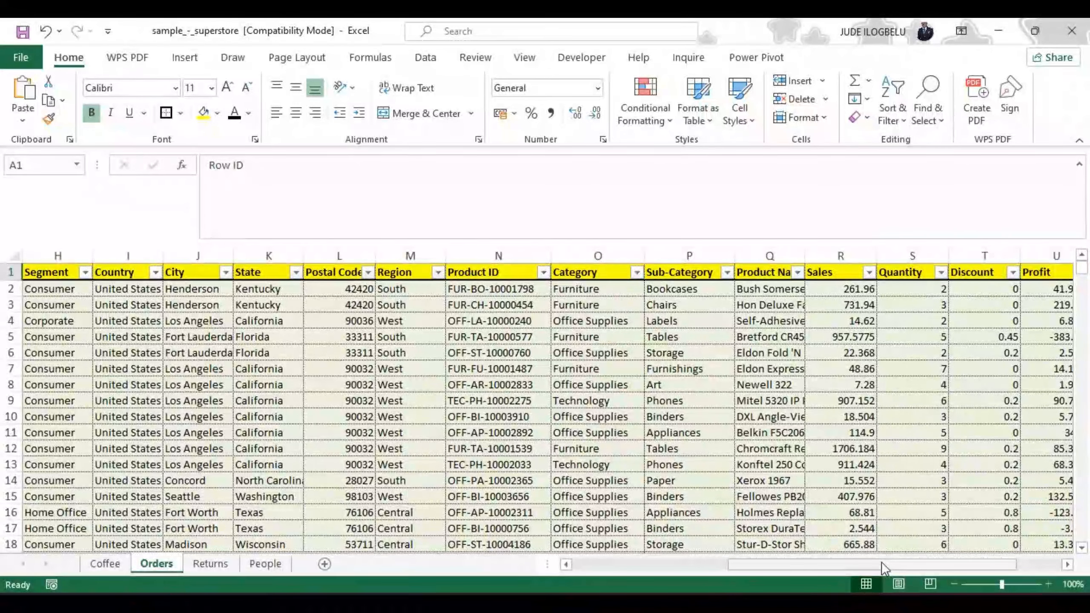
# Step: Try center alignment on the Postal Code column and switch it back off
pyautogui.click(352, 254)
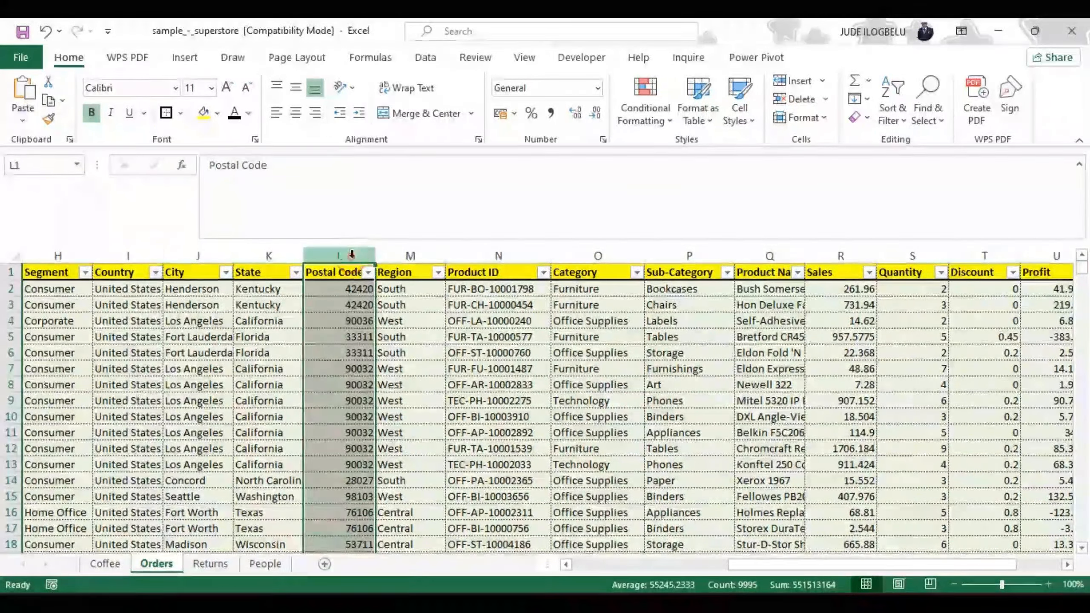
pyautogui.click(294, 113)
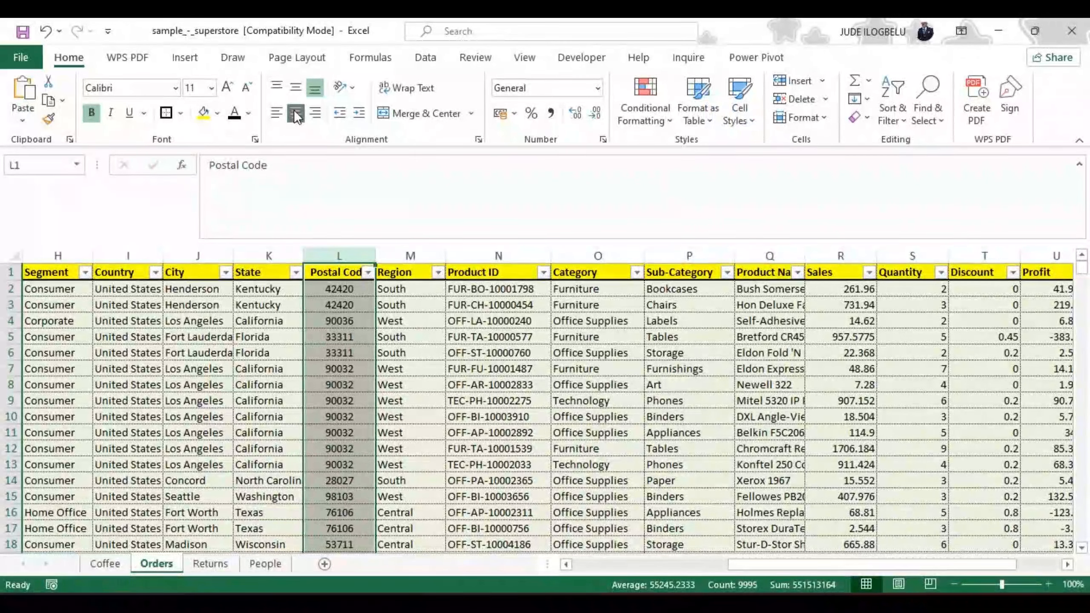
pyautogui.click(294, 110)
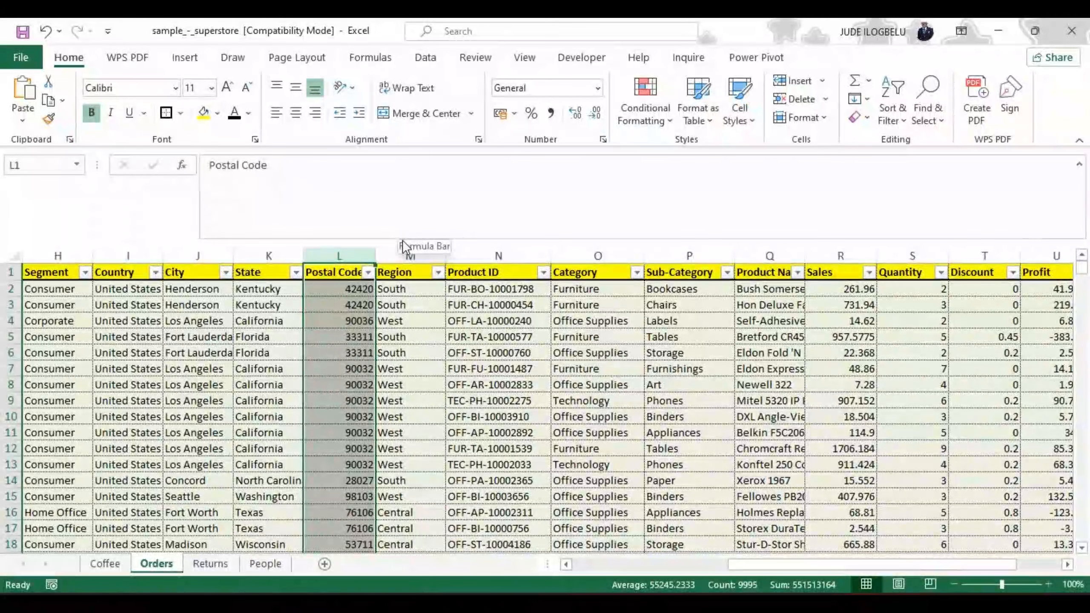
pyautogui.click(440, 338)
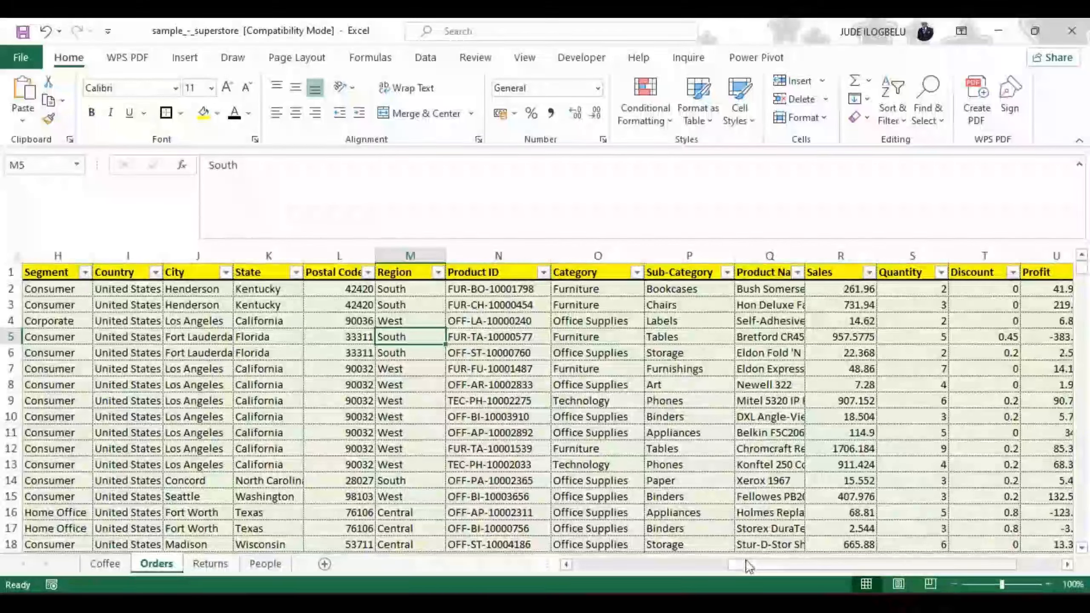
pyautogui.moveTo(748, 564); pyautogui.dragTo(856, 563)
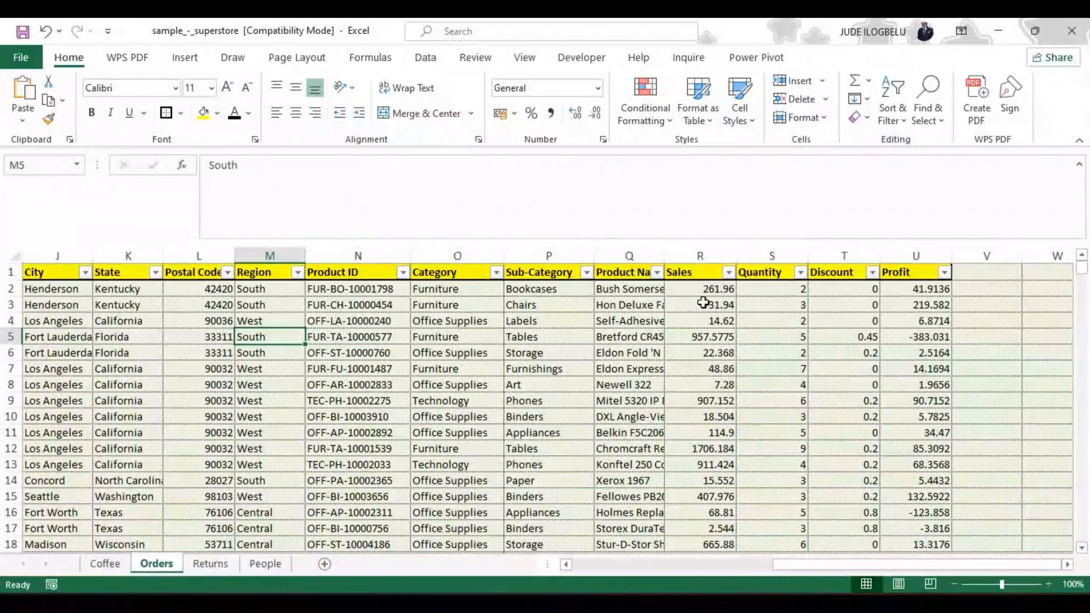
pyautogui.click(691, 253)
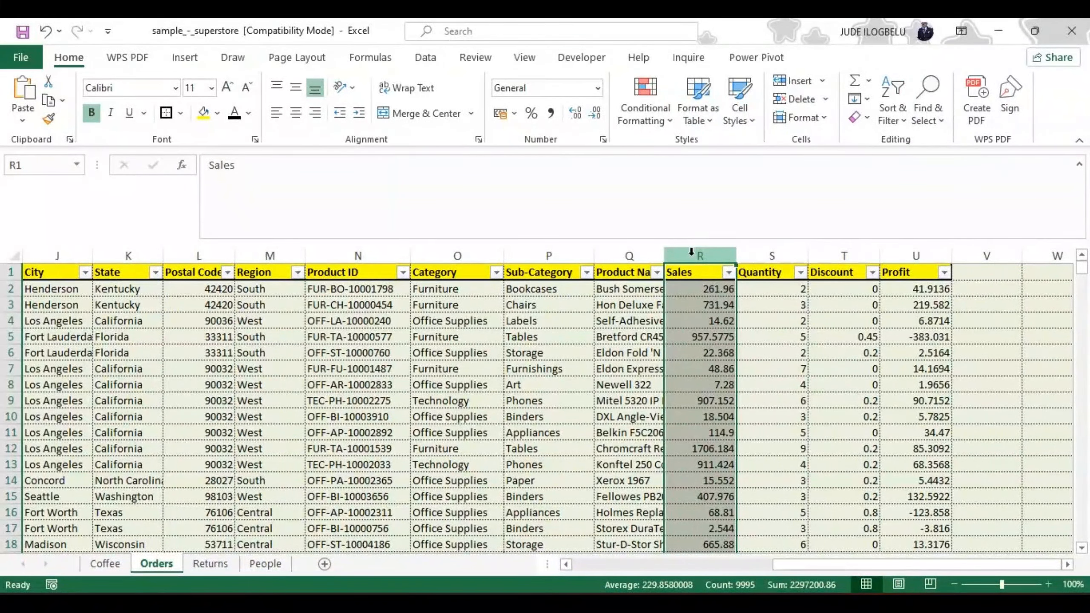
pyautogui.hotkey('ctrl', 'shift', 'Right')
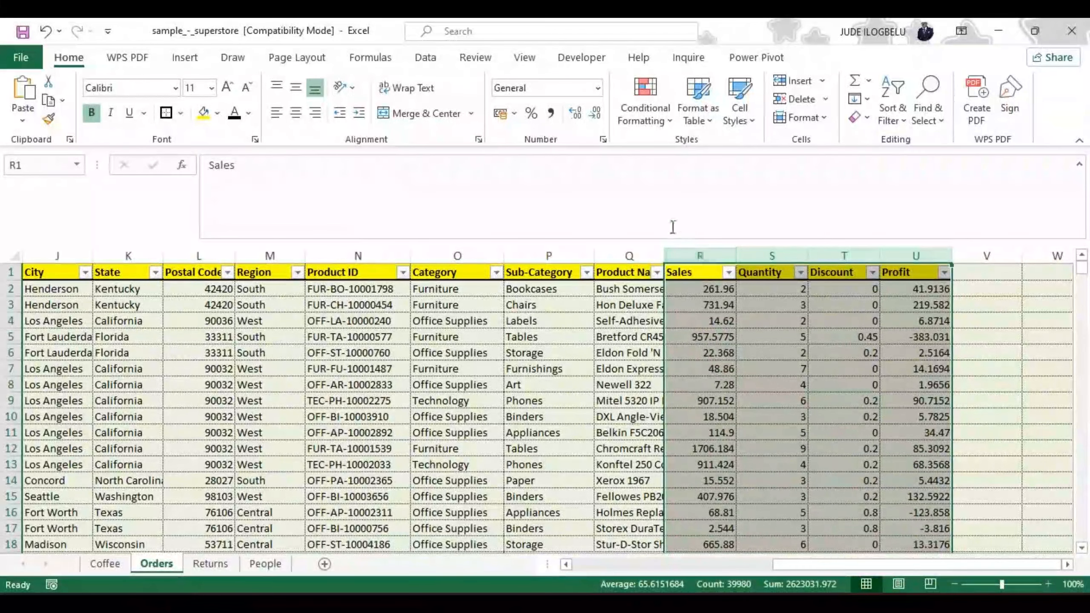
pyautogui.click(487, 227)
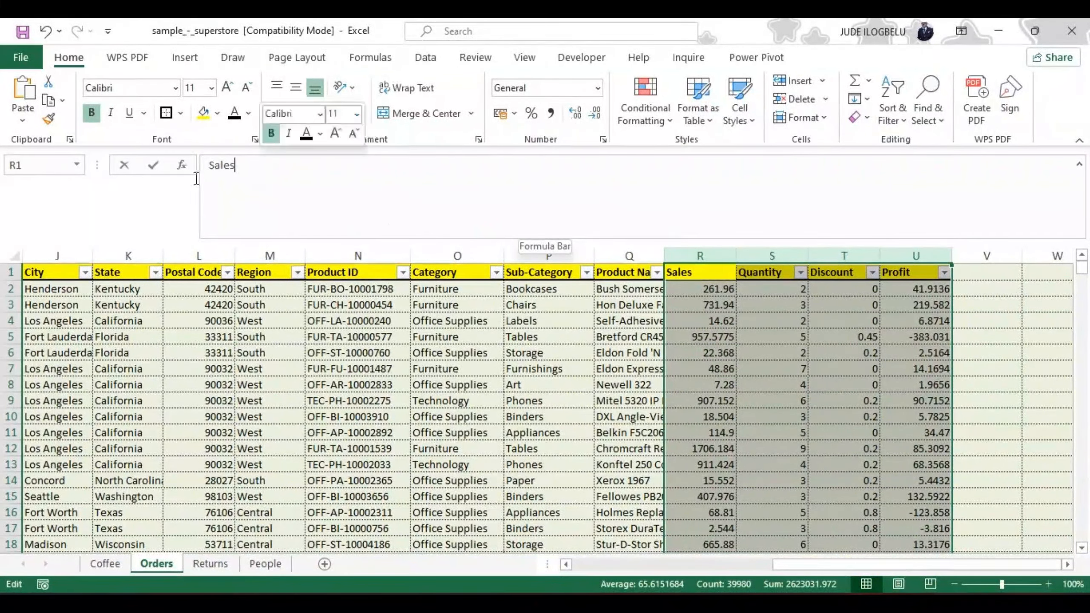
pyautogui.doubleClick(221, 165)
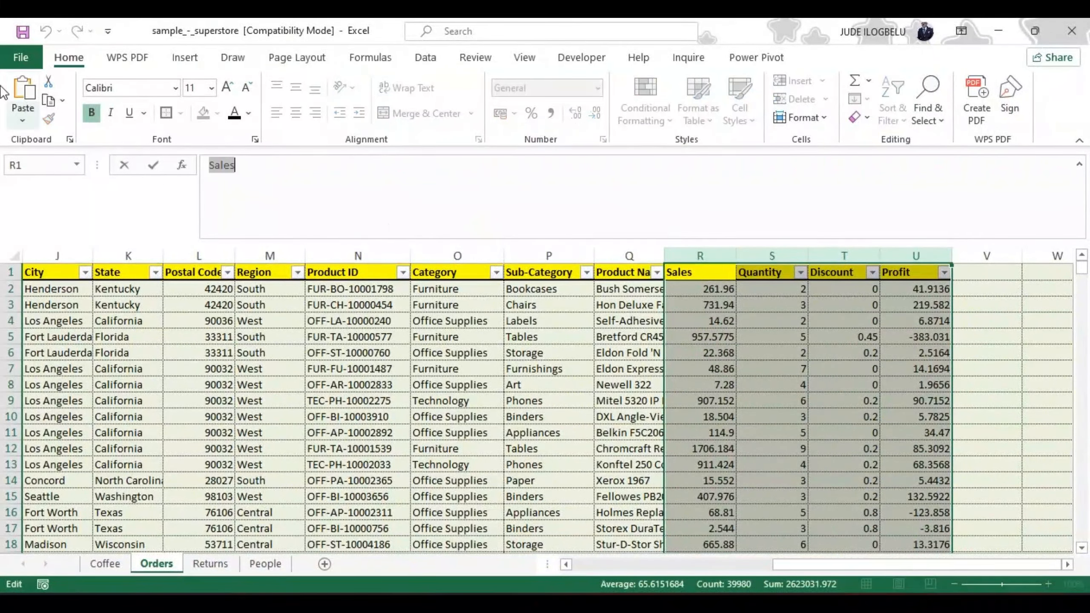
pyautogui.click(64, 103)
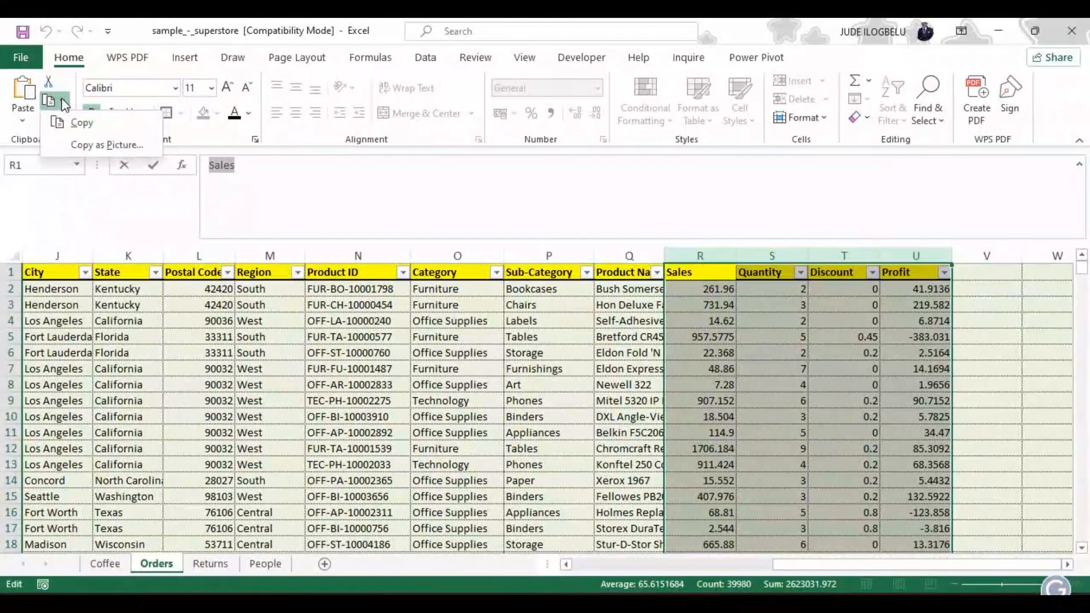
pyautogui.click(85, 121)
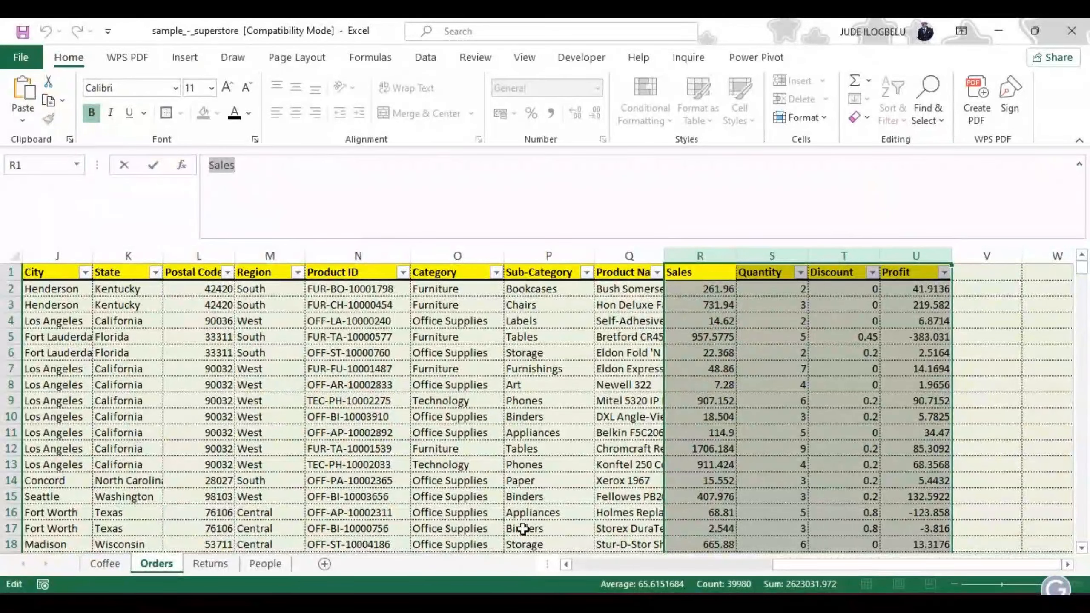
pyautogui.click(326, 565)
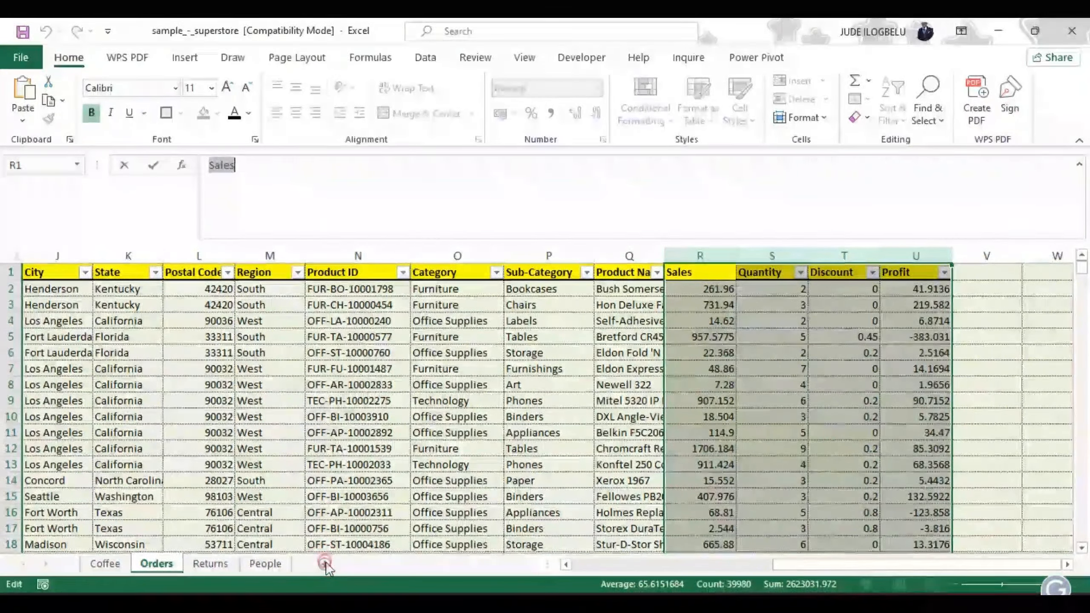
pyautogui.click(978, 373)
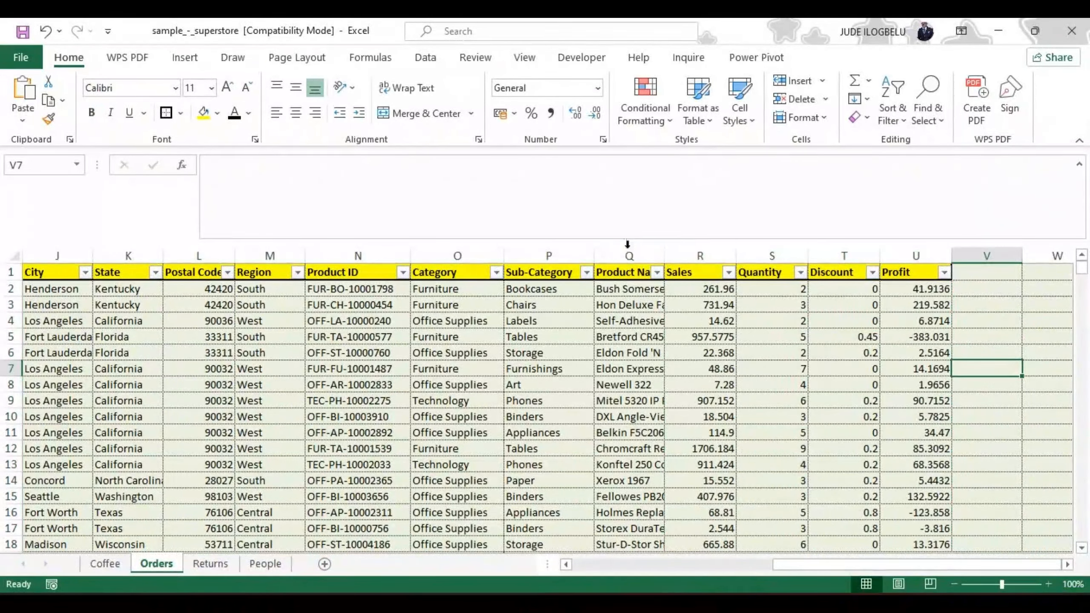
# Step: Copy the Sales through Profit columns and clear the Quantity value in cell S3
pyautogui.click(688, 257)
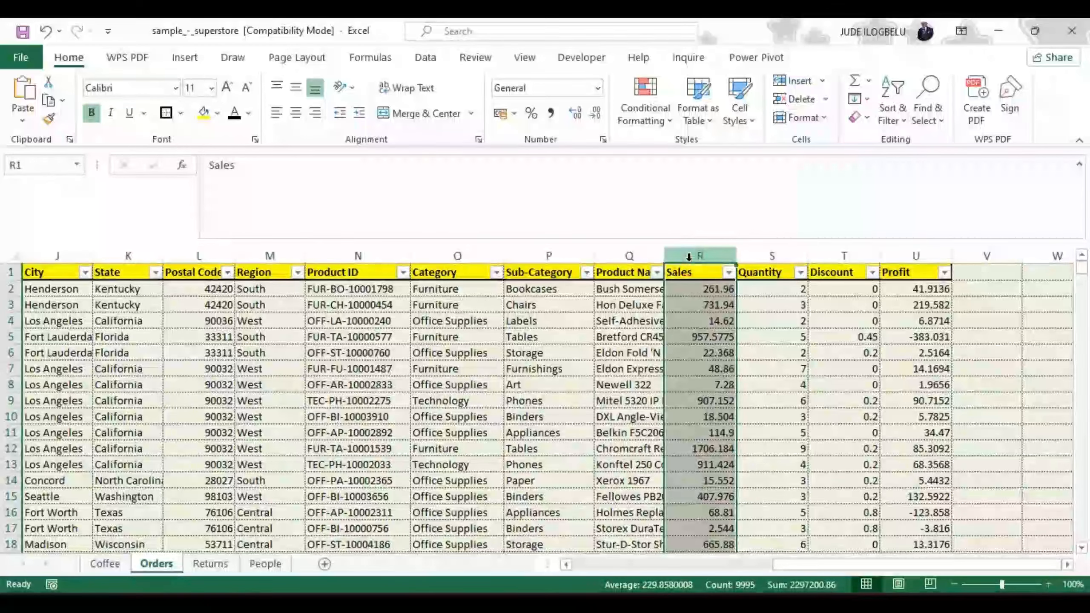
pyautogui.click(689, 257)
pyautogui.moveTo(689, 256); pyautogui.dragTo(905, 256)
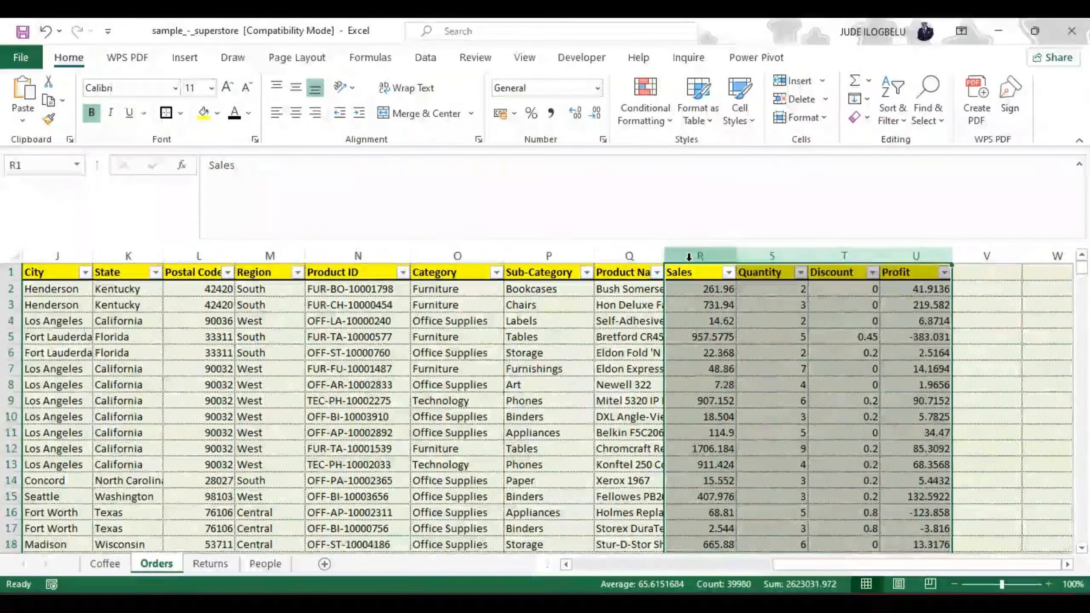
pyautogui.hotkey('ctrl', 'c')
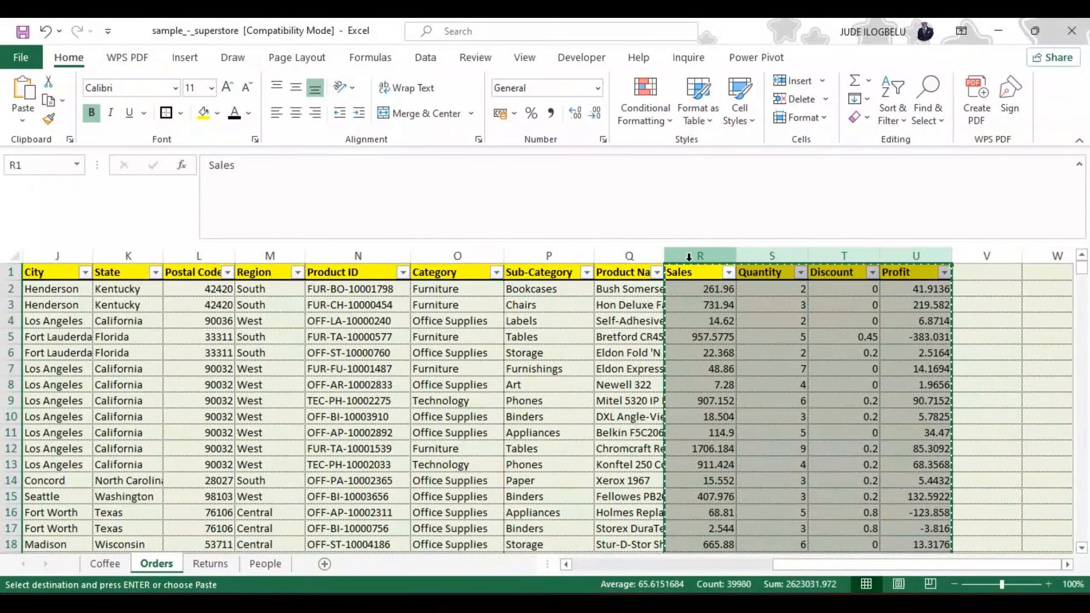
pyautogui.click(771, 302)
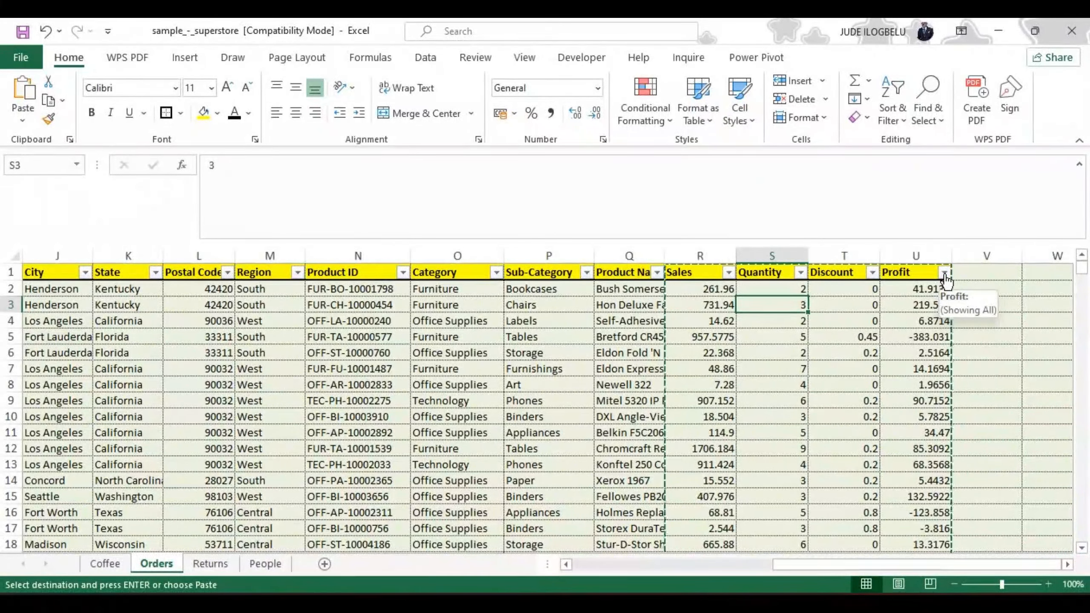
pyautogui.press('BackSpace')
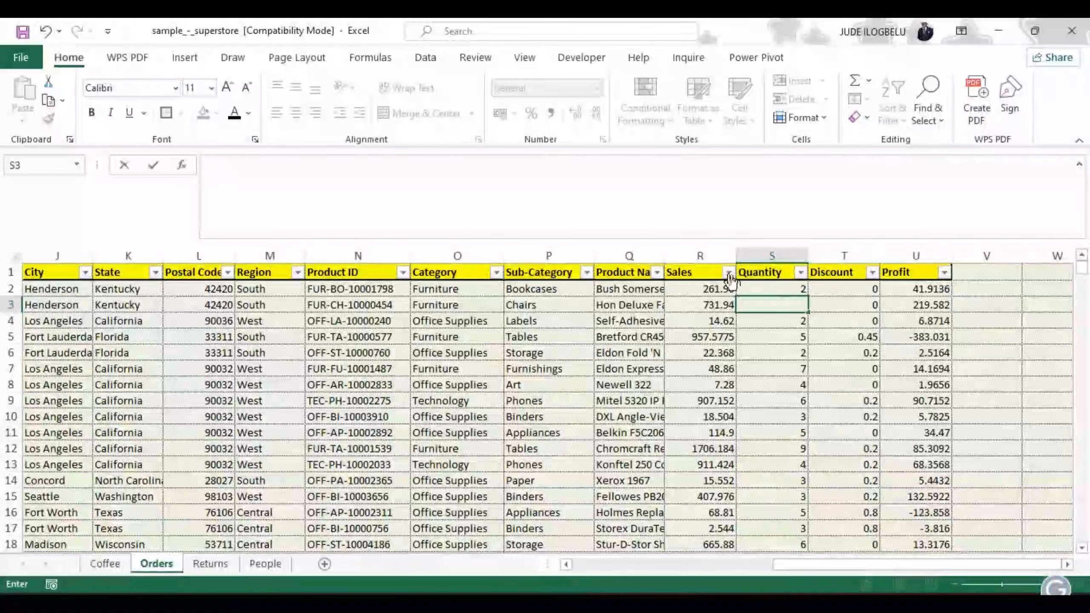
# Step: Copy the entire Sales through Profit columns and open the paste options on a new sheet
pyautogui.click(702, 254)
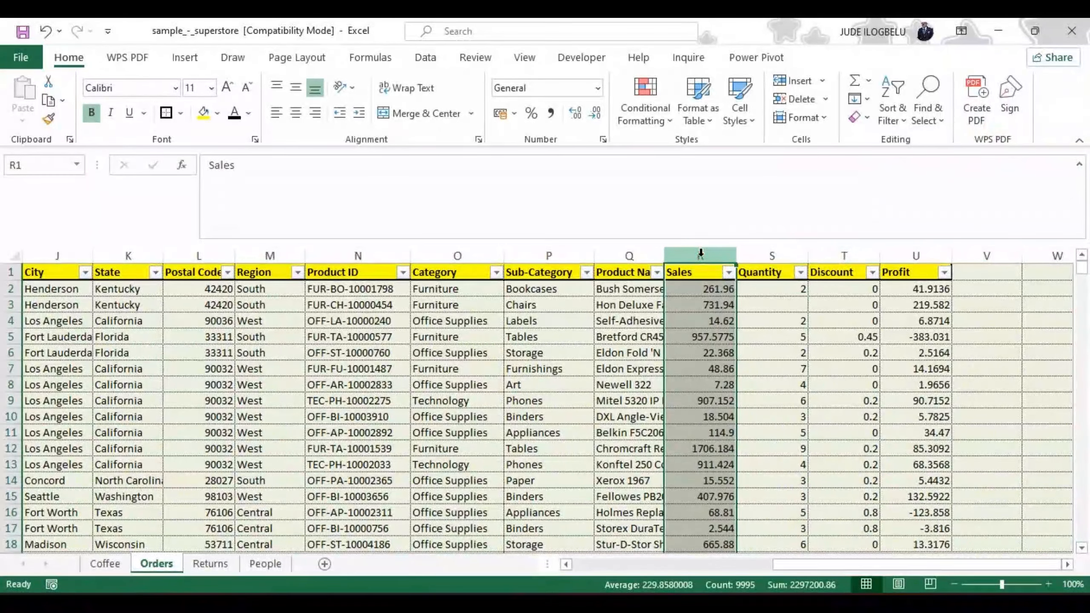
pyautogui.moveTo(700, 254); pyautogui.dragTo(916, 256)
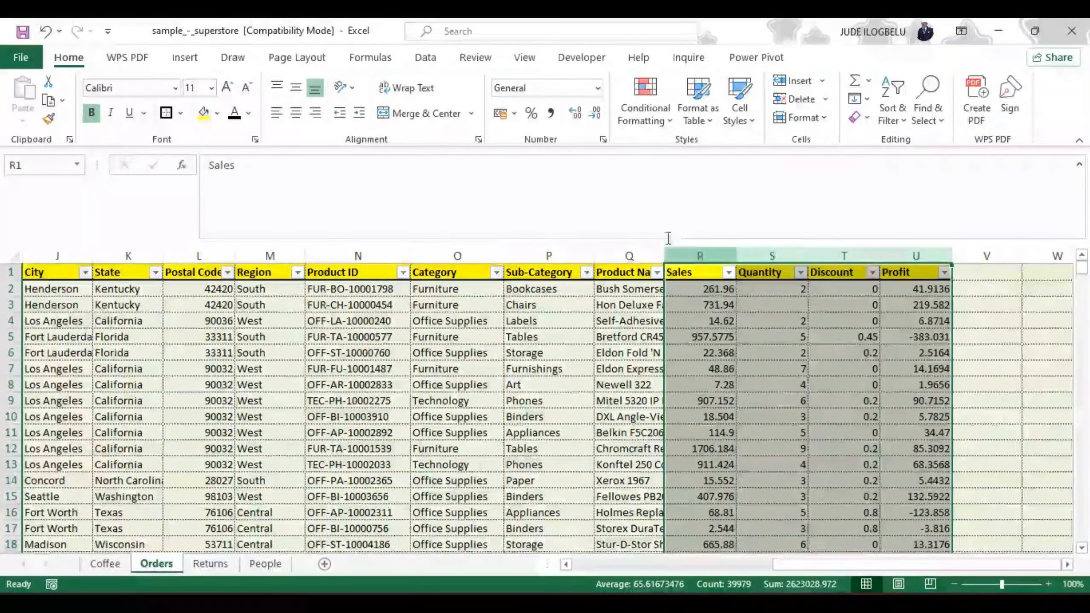
pyautogui.click(49, 102)
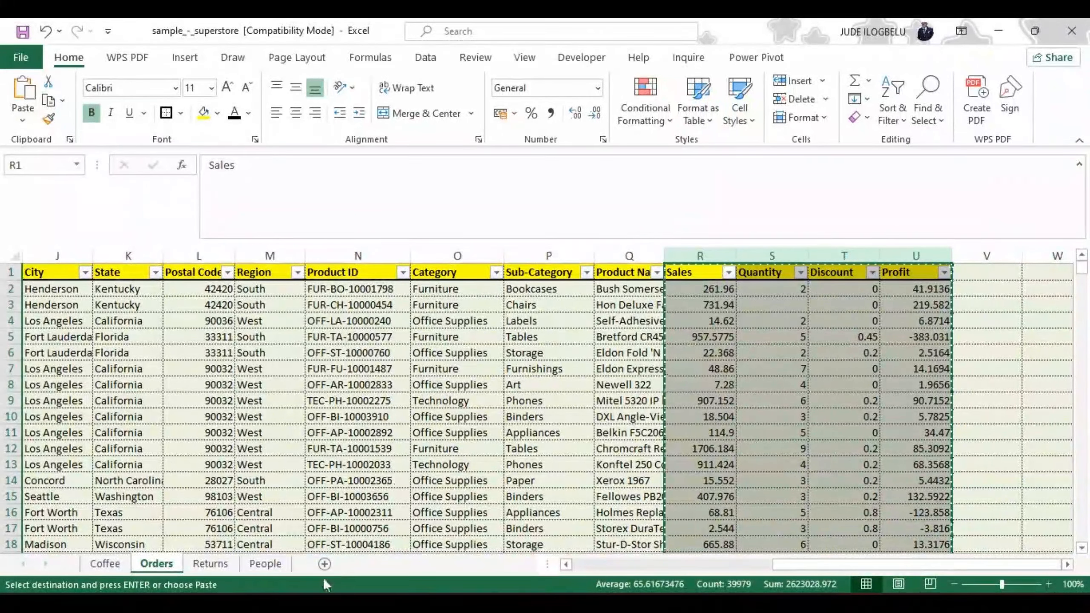
pyautogui.click(325, 565)
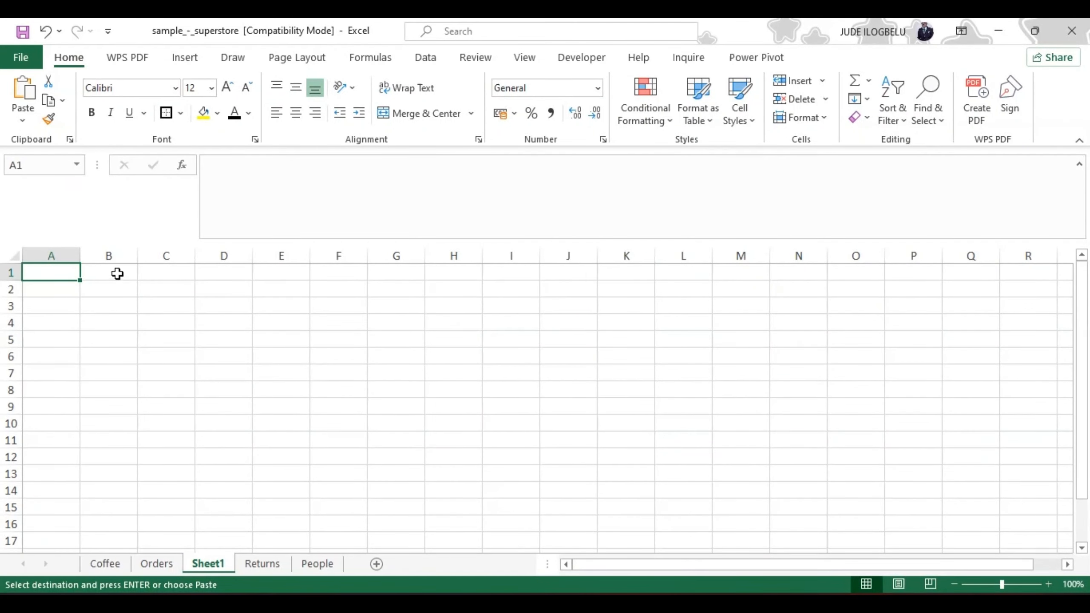
pyautogui.click(22, 122)
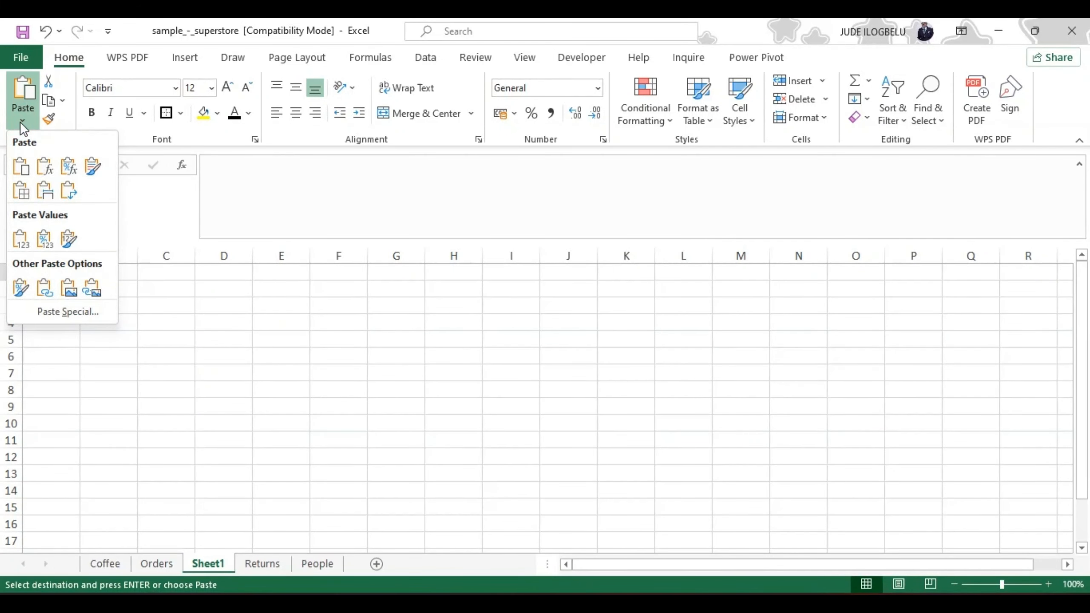
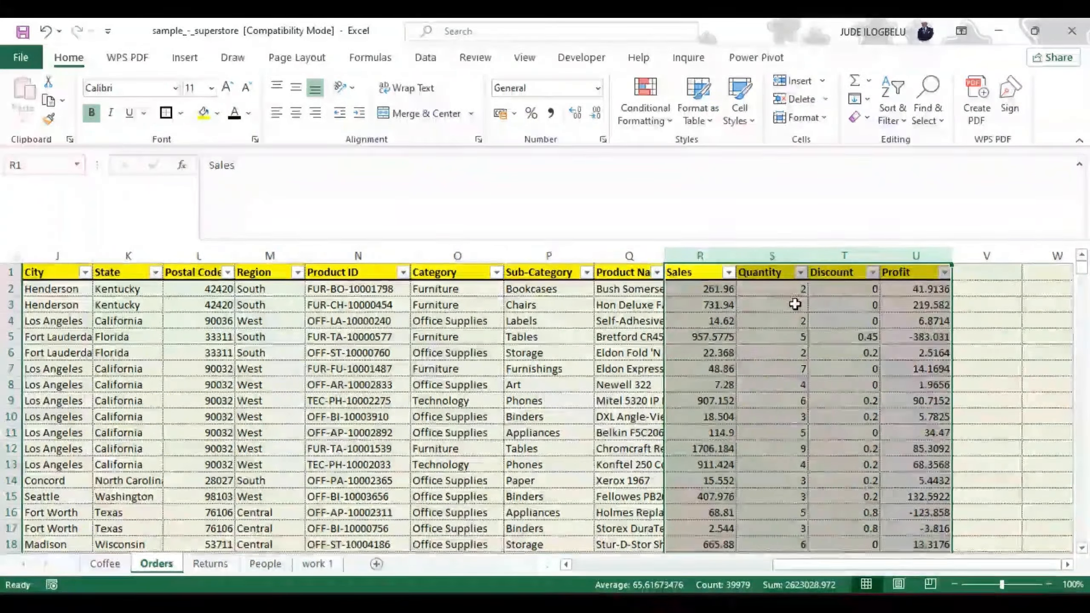
pyautogui.click(795, 304)
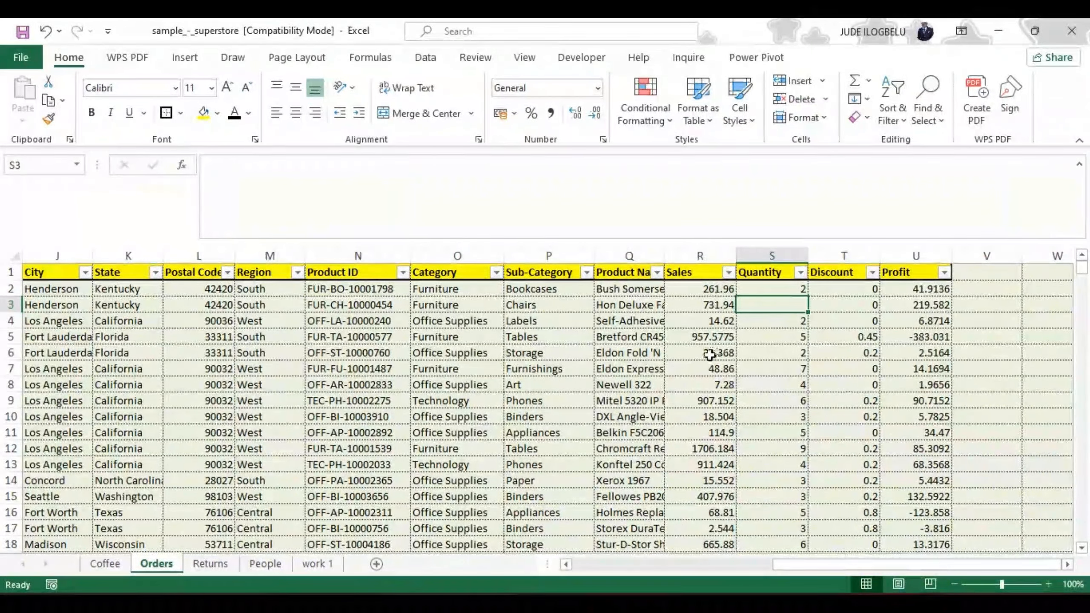
pyautogui.moveTo(712, 417); pyautogui.dragTo(631, 432)
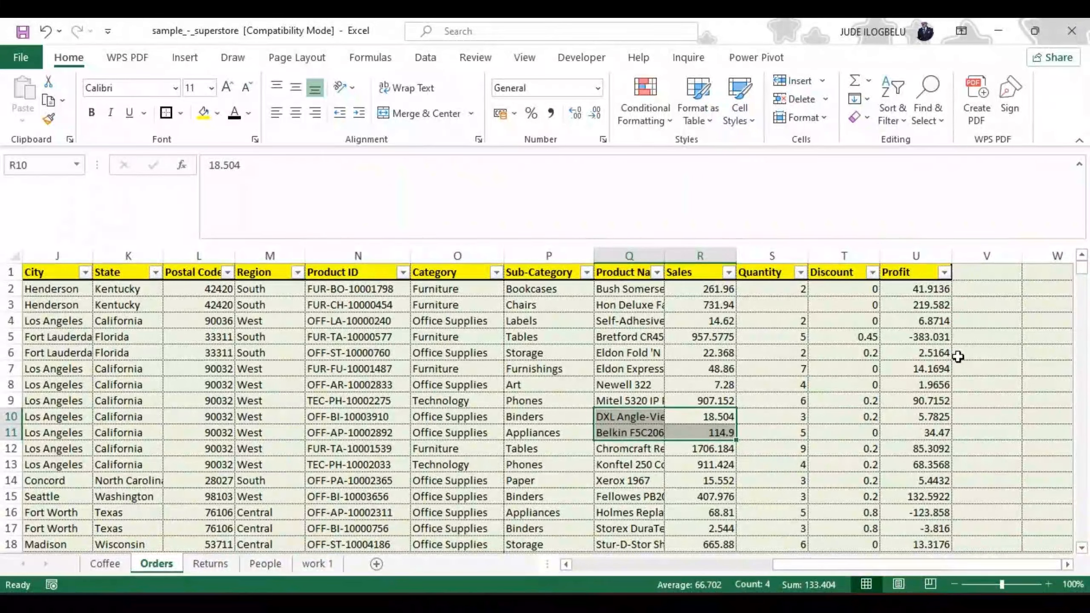
pyautogui.click(841, 401)
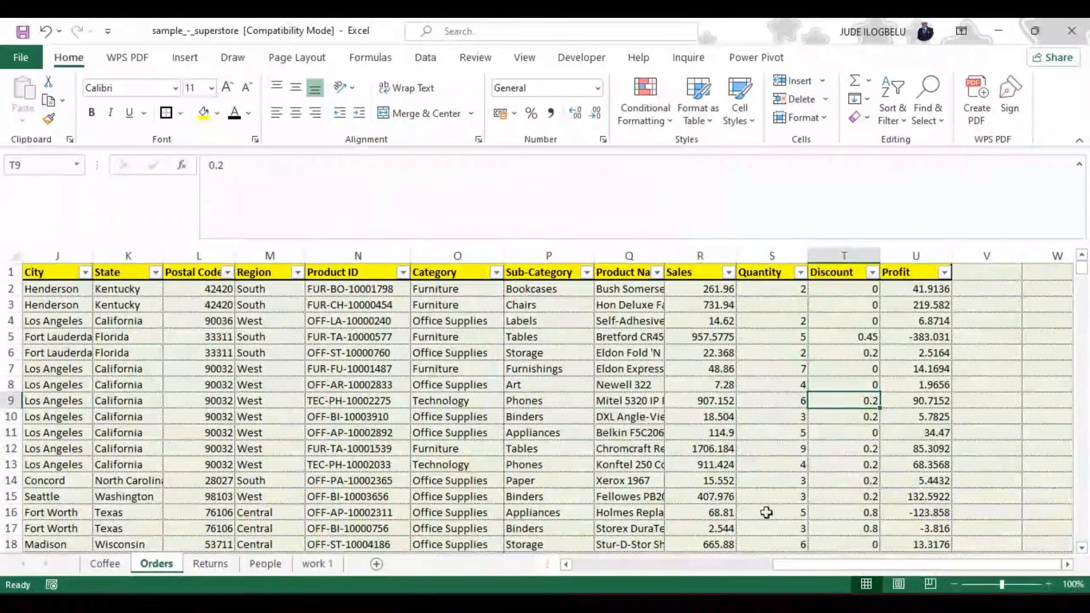
# Step: Hide the Order Date column on the Orders sheet
pyautogui.moveTo(785, 564); pyautogui.dragTo(574, 570)
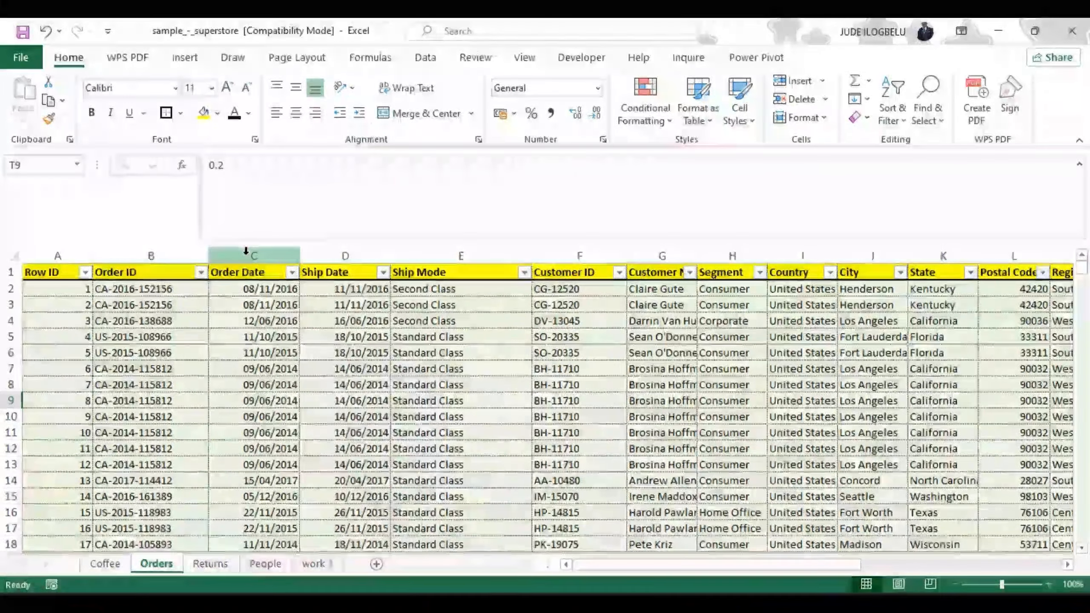
pyautogui.click(246, 251)
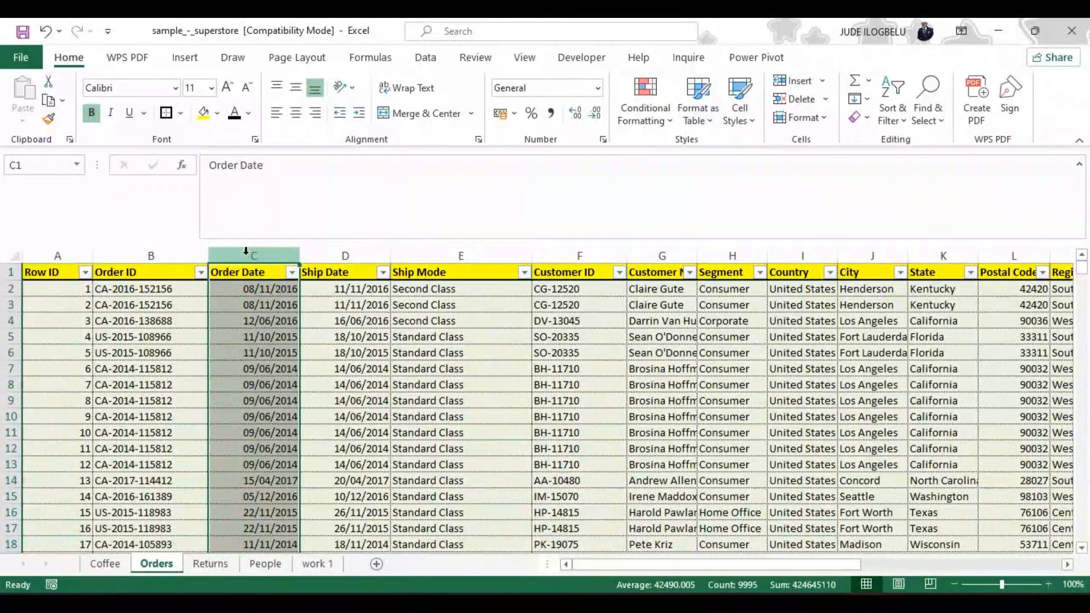
pyautogui.rightClick(246, 251)
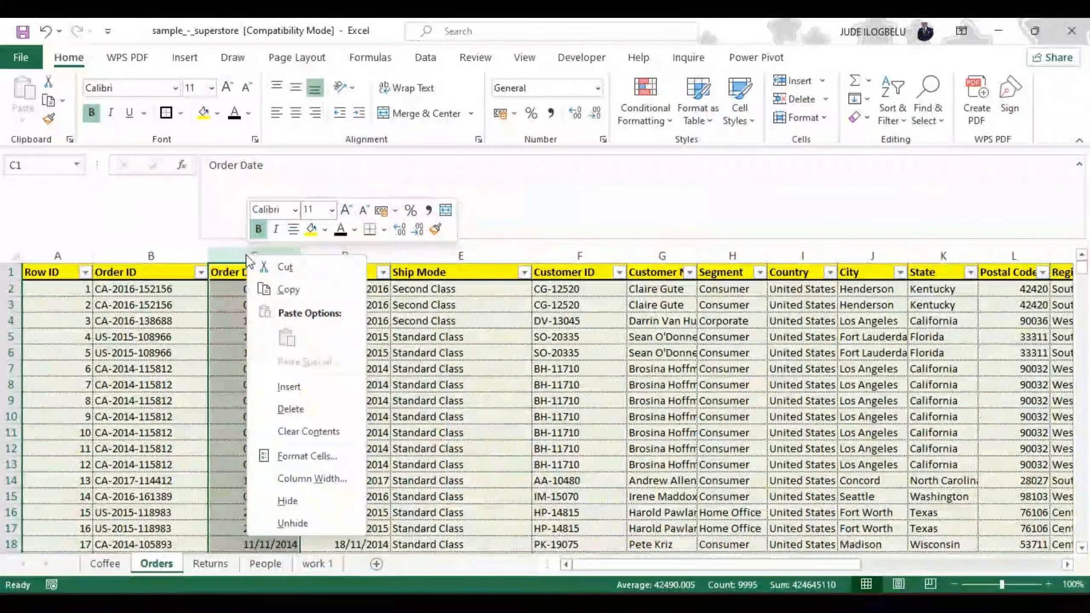
pyautogui.click(235, 247)
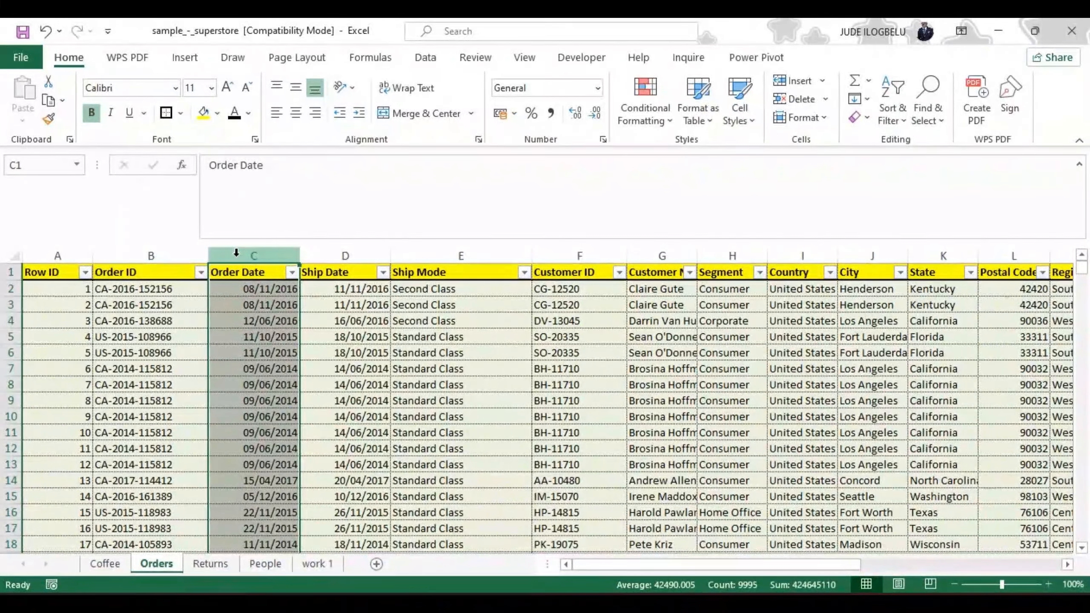
pyautogui.rightClick(236, 254)
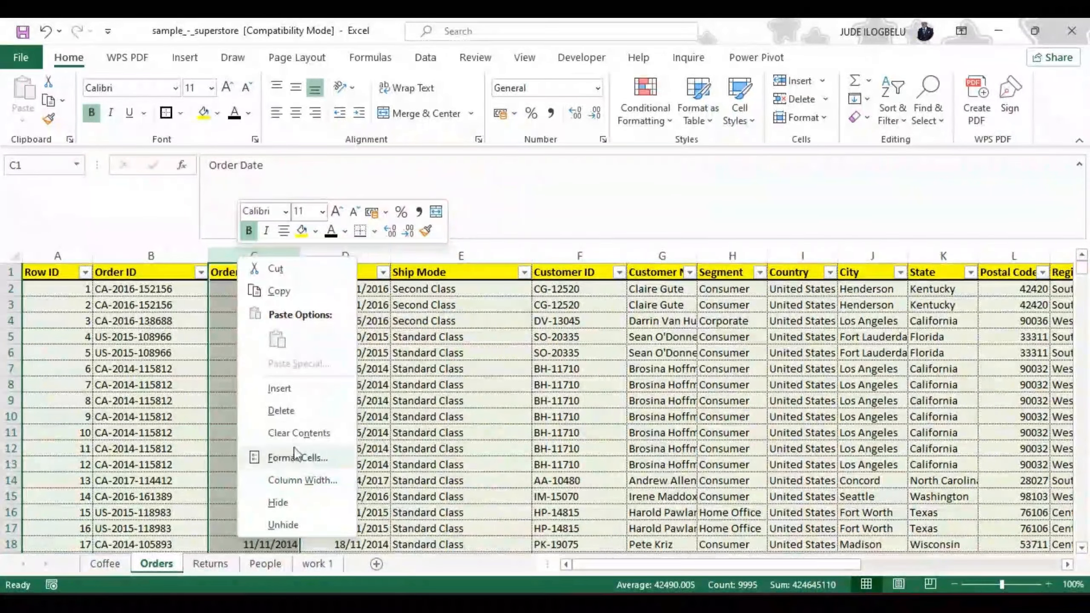
pyautogui.click(279, 503)
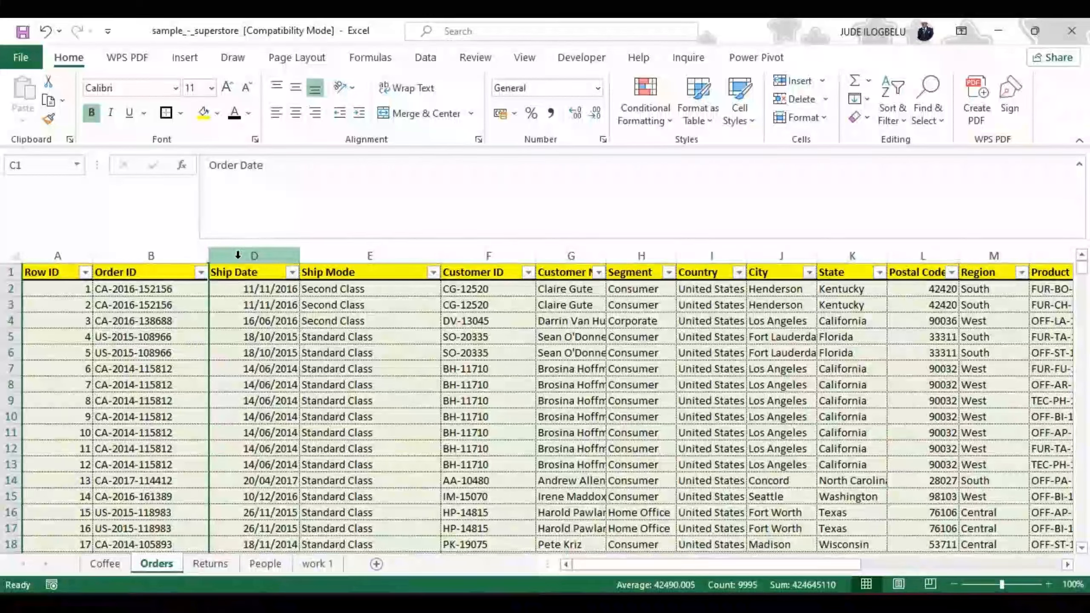
# Step: Auto-fit the Order ID column and unhide the Order Date column next to it
pyautogui.click(237, 255)
pyautogui.rightClick(238, 256)
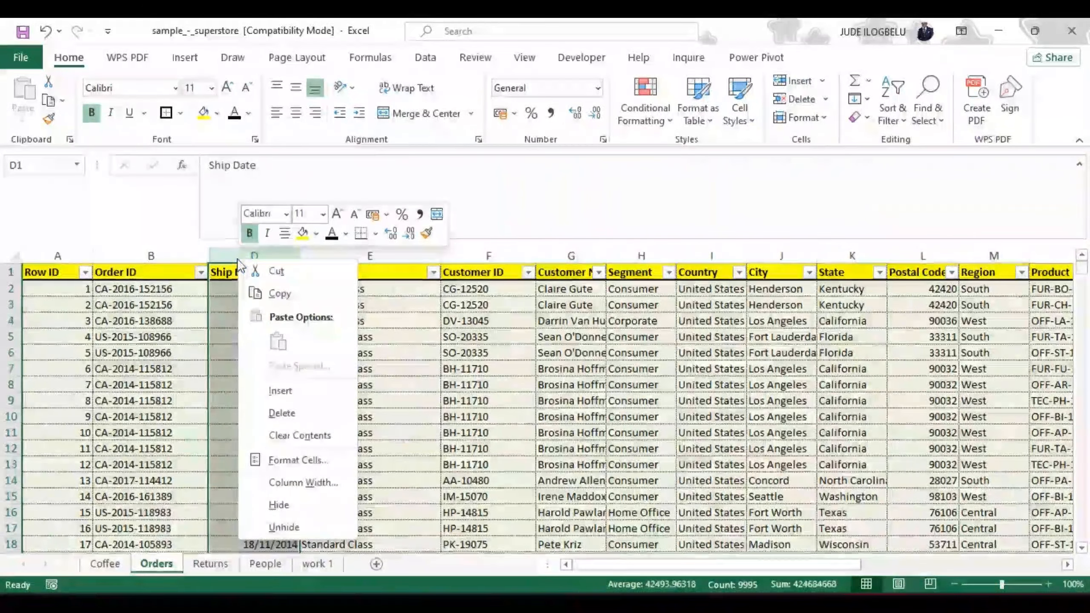
pyautogui.click(286, 526)
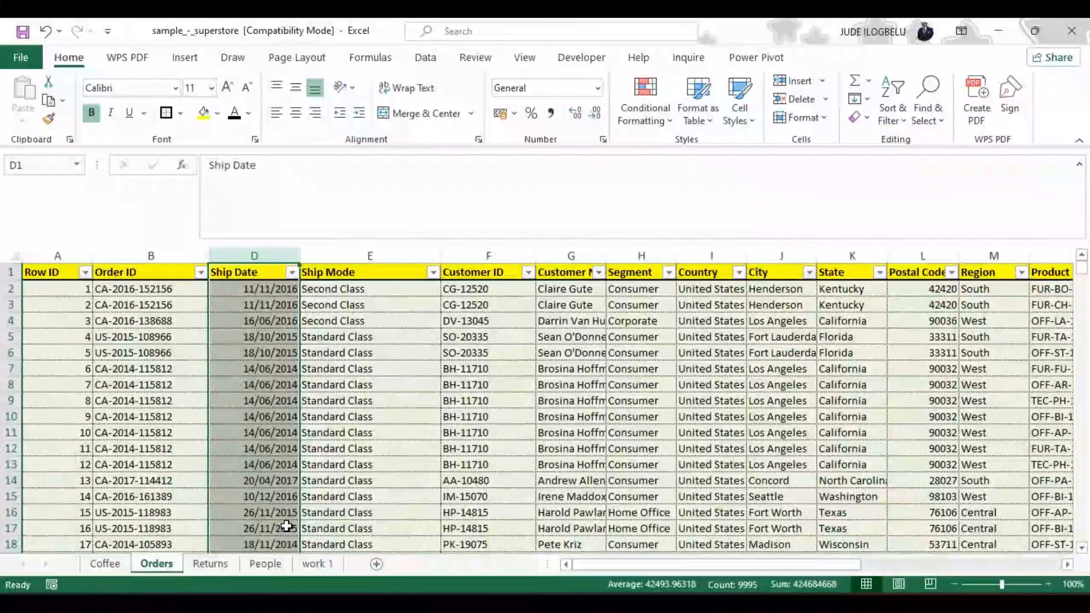
pyautogui.doubleClick(209, 255)
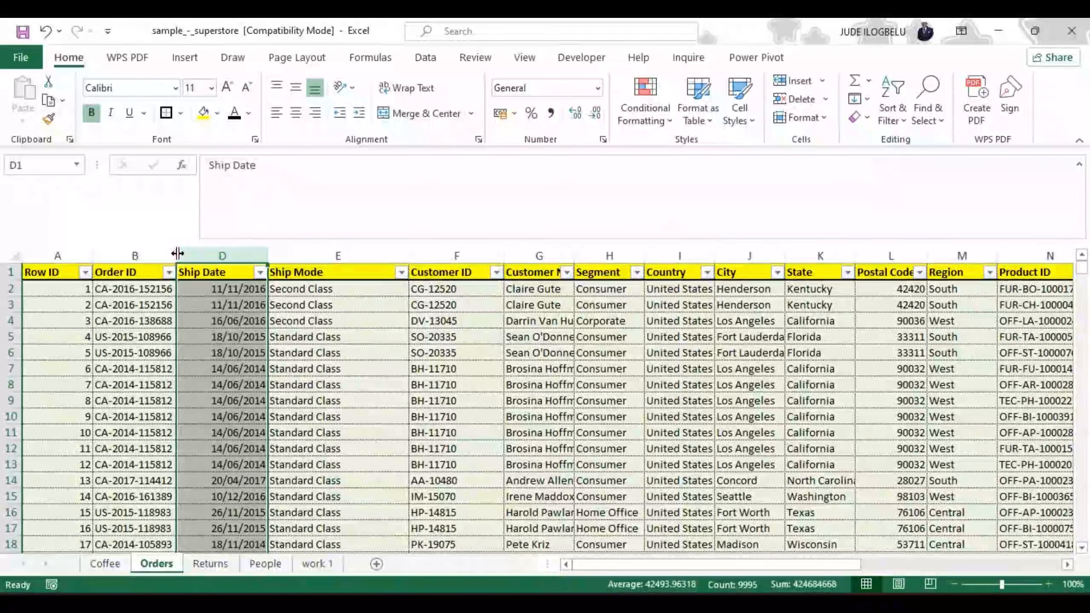
pyautogui.doubleClick(174, 254)
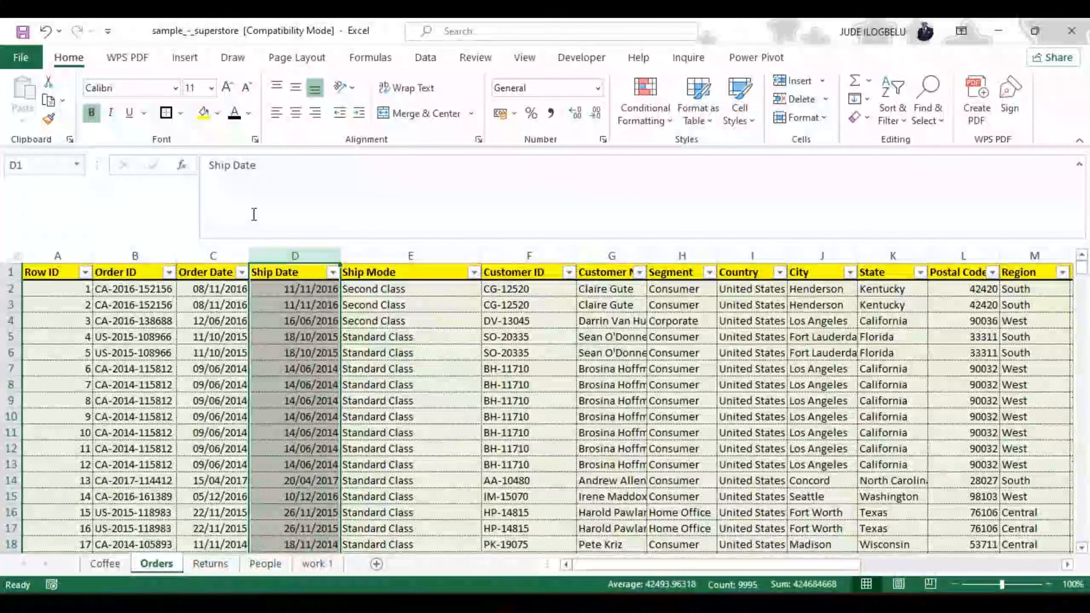
# Step: Hide the Order Date column once more, leaving the other columns in place
pyautogui.click(213, 254)
pyautogui.rightClick(213, 255)
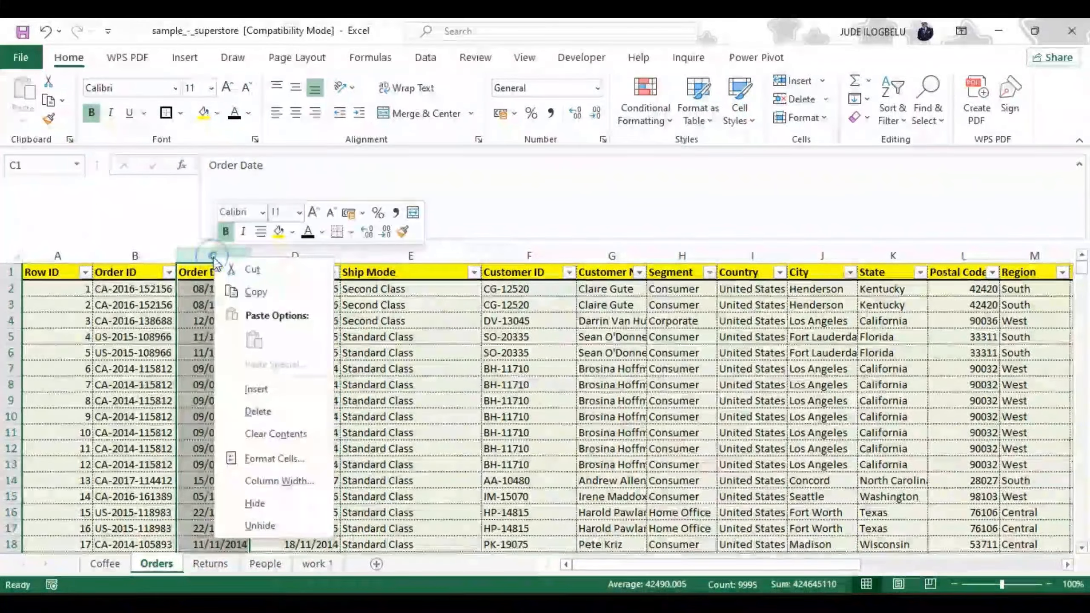
pyautogui.click(260, 504)
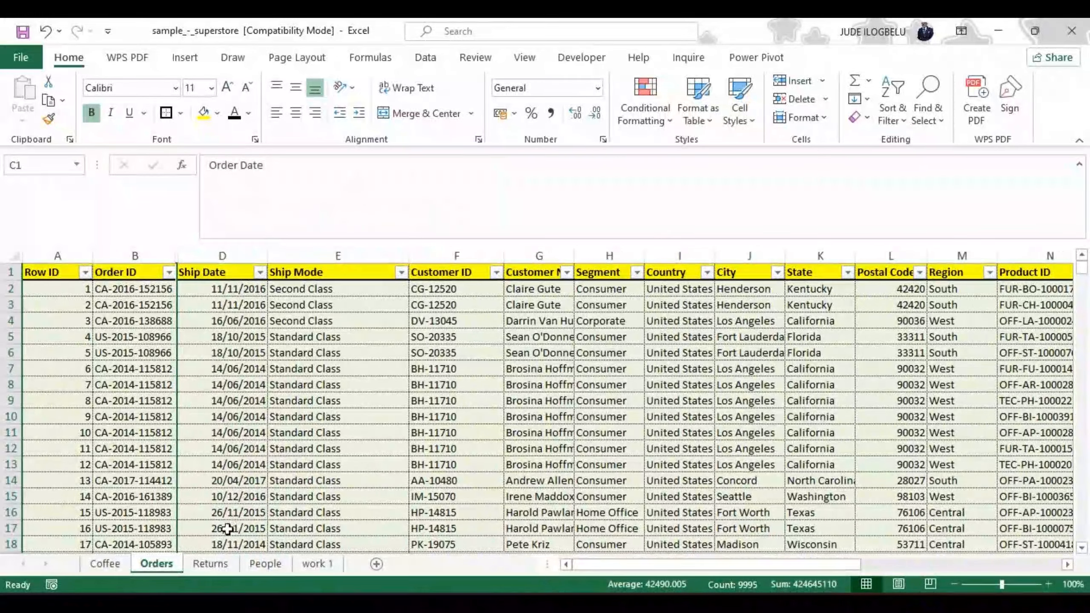
# Step: Hide the Orders sheet and look through the Coffee and Returns sheets
pyautogui.rightClick(167, 566)
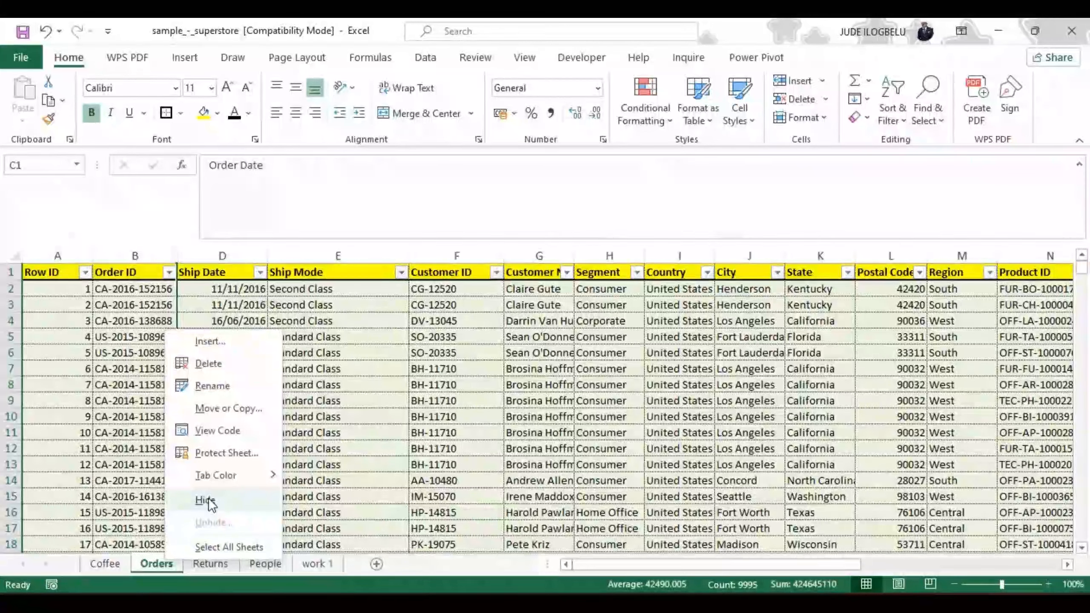
pyautogui.click(206, 500)
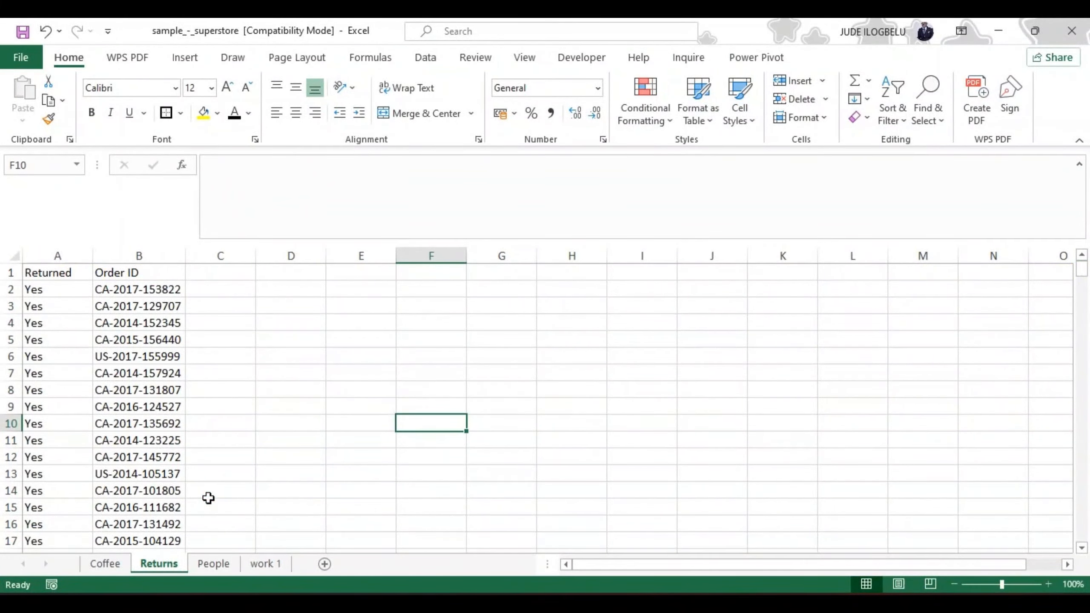
pyautogui.hotkey('ctrl', 'pageup')
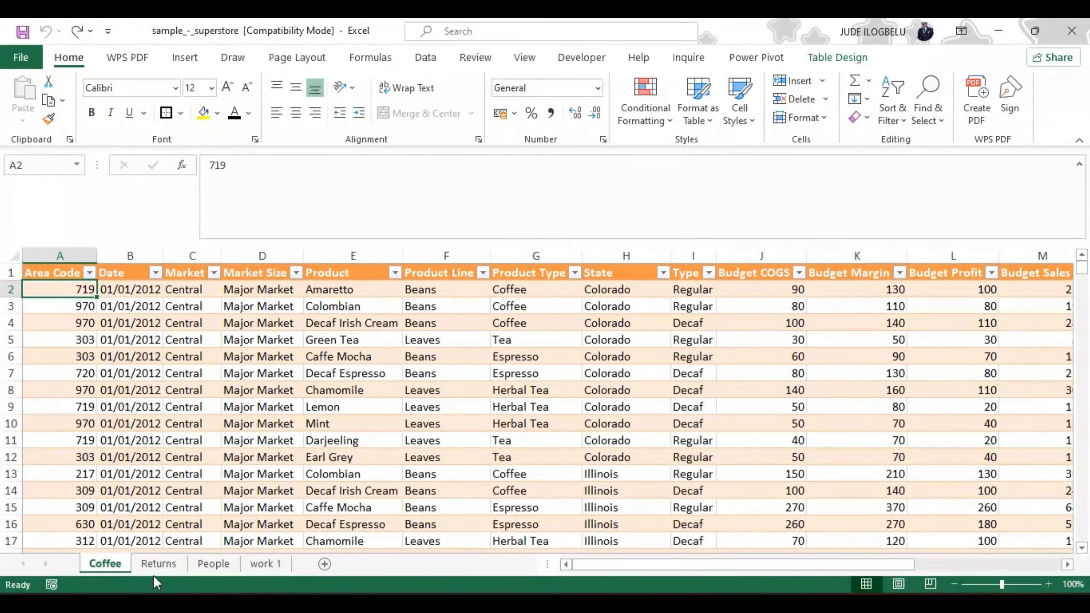
pyautogui.click(157, 565)
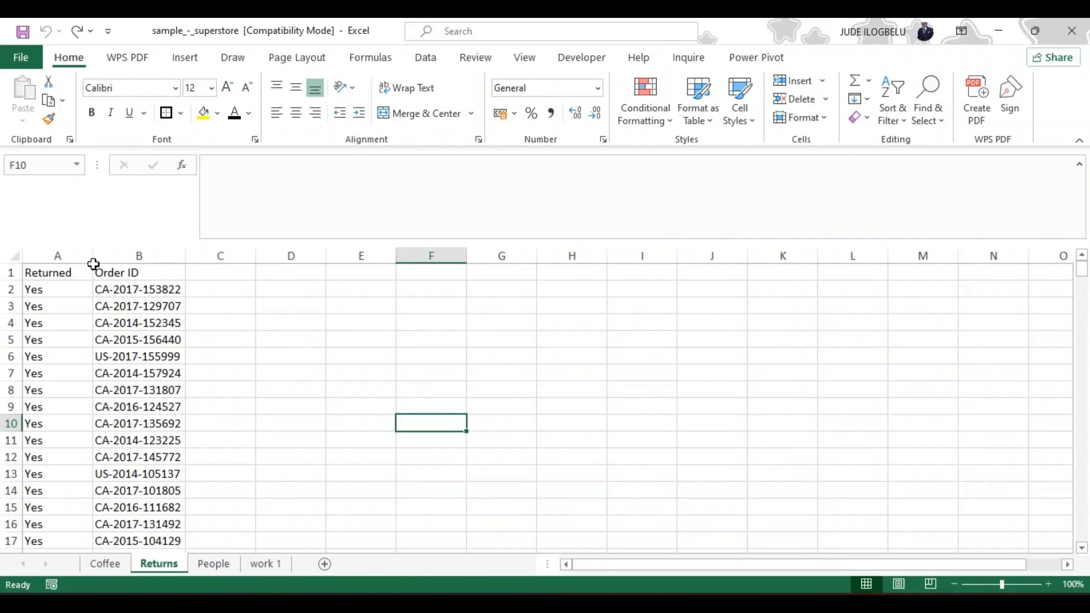
# Step: Unhide the Orders sheet and bring back its hidden Order Date column
pyautogui.rightClick(169, 558)
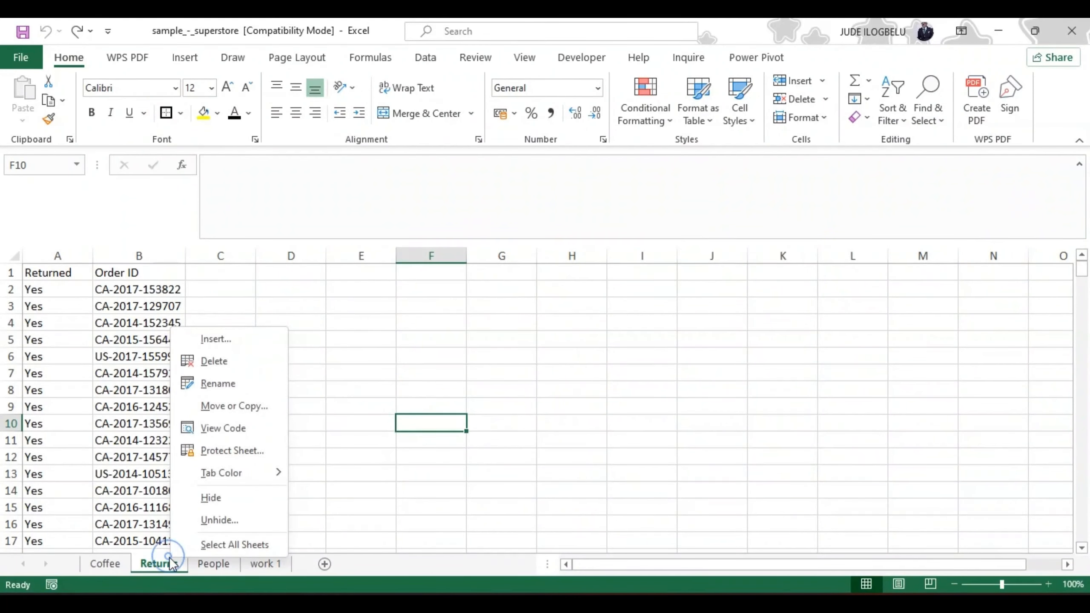
pyautogui.click(211, 521)
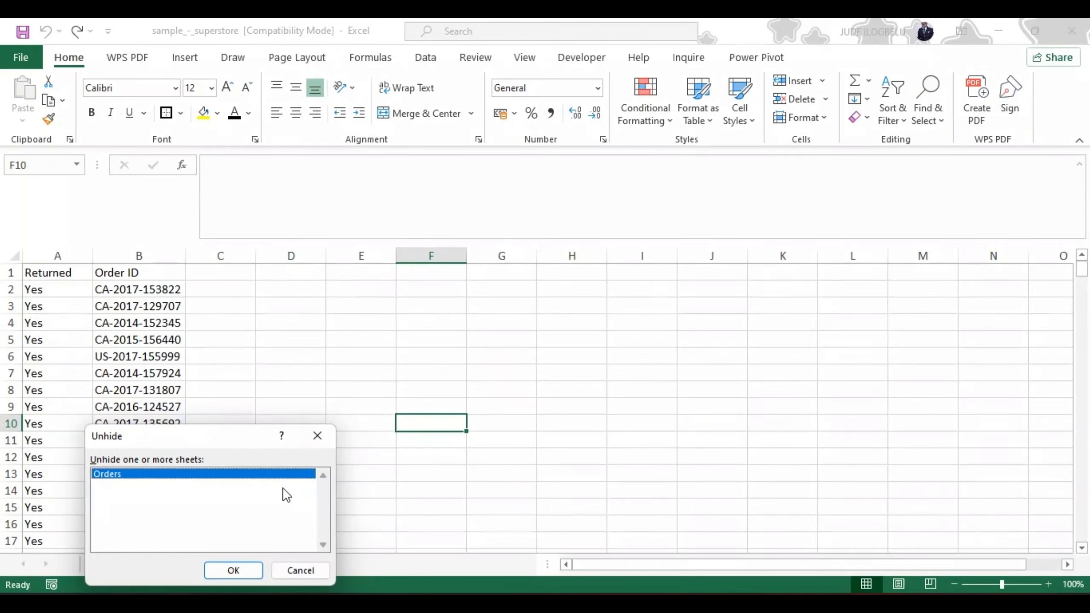
pyautogui.click(233, 568)
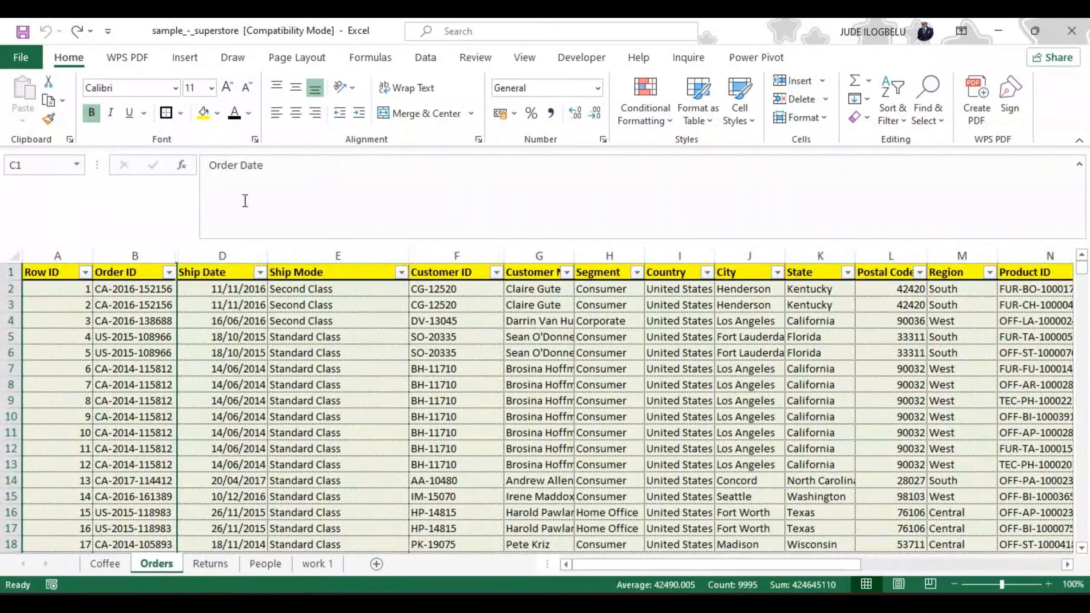
pyautogui.rightClick(168, 567)
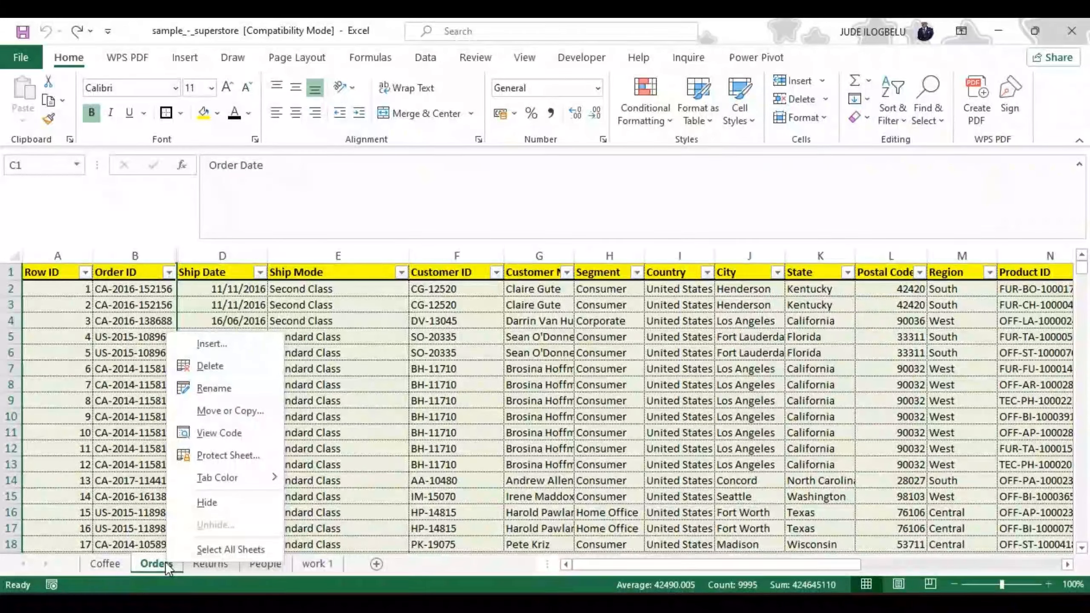
pyautogui.click(335, 369)
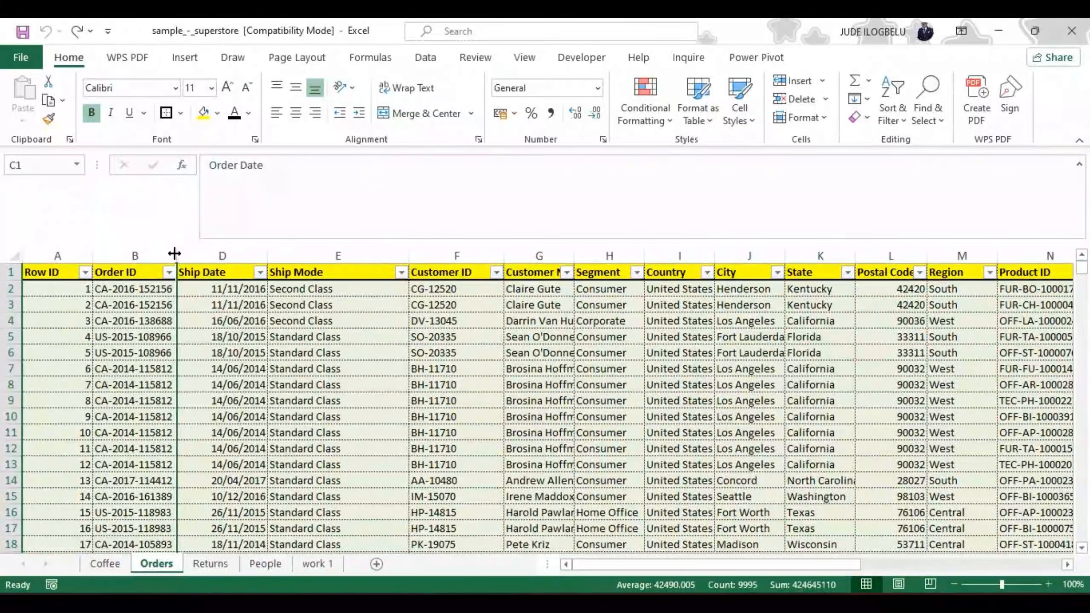
pyautogui.doubleClick(177, 254)
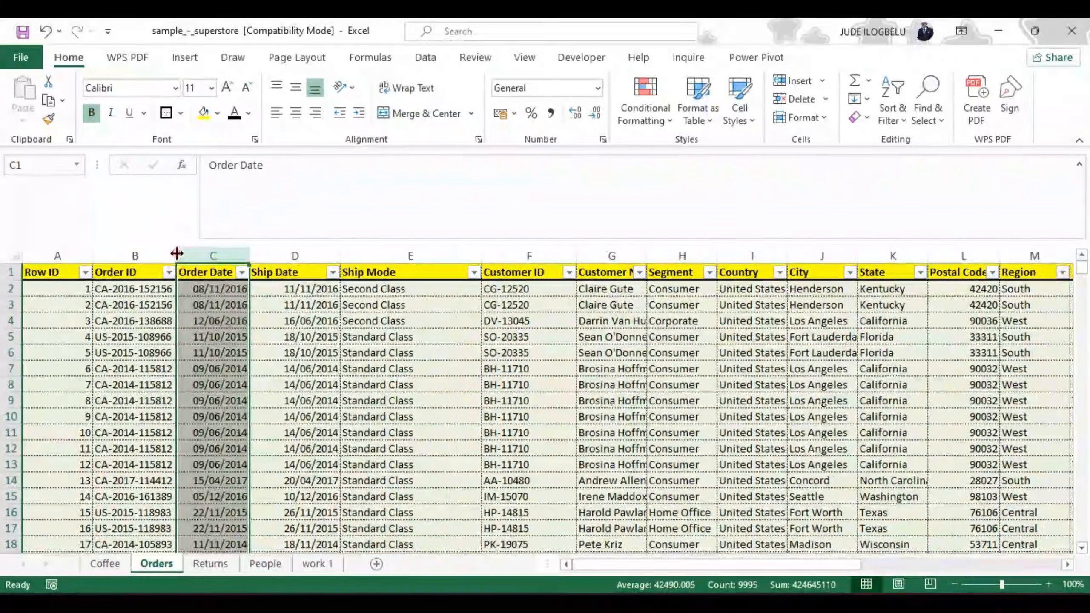
pyautogui.click(313, 357)
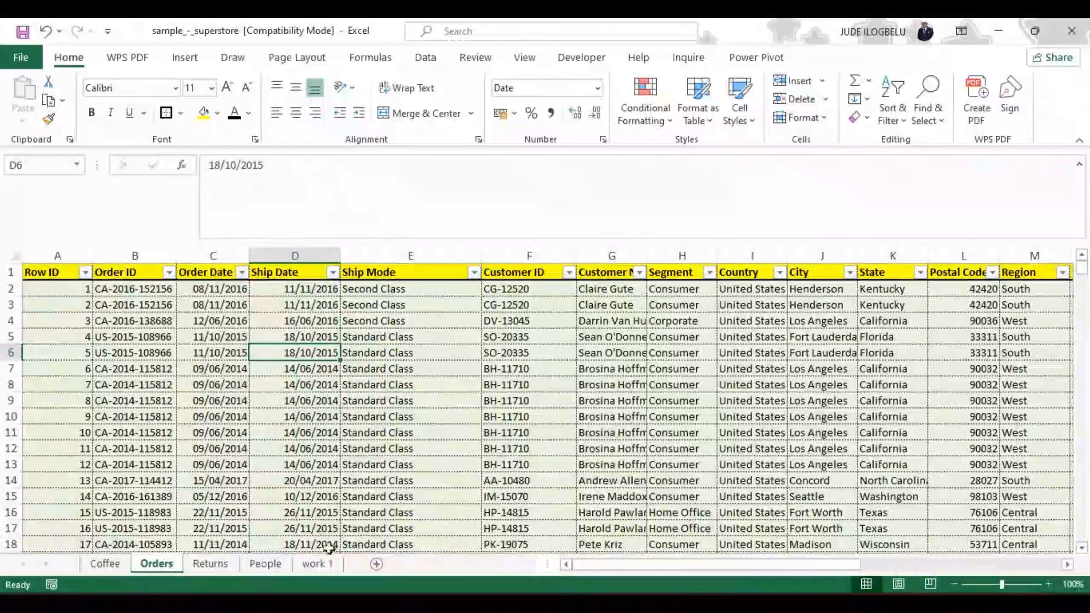
# Step: Go to the work 1 sheet and view its available tab colors without changing the color
pyautogui.click(315, 565)
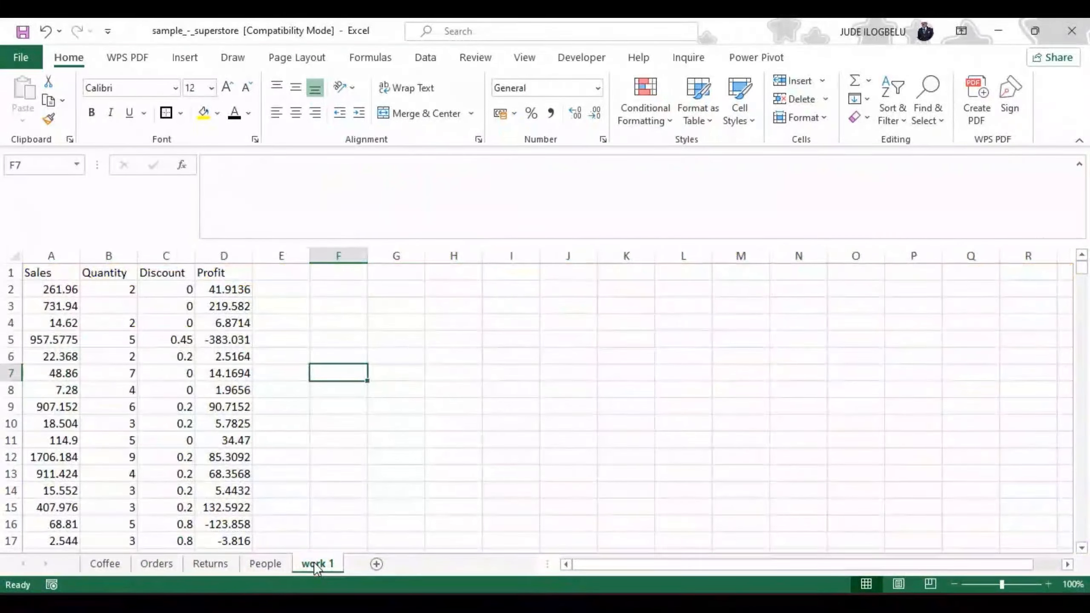
pyautogui.rightClick(315, 566)
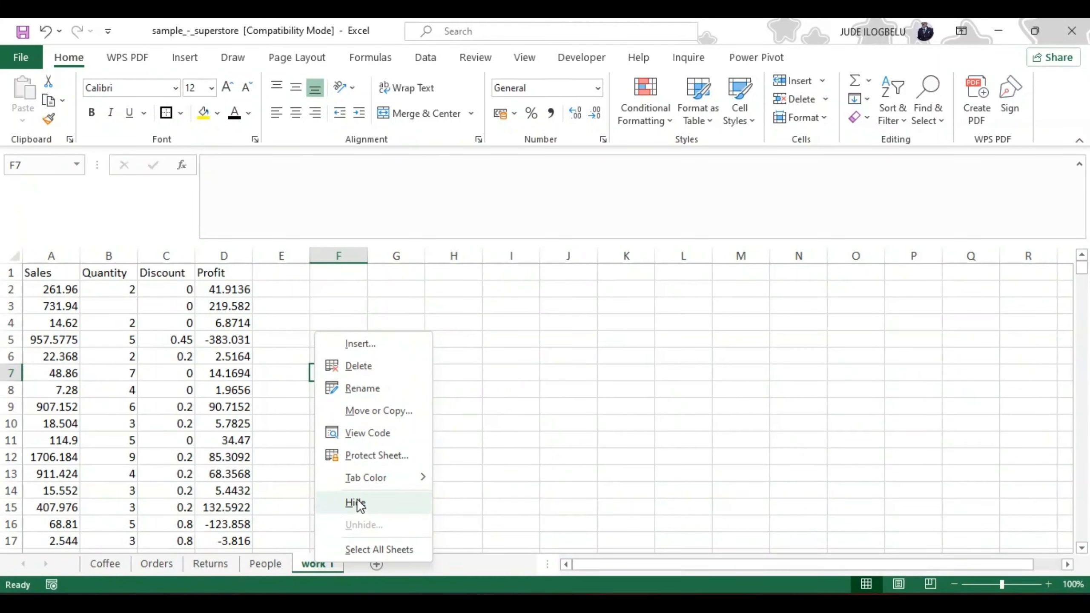
pyautogui.moveTo(362, 479)
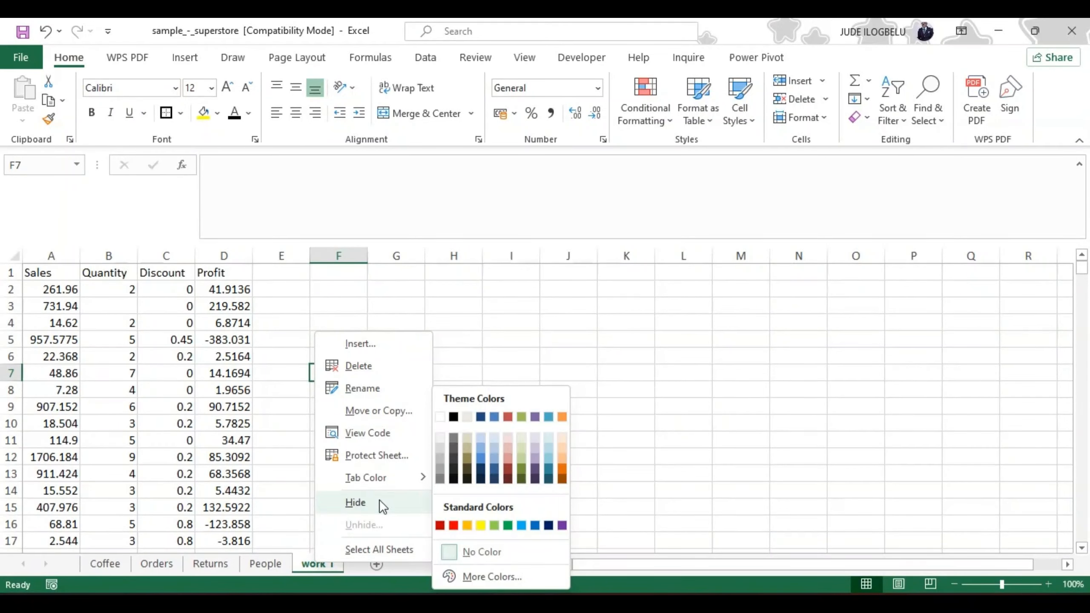
pyautogui.click(506, 458)
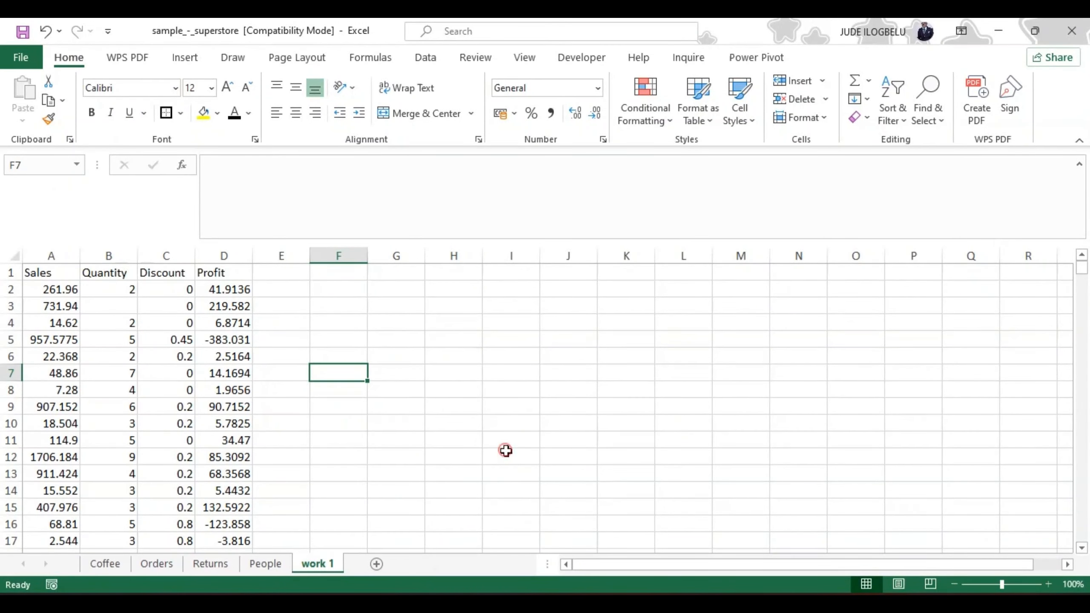
# Step: On the Orders sheet, select the Row ID data from A1 down to the last row, and go back to A1
pyautogui.click(159, 564)
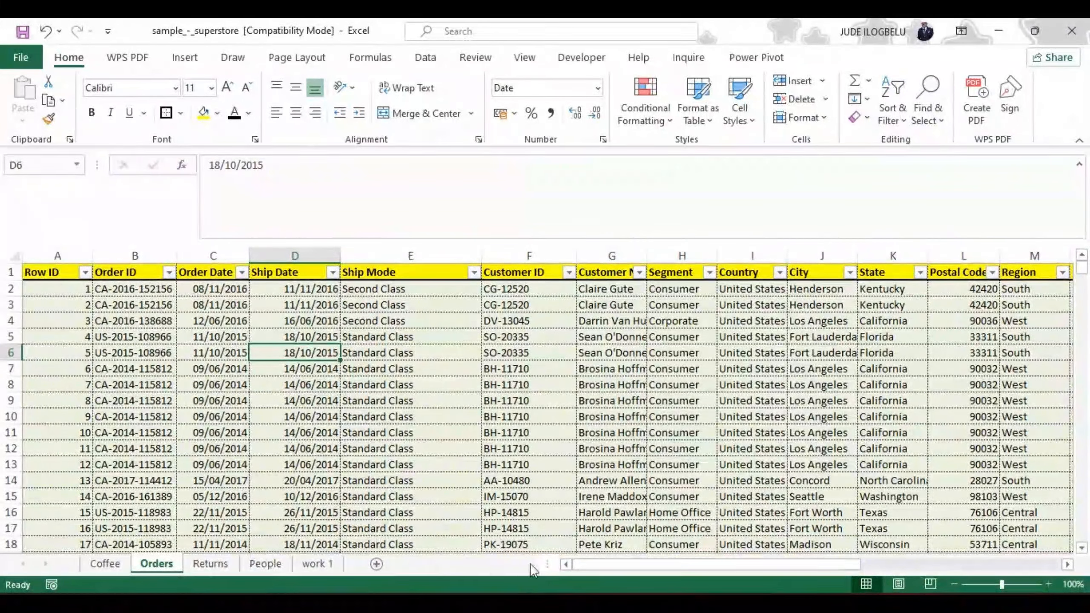
pyautogui.click(59, 274)
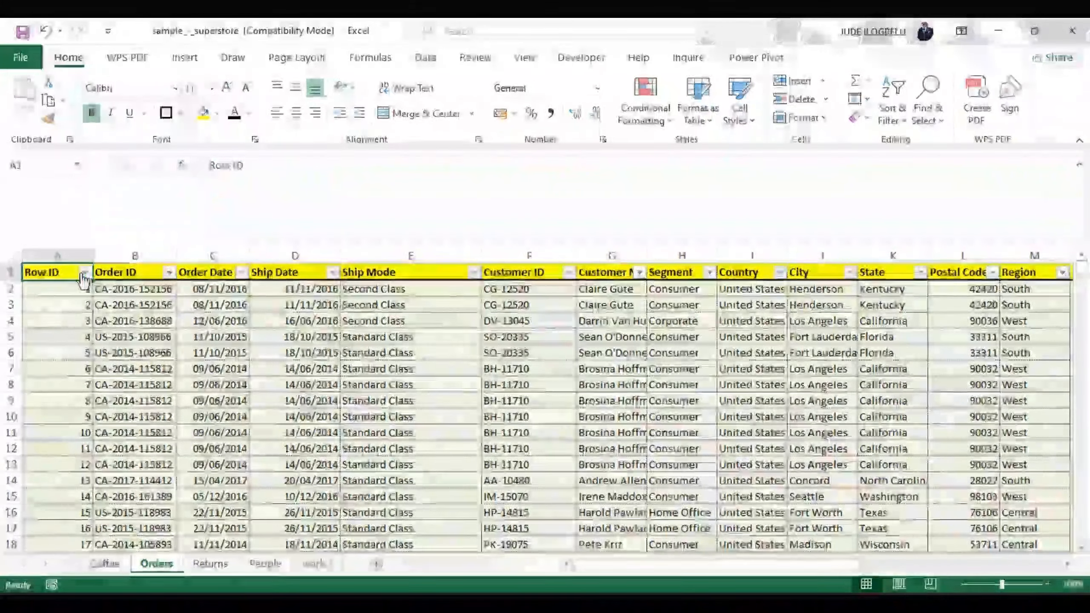
pyautogui.click(58, 275)
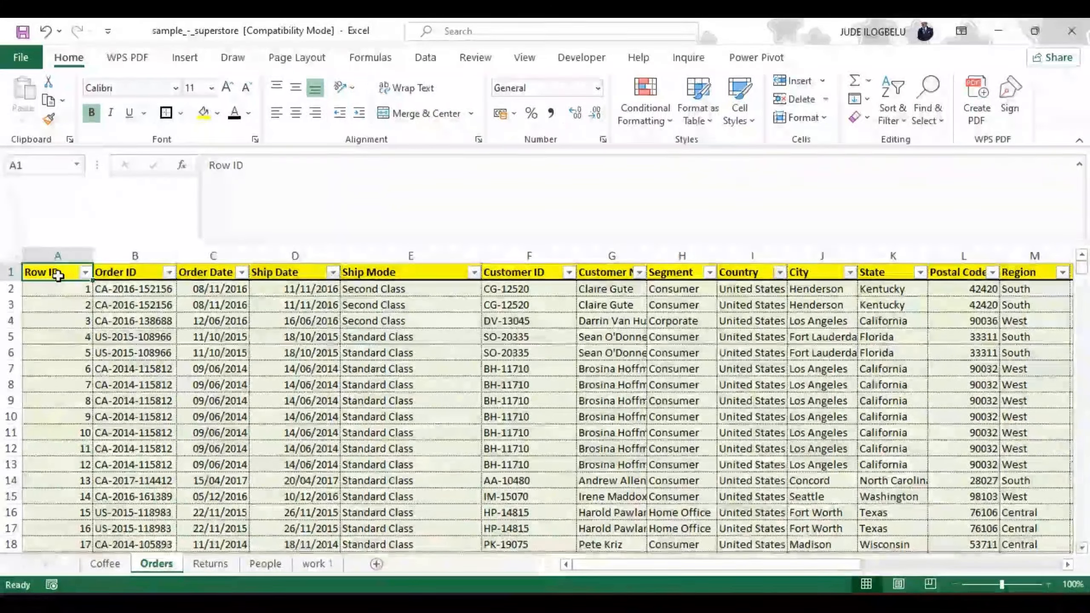
pyautogui.hotkey('ctrl', 'shift', 'Down')
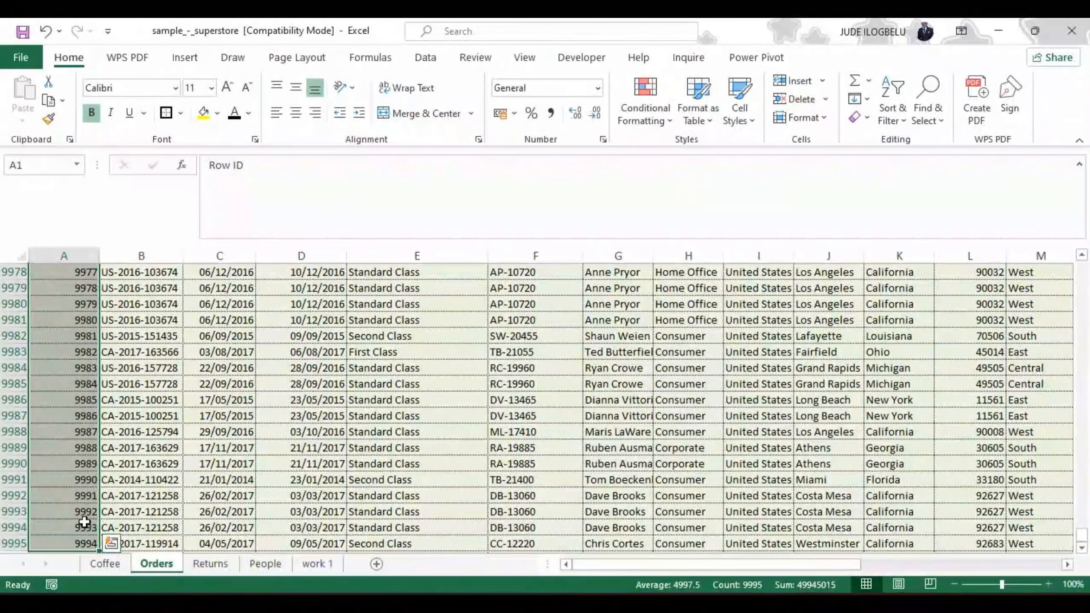
pyautogui.hotkey('ctrl', 'Home')
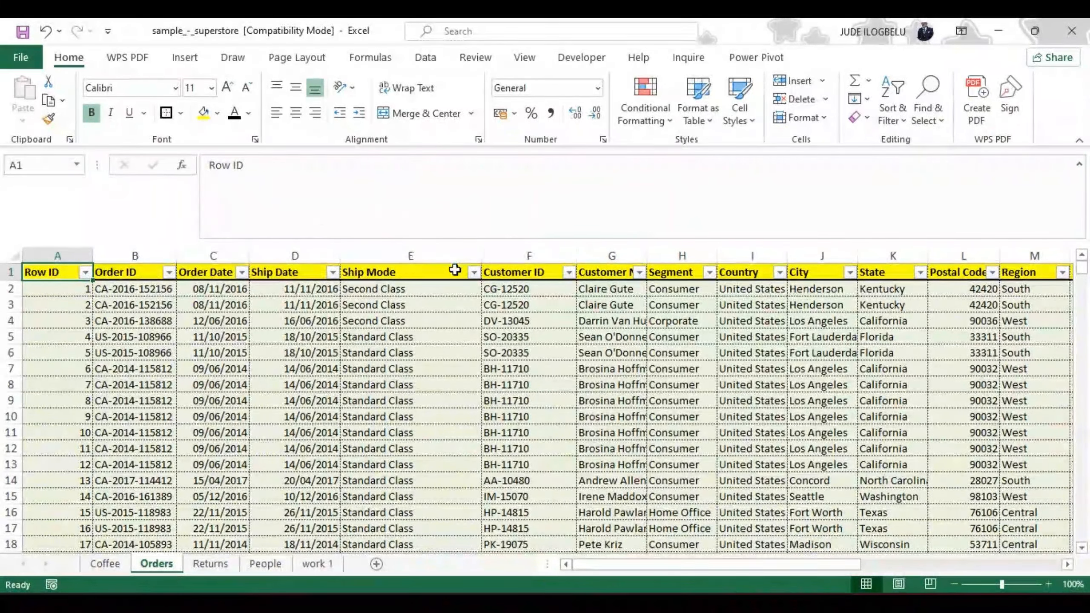
# Step: Filter the Ship Mode column on the Orders sheet to show only First Class orders
pyautogui.click(474, 272)
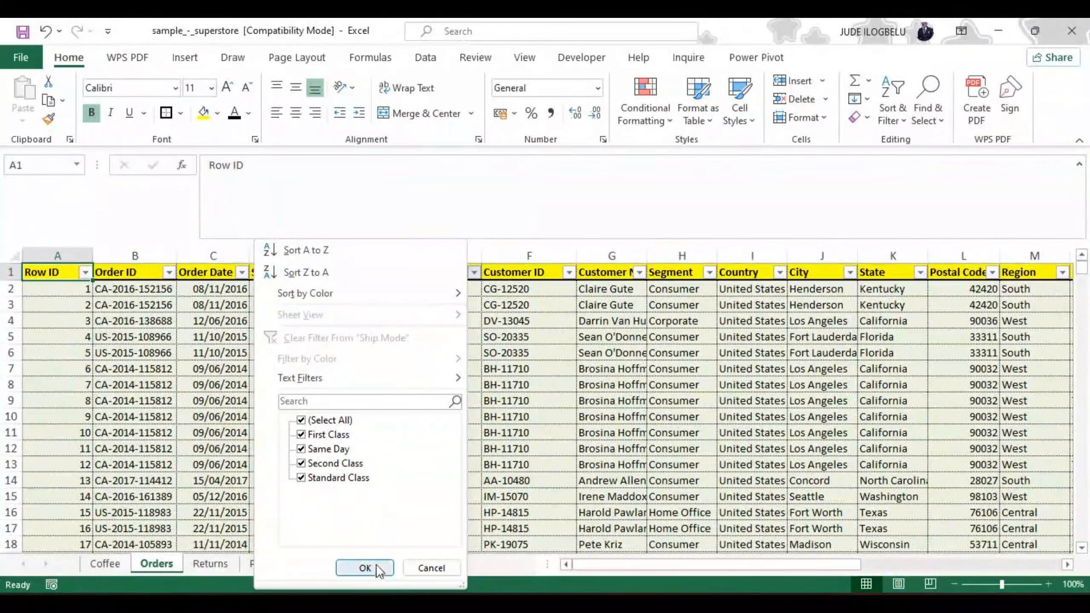
pyautogui.click(301, 421)
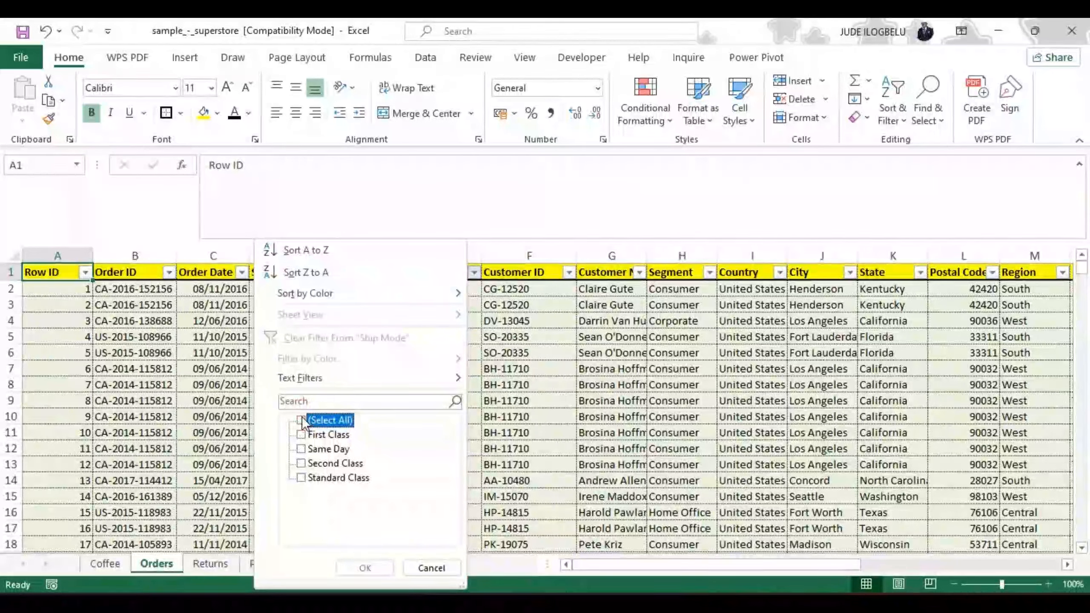
pyautogui.click(301, 433)
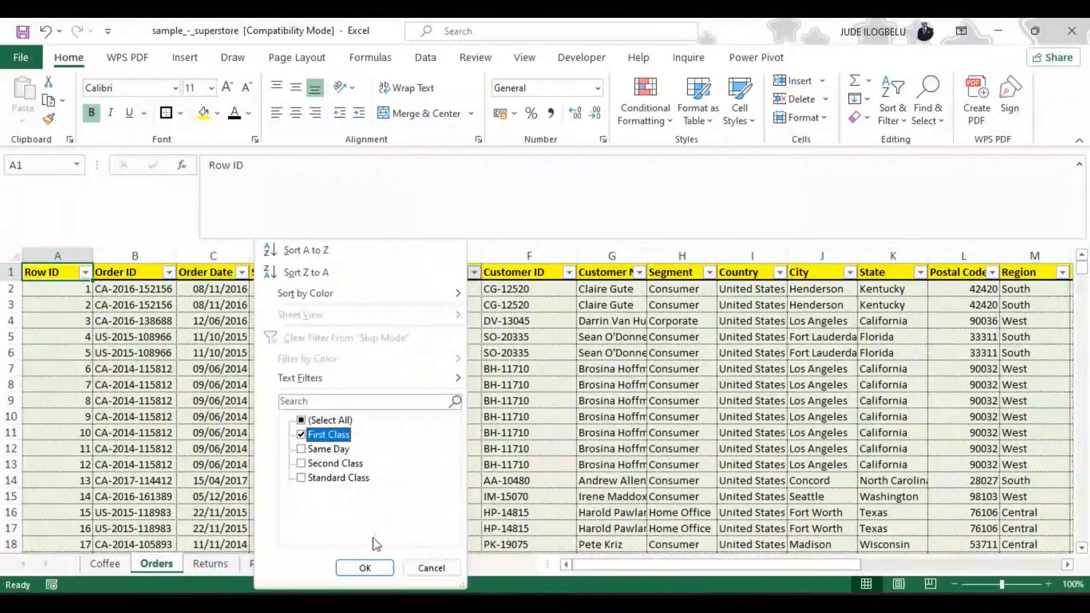
pyautogui.click(365, 566)
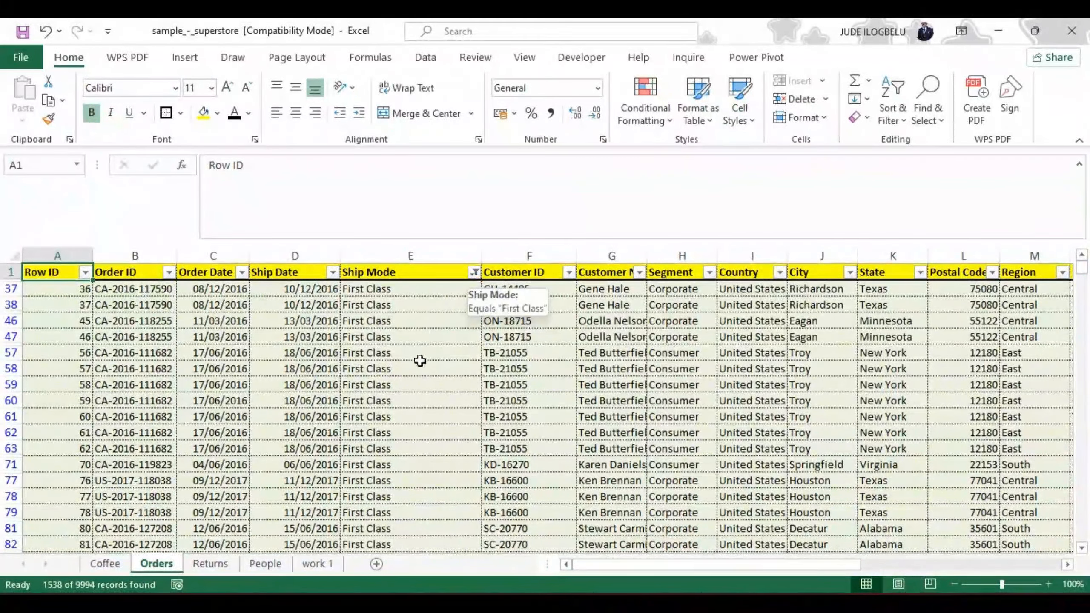
# Step: Change the Ship Mode filter to show only Same Day orders, excluding First Class
pyautogui.click(474, 272)
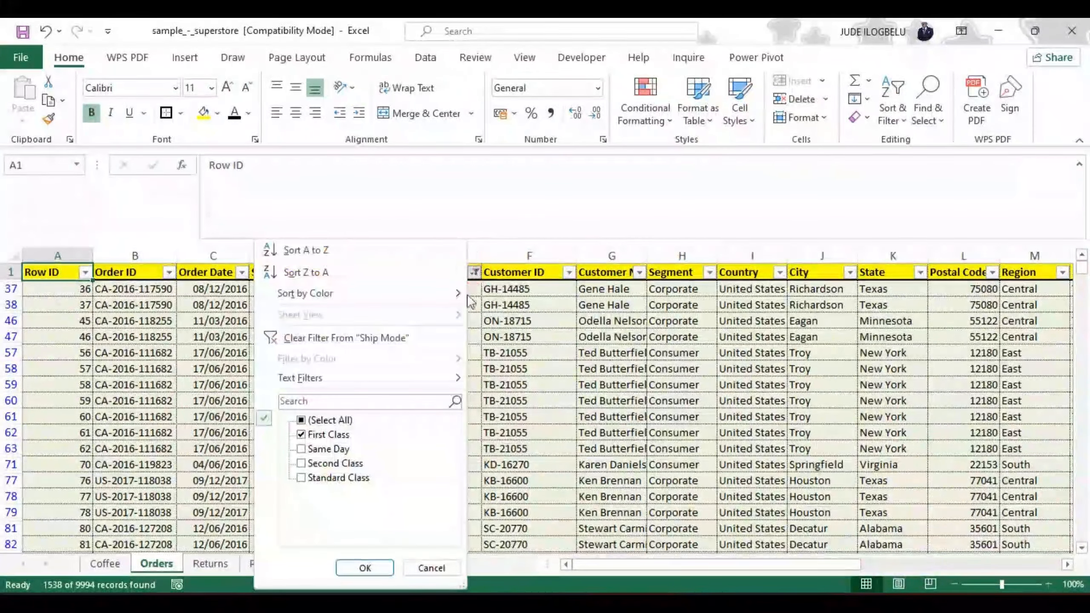
pyautogui.click(301, 449)
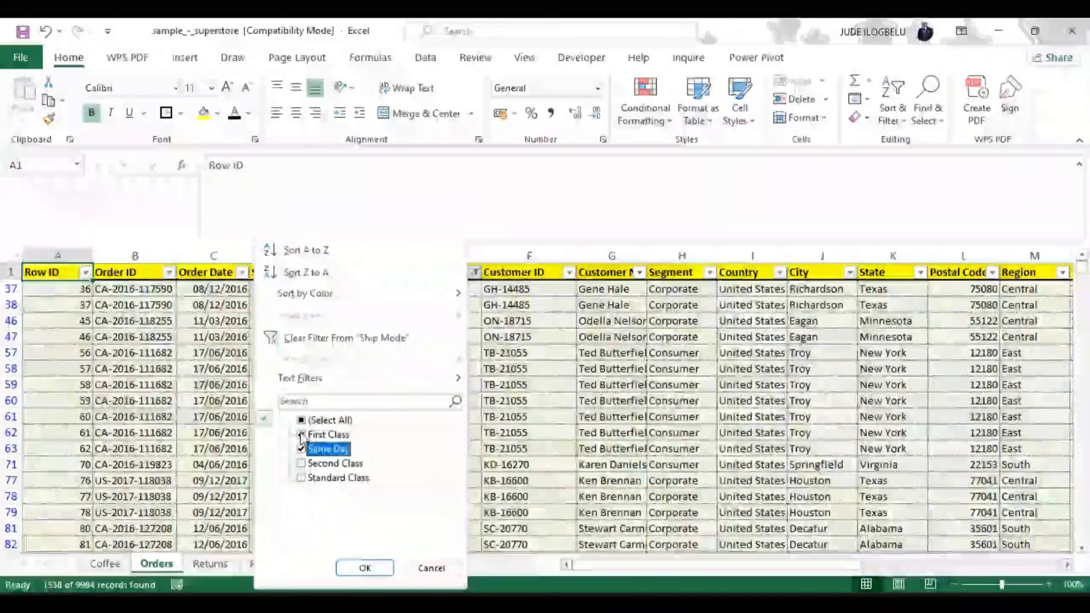
pyautogui.click(301, 434)
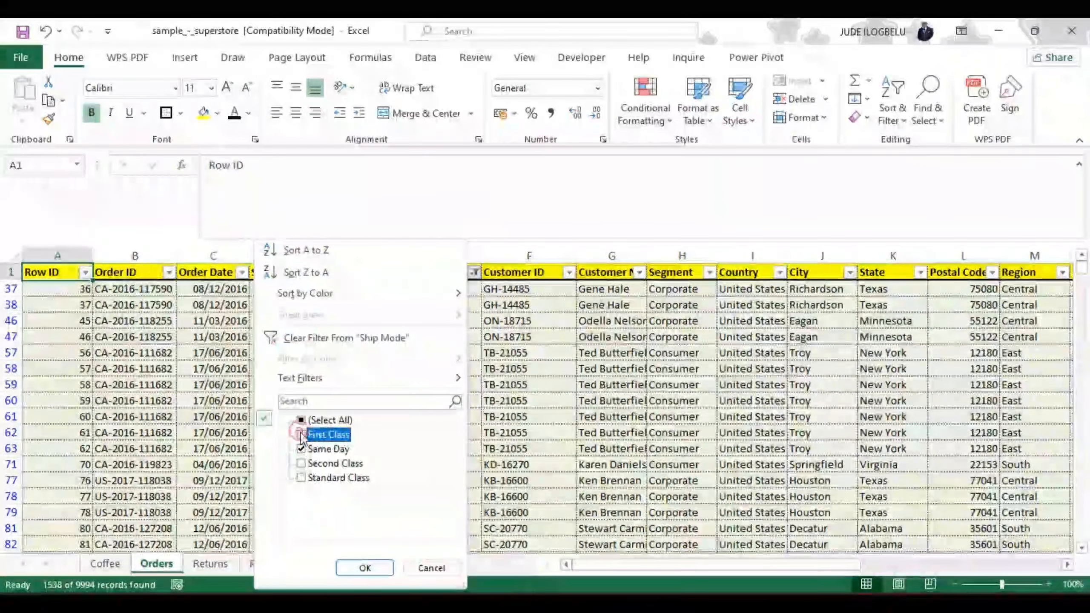
pyautogui.click(365, 568)
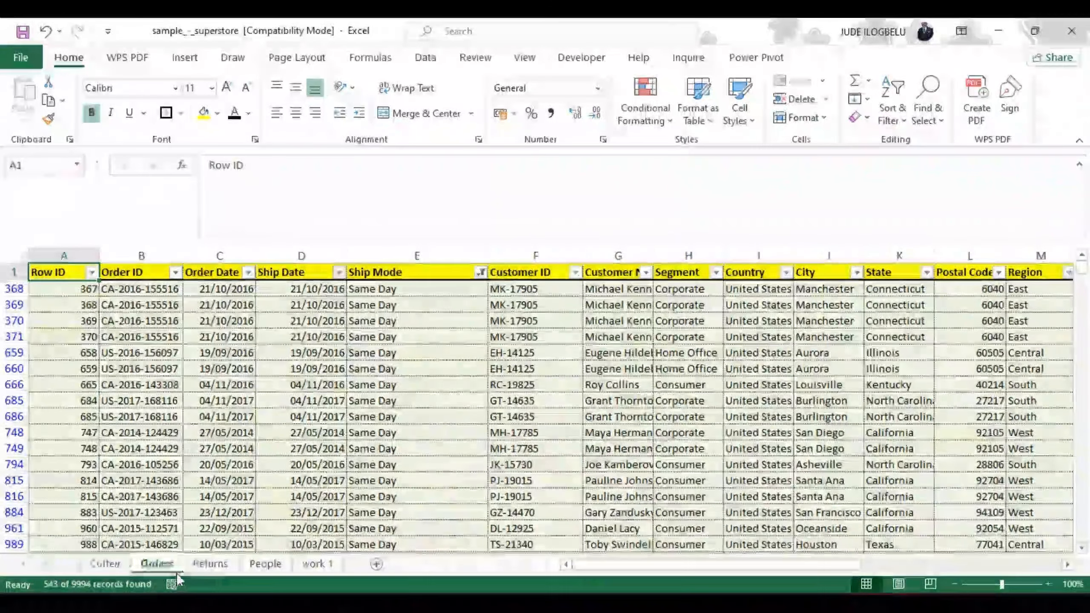
# Step: Switch the Ship Mode filter from Same Day to only Second Class orders
pyautogui.click(481, 272)
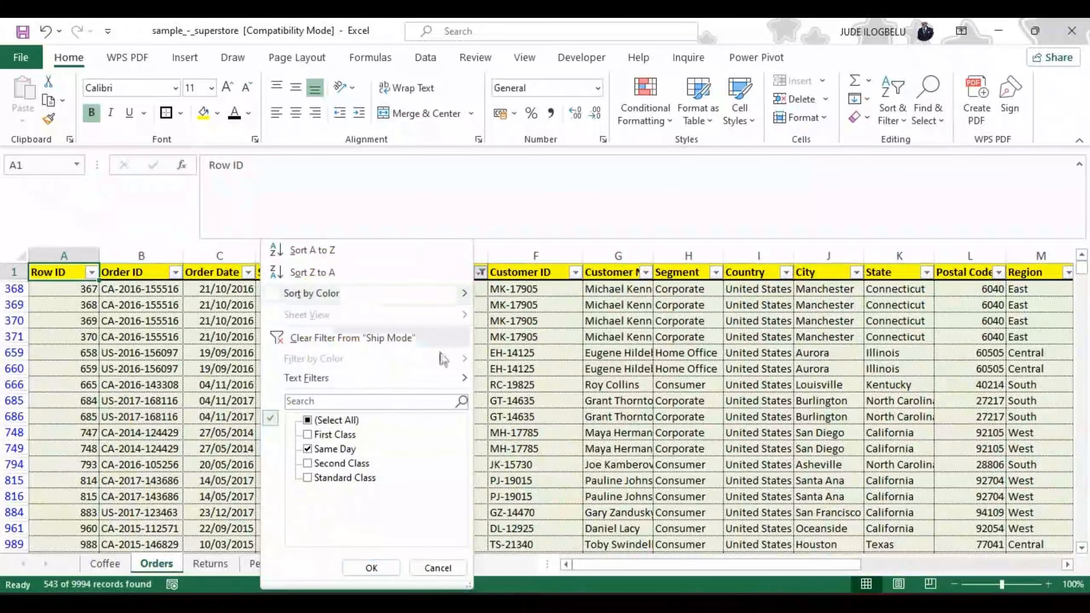
pyautogui.click(308, 465)
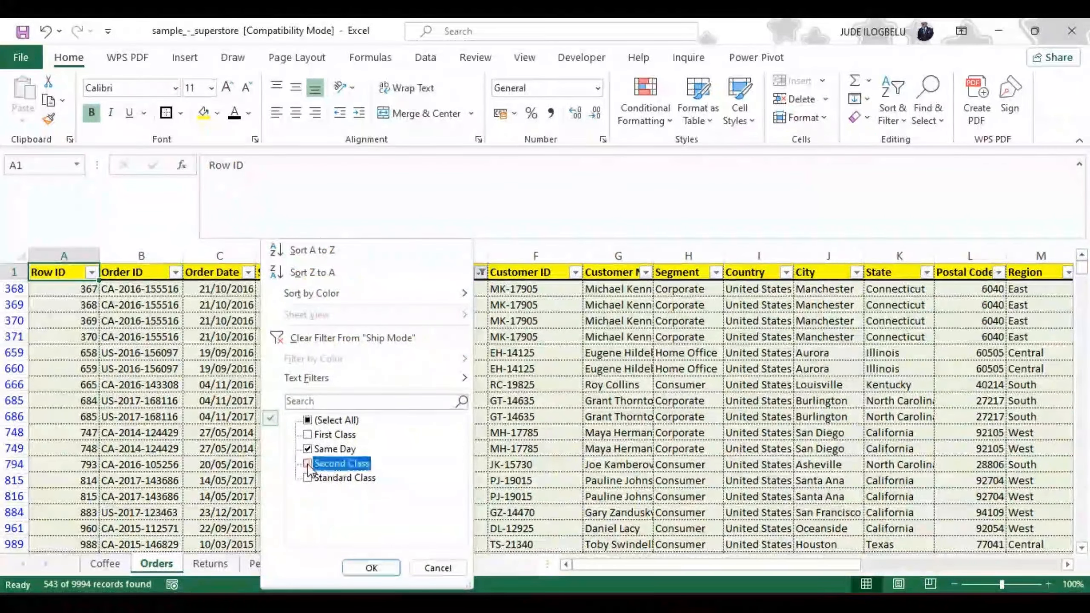
pyautogui.click(308, 464)
pyautogui.click(307, 448)
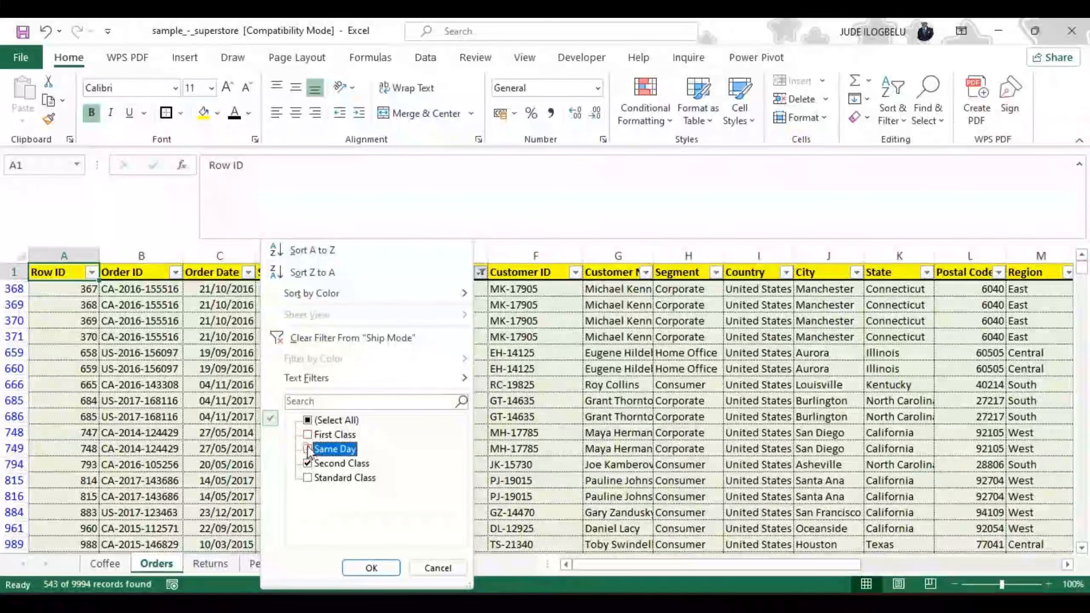
pyautogui.click(361, 570)
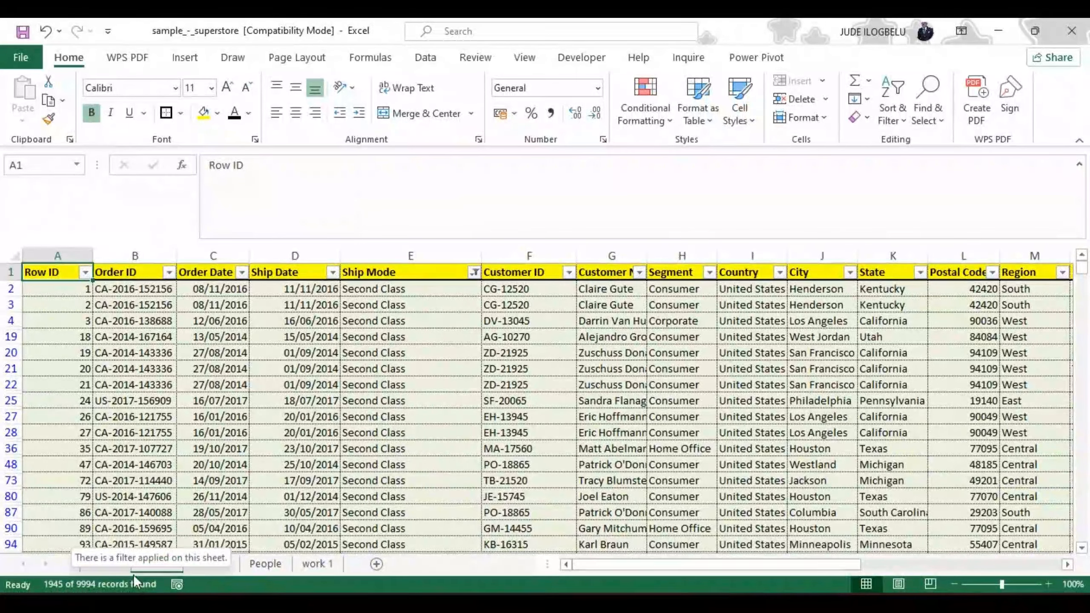
# Step: Set the Ship Mode filter to only Standard Class orders, leaving out Second Class
pyautogui.click(475, 273)
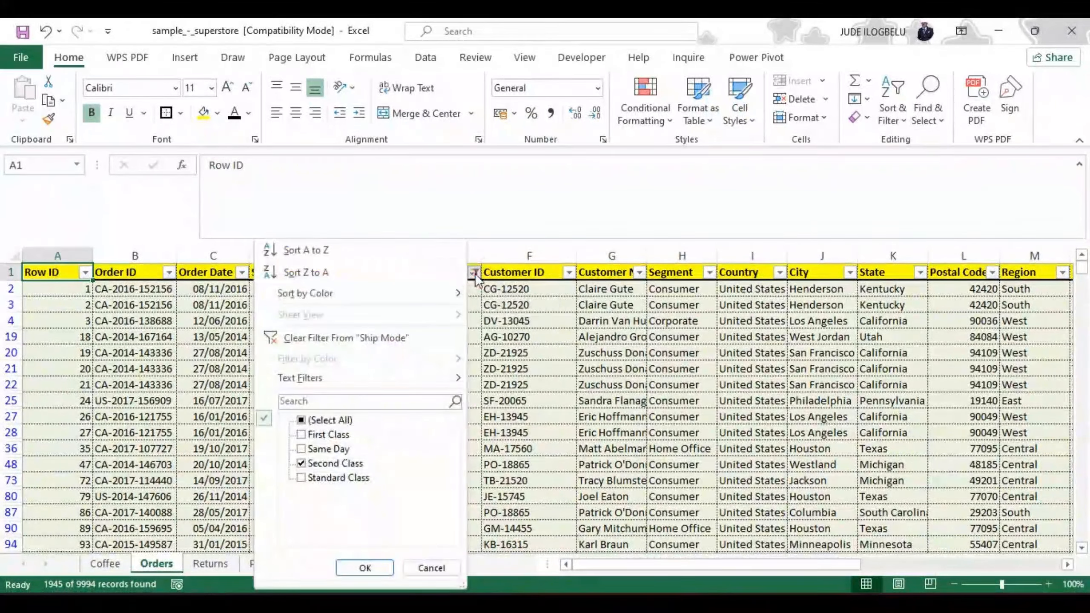
pyautogui.click(300, 477)
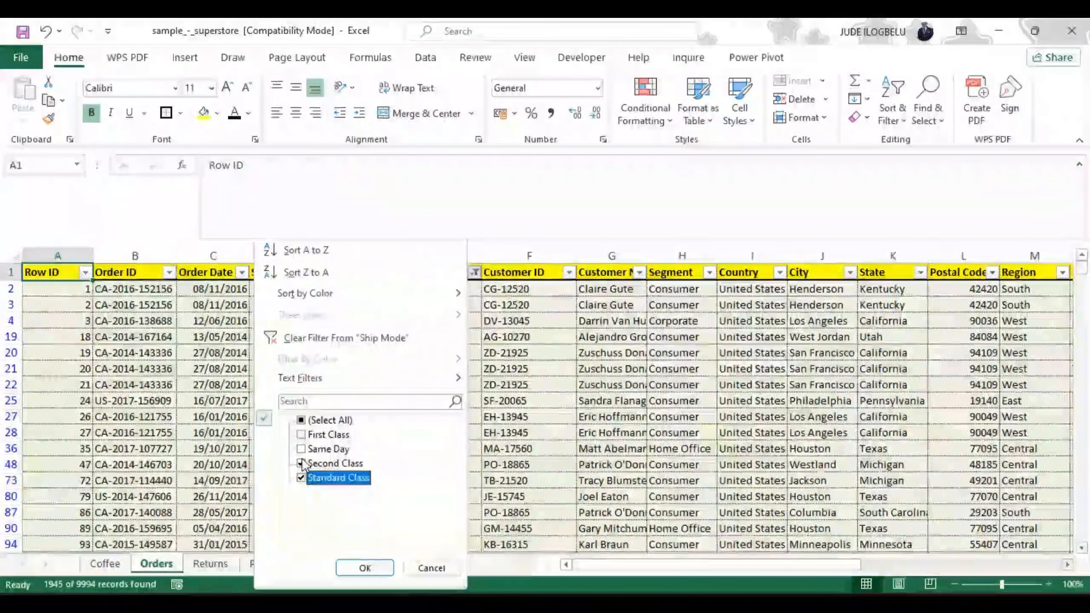
pyautogui.click(301, 464)
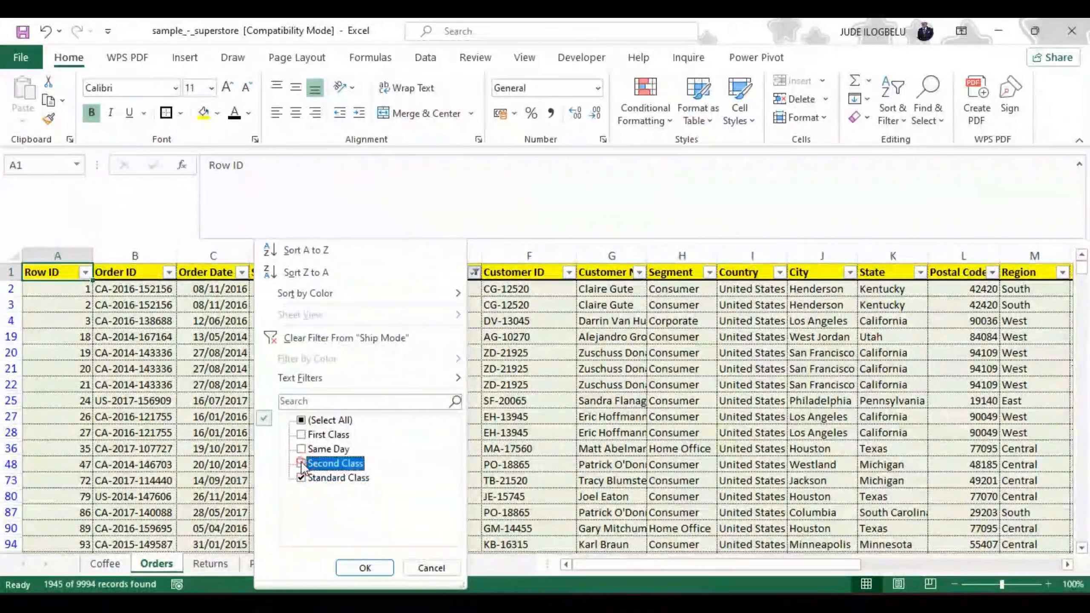
pyautogui.click(363, 568)
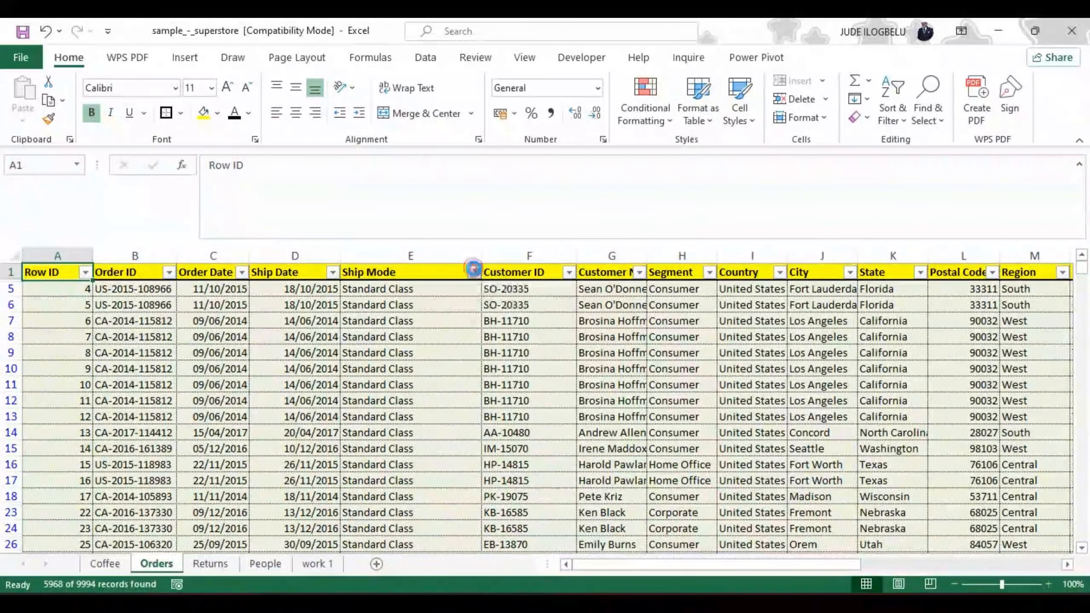
# Step: Reselect all ship modes in the Ship Mode filter to show every order again
pyautogui.click(474, 269)
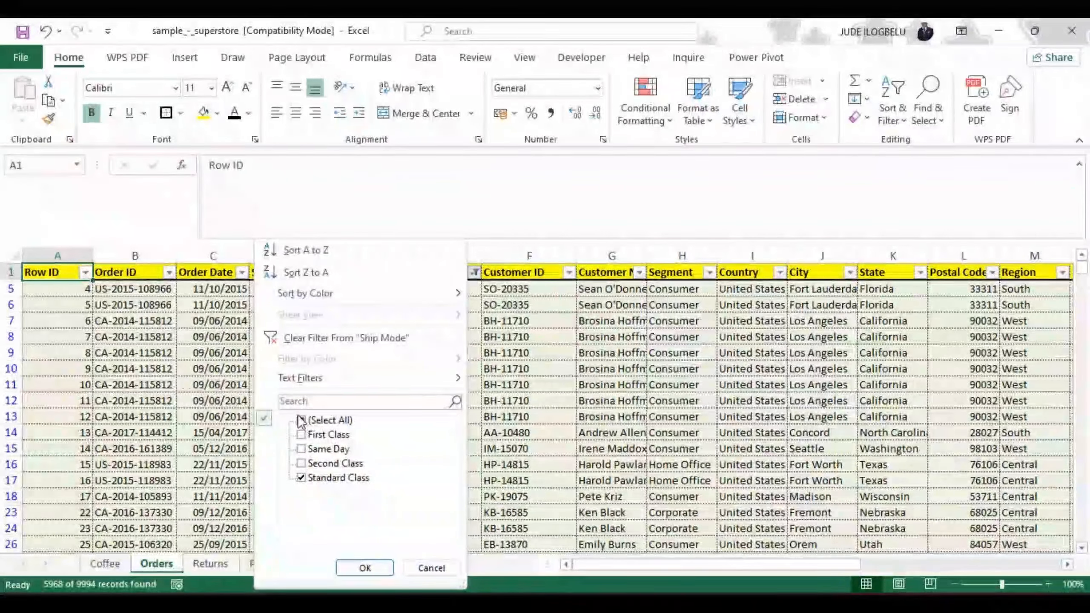
pyautogui.click(301, 419)
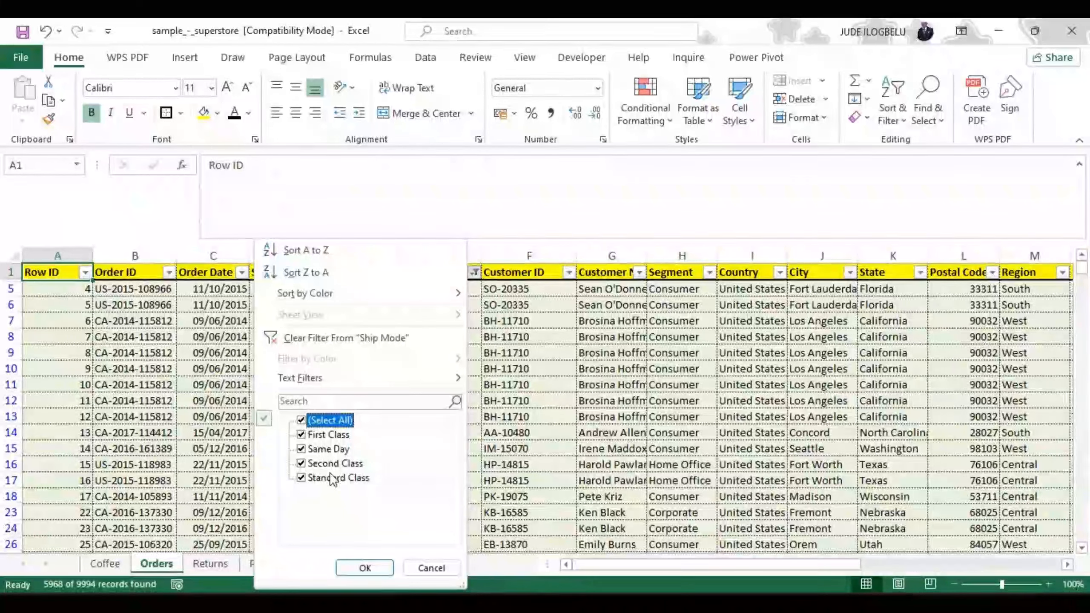
pyautogui.click(373, 564)
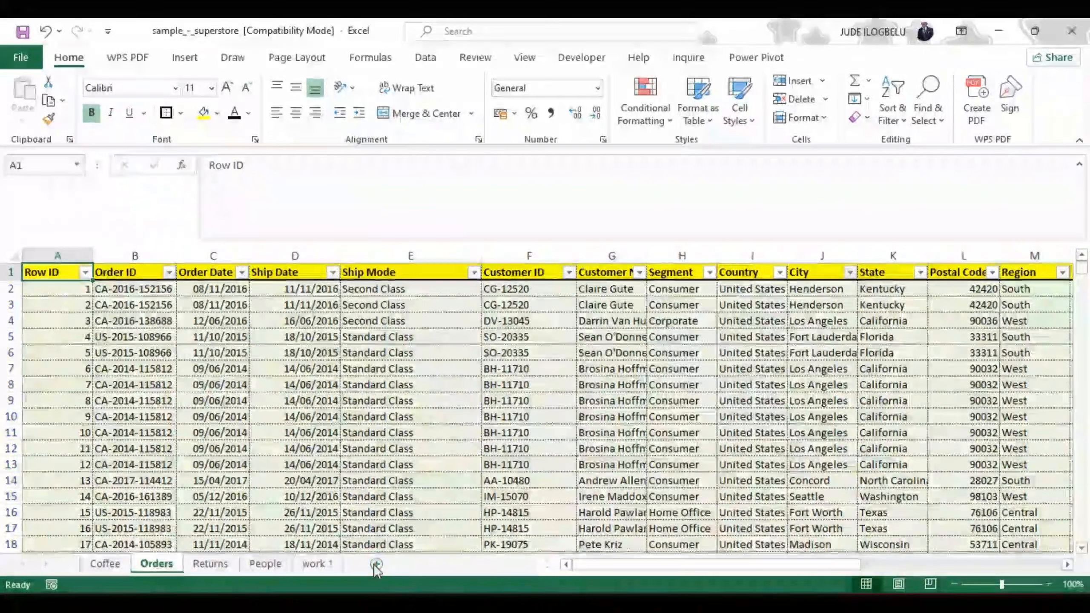